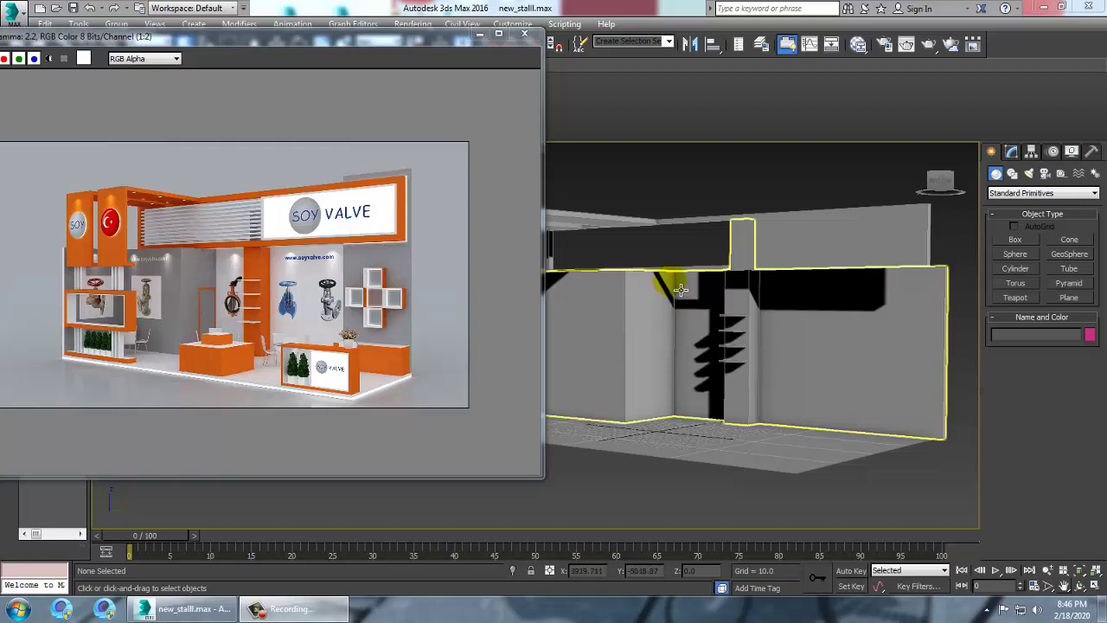
Enlarge the reference render around the counter and wall cubes, and move its window aside to free the modelling area.
middle_click_drag(690, 282, 741, 321, "alt")
left_click(742, 324)
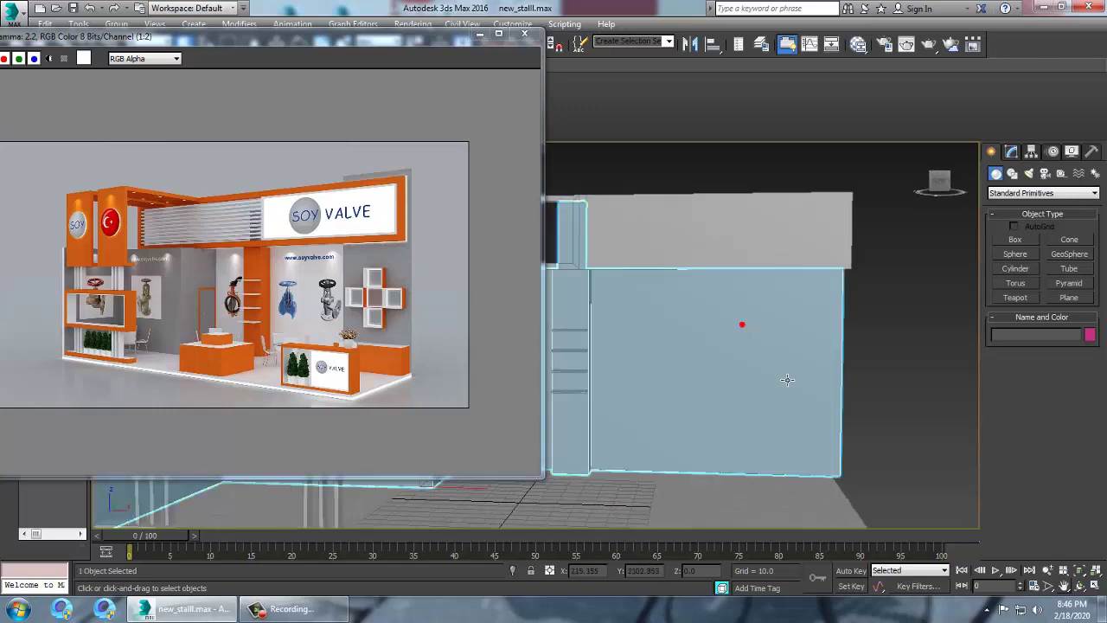
left_click(346, 326)
scroll(392, 336, "up", 1)
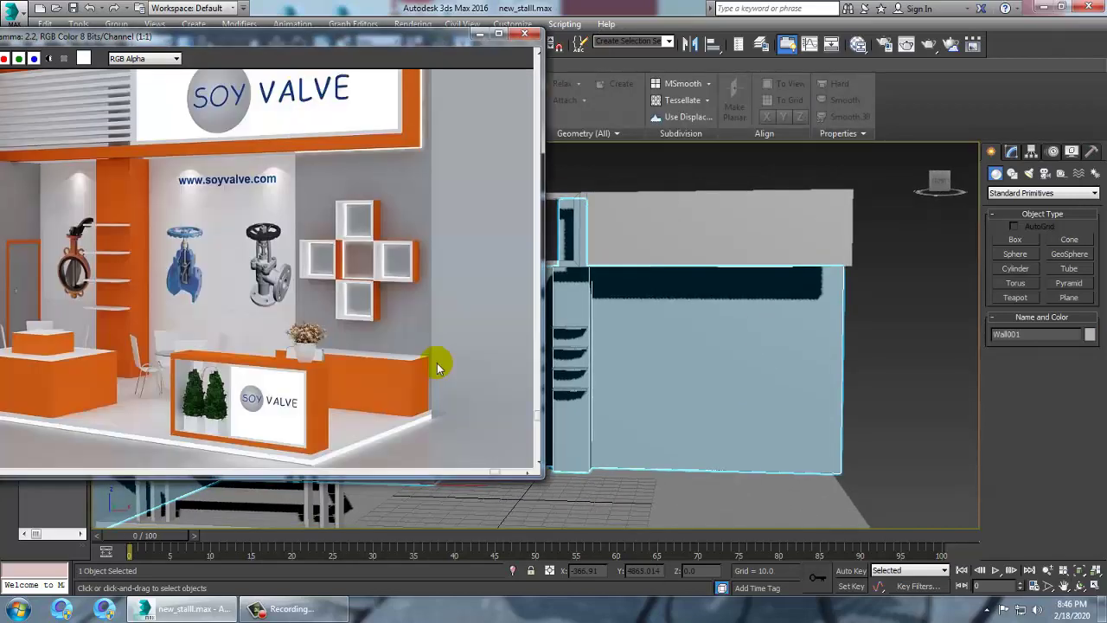
middle_click_drag(895, 403, 729, 297, "alt")
key("alt+w")
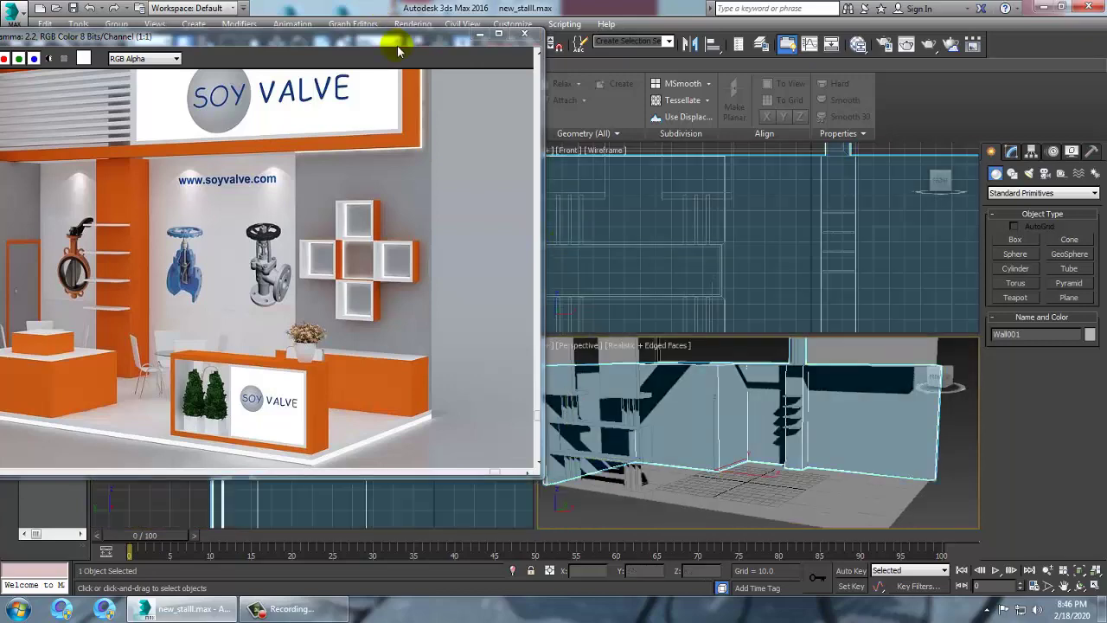
left_click_drag(395, 39, 278, 38)
In the top view, draw a box about 17.7 long, 85.8 wide and 30.3 high against the outer end of the back wall.
middle_click(505, 266)
key("alt+w")
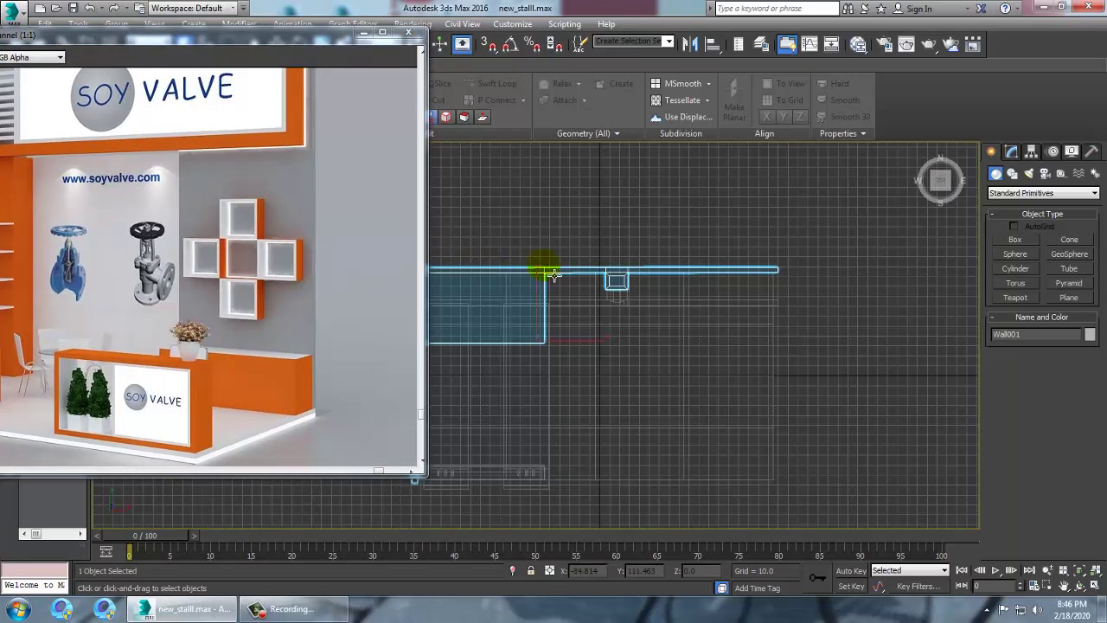
middle_click_drag(571, 264, 658, 230)
scroll(762, 280, "up", 2)
middle_click_drag(786, 282, 692, 326)
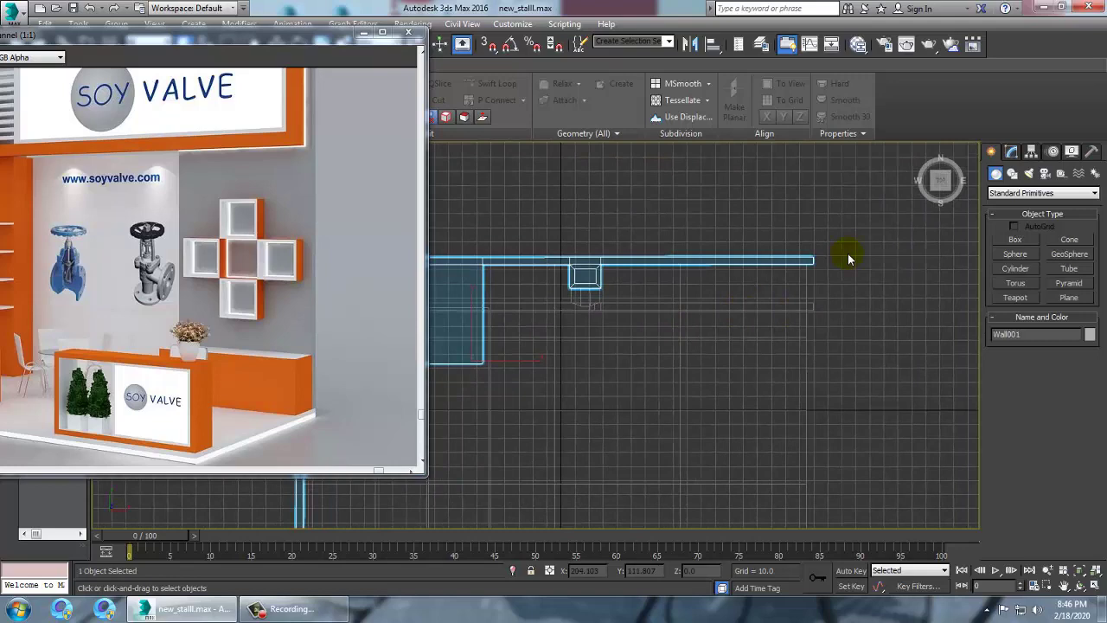
left_click(1021, 241)
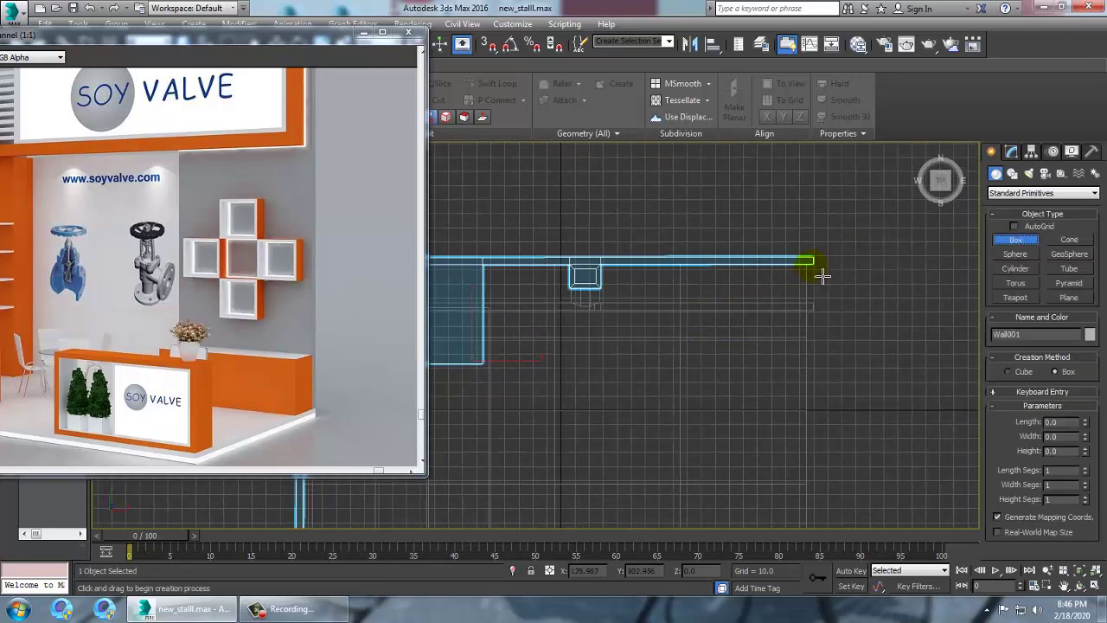
left_click_drag(813, 265, 714, 300)
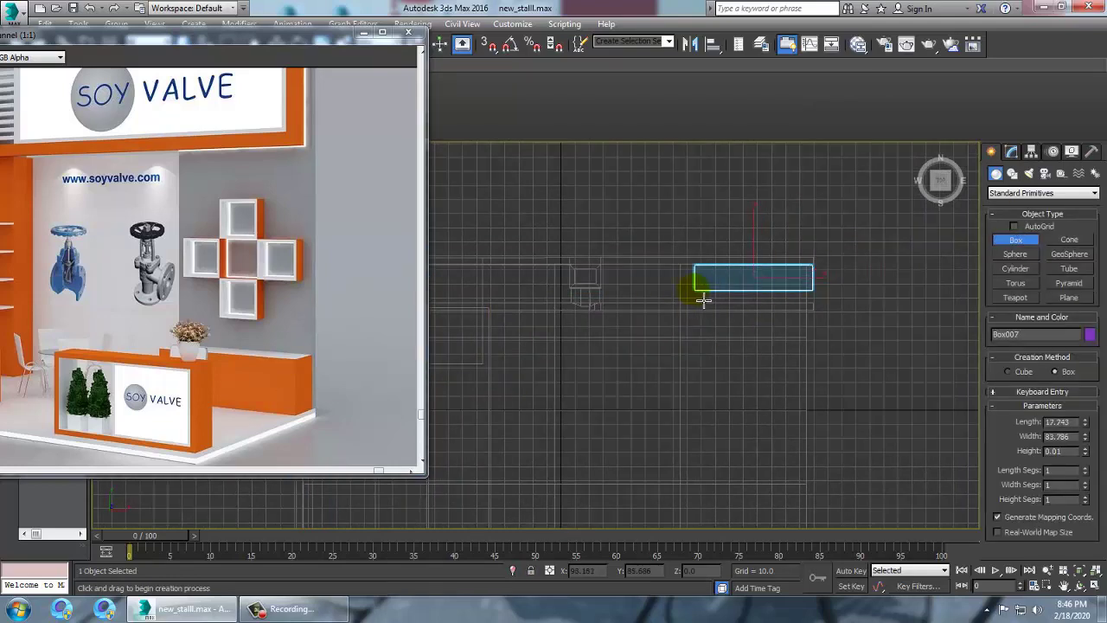
scroll(702, 299, "up", 2)
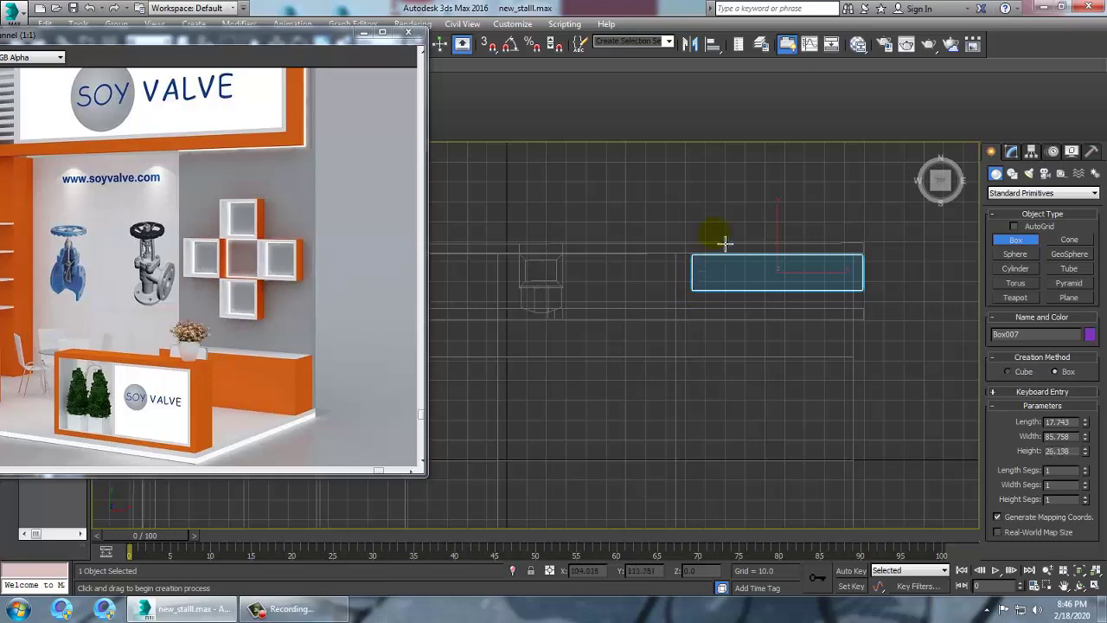
Raise the new box's height to about 33.96.
key("w")
key("alt+w")
scroll(839, 420, "down", 2)
key("alt+w")
scroll(838, 410, "down", 3)
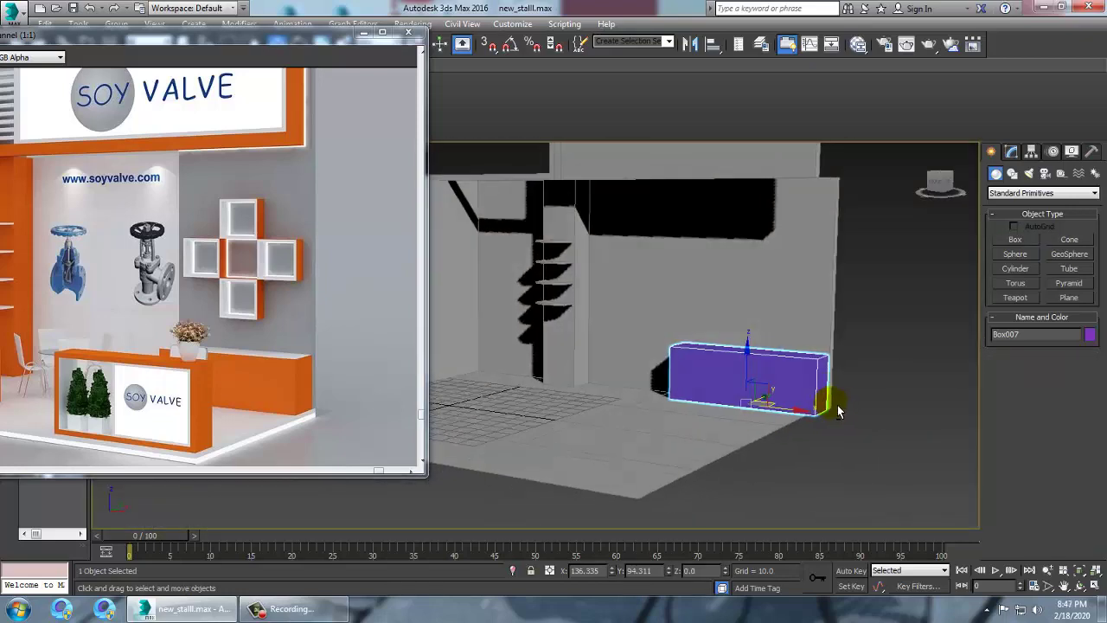
left_click(1012, 151)
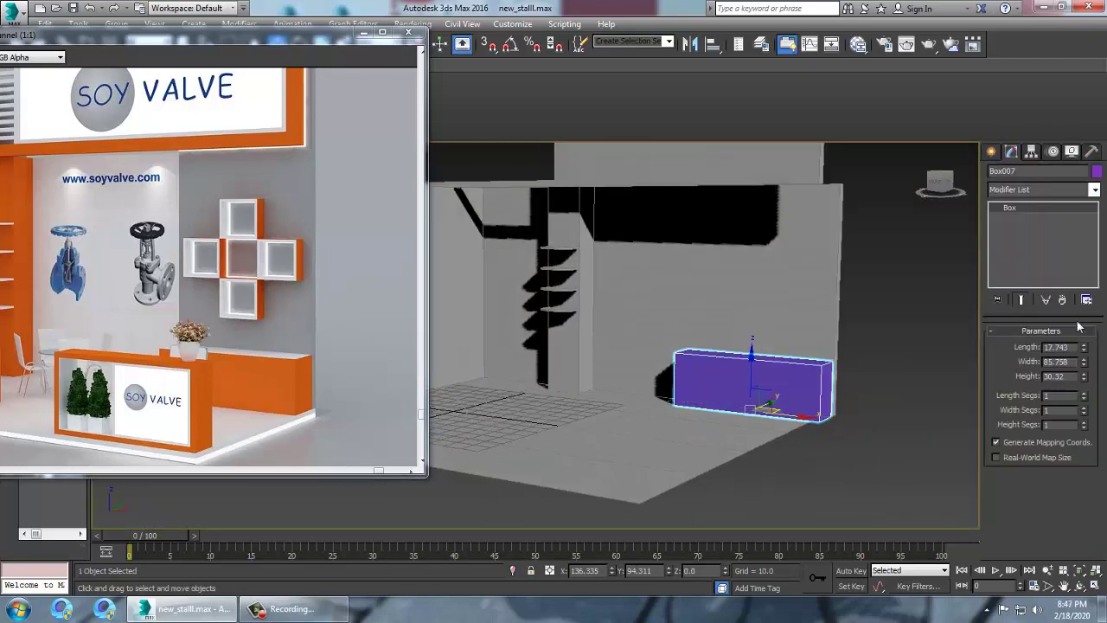
left_click_drag(1086, 379, 1086, 371)
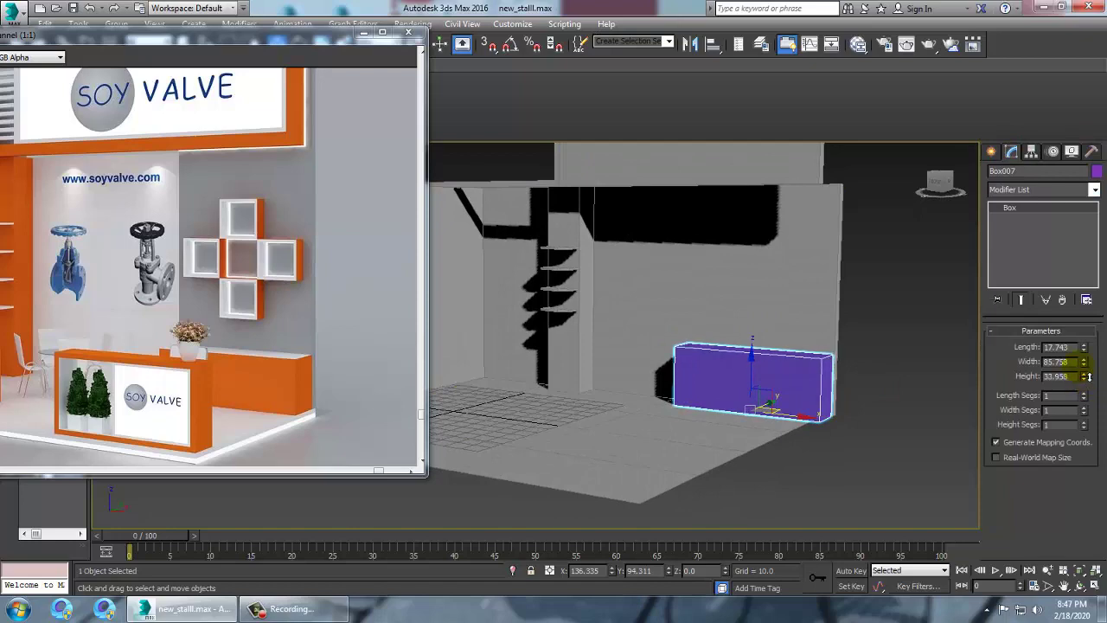
Widen the floor plane slightly beyond the end of the counter box.
middle_click_drag(867, 400, 787, 422, "alt")
left_click(786, 425)
scroll(785, 425, "down", 4)
middle_click_drag(976, 416, 963, 422, "alt")
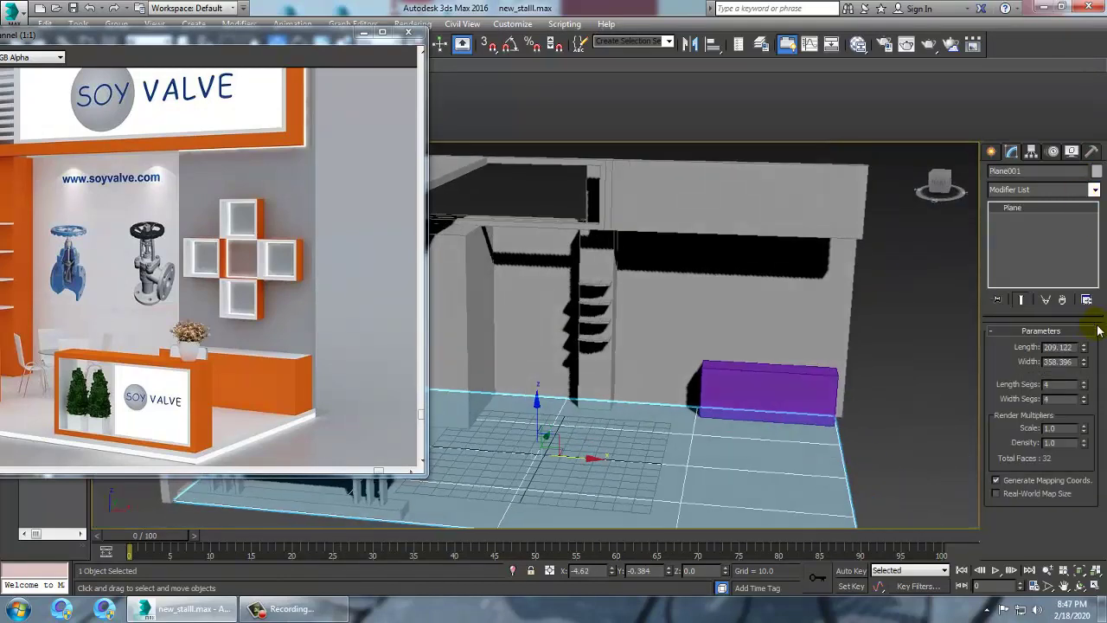
left_click_drag(1084, 362, 1092, 367)
Slide the counter box along X to about 136.2, towards the floor's outer edge.
left_click(818, 389)
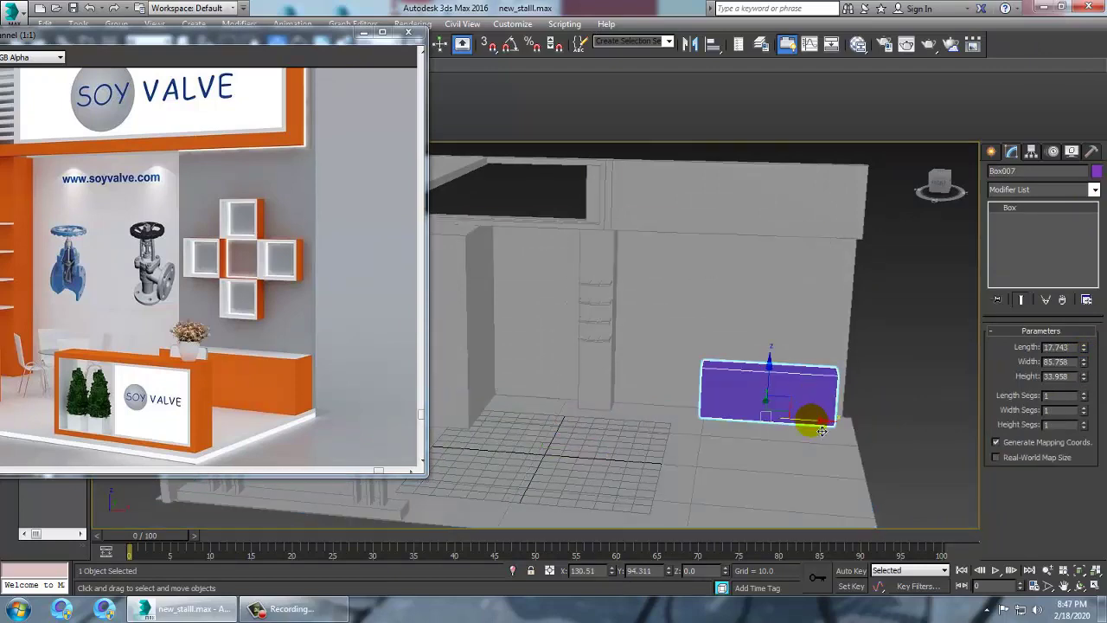
left_click_drag(822, 430, 833, 431)
scroll(915, 341, "down", 6)
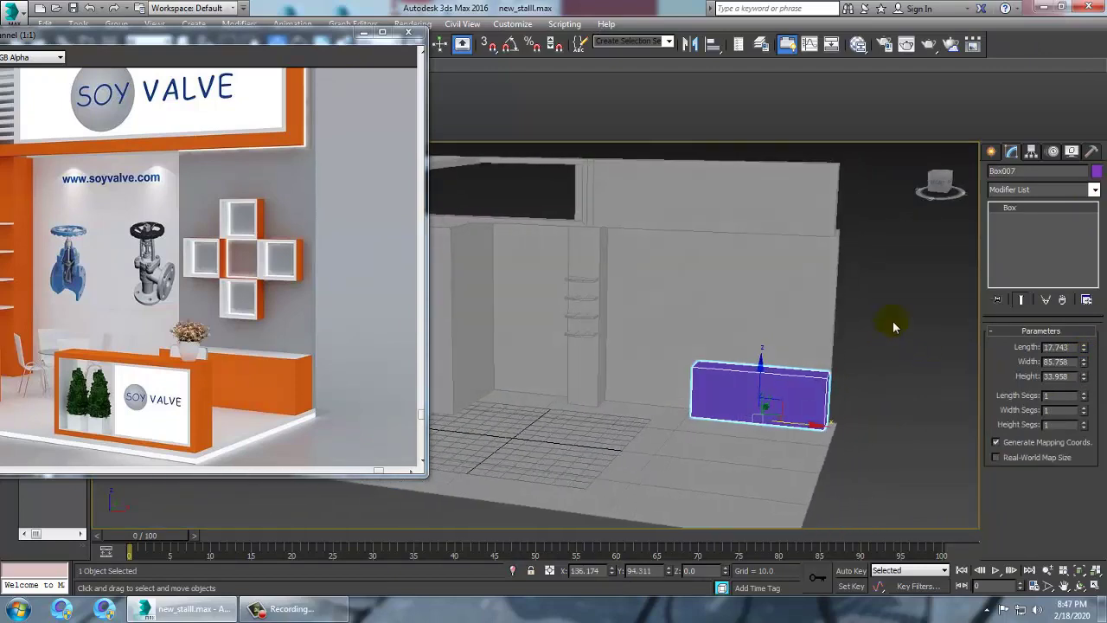
In the front view, draw a rectangle spline about 17.2 long and 15.9 wide on the wall area above the counter box.
key("alt+w")
middle_click(768, 279)
key("alt+w")
scroll(791, 267, "down", 5)
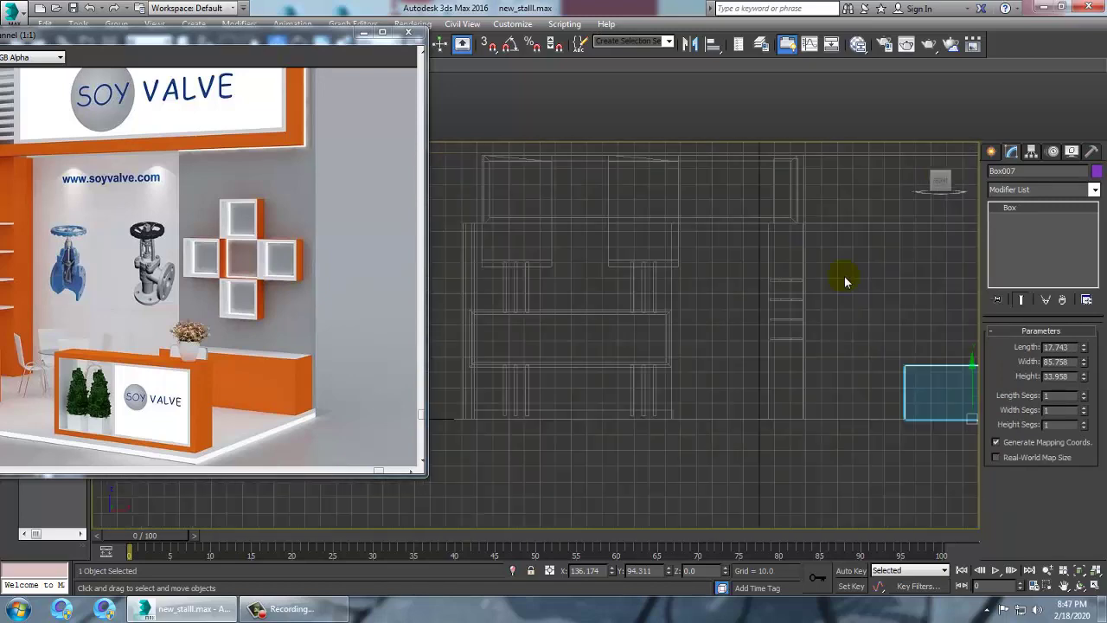
middle_click_drag(865, 298, 782, 320)
scroll(814, 319, "up", 2)
mouse_move(848, 318)
middle_mouse_down()
mouse_move(817, 329)
mouse_move(849, 322)
middle_mouse_up()
scroll(815, 324, "up", 2)
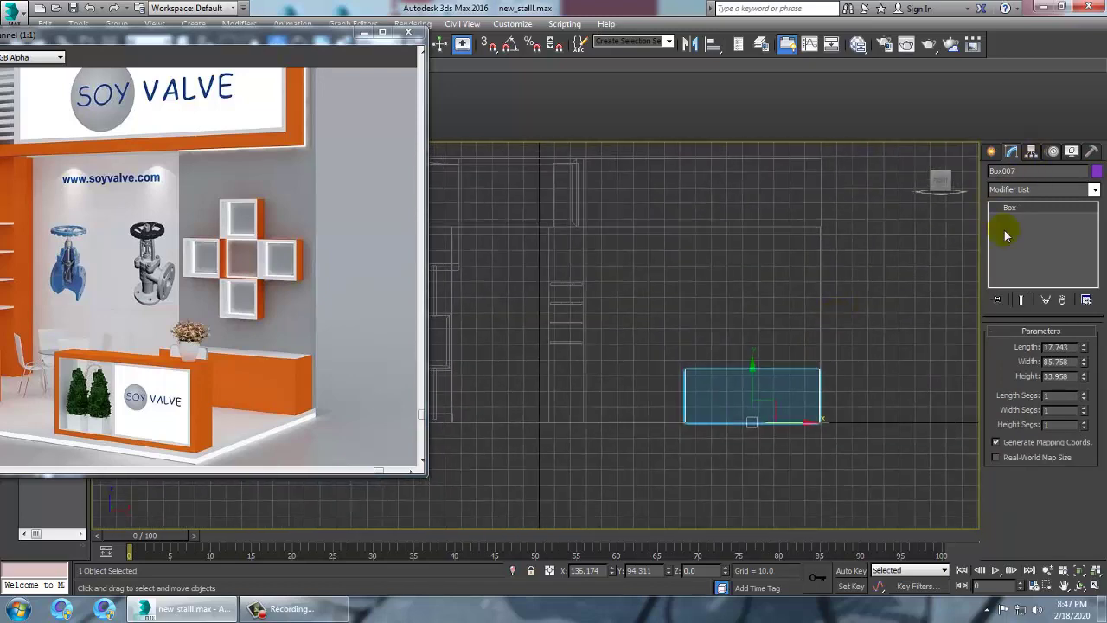
left_click(992, 152)
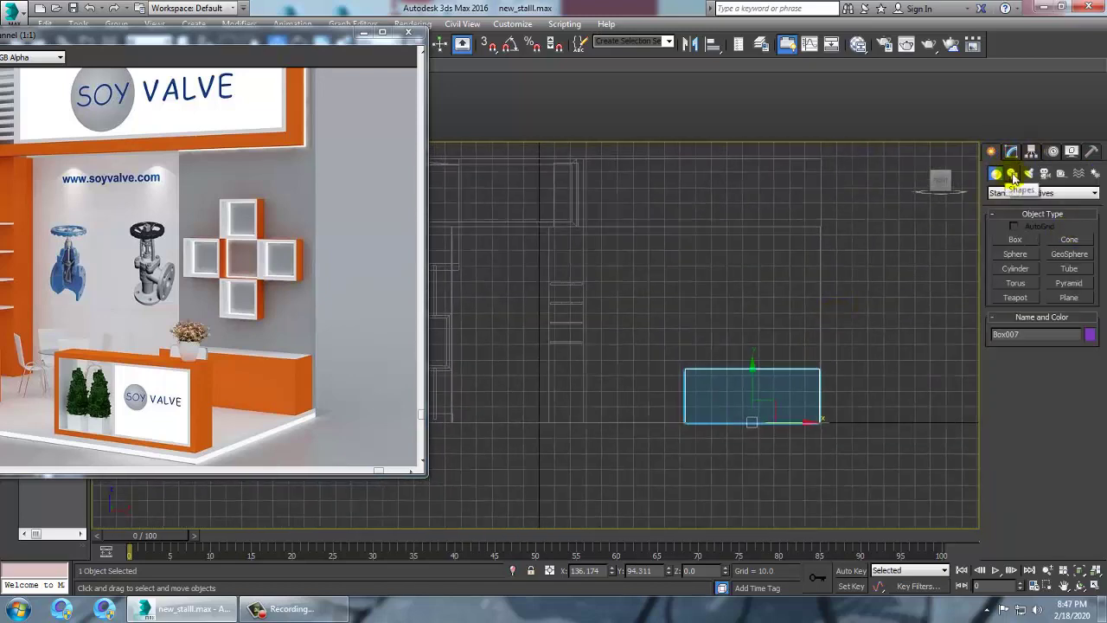
left_click(1015, 176)
left_click(1070, 250)
left_click(728, 268)
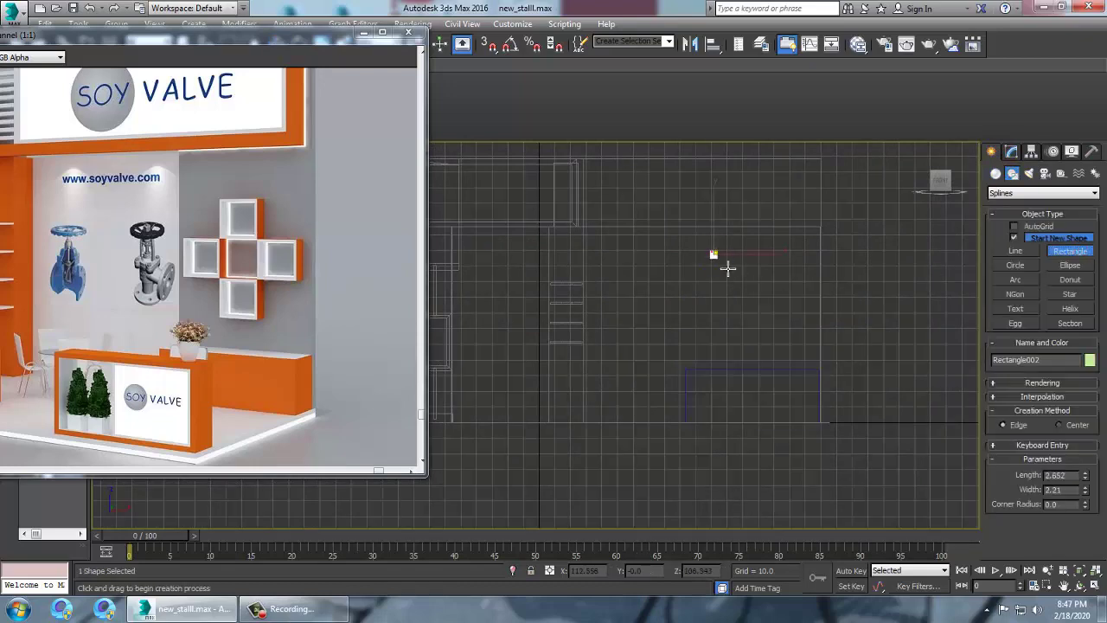
key("w")
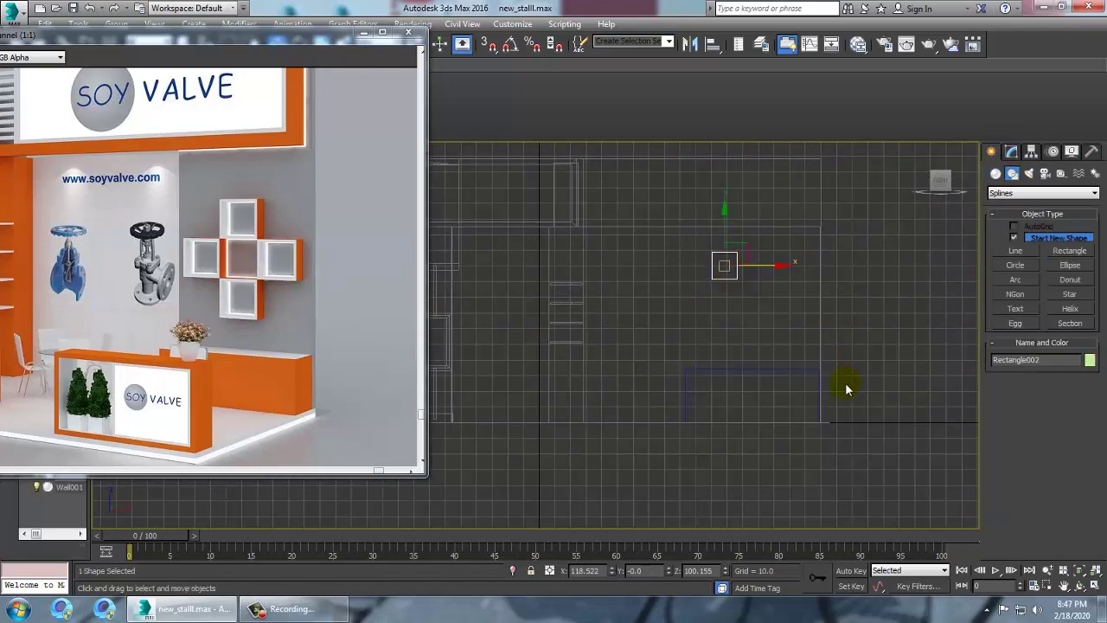
Enable the rectangle's thickness in the viewport with a Rectangular cross-section.
key("alt+w")
right_click(836, 422)
key("alt+w")
key("alt+w")
right_click(897, 265)
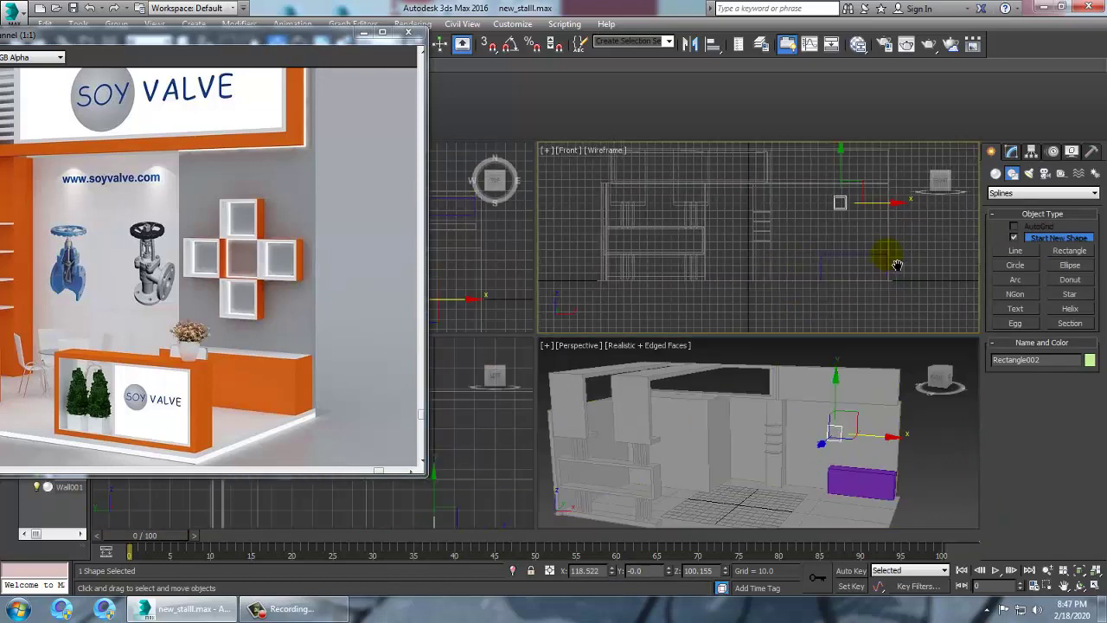
key("alt+w")
middle_click_drag(901, 261, 1003, 263)
scroll(878, 268, "up", 2)
left_click(1013, 152)
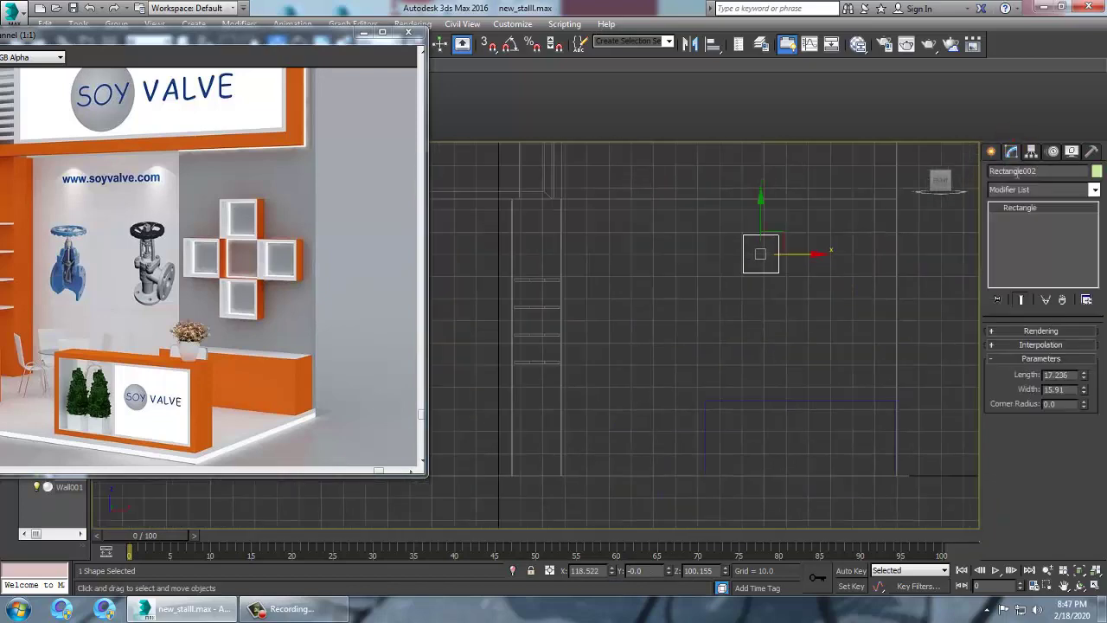
left_click(1026, 331)
left_click(995, 352)
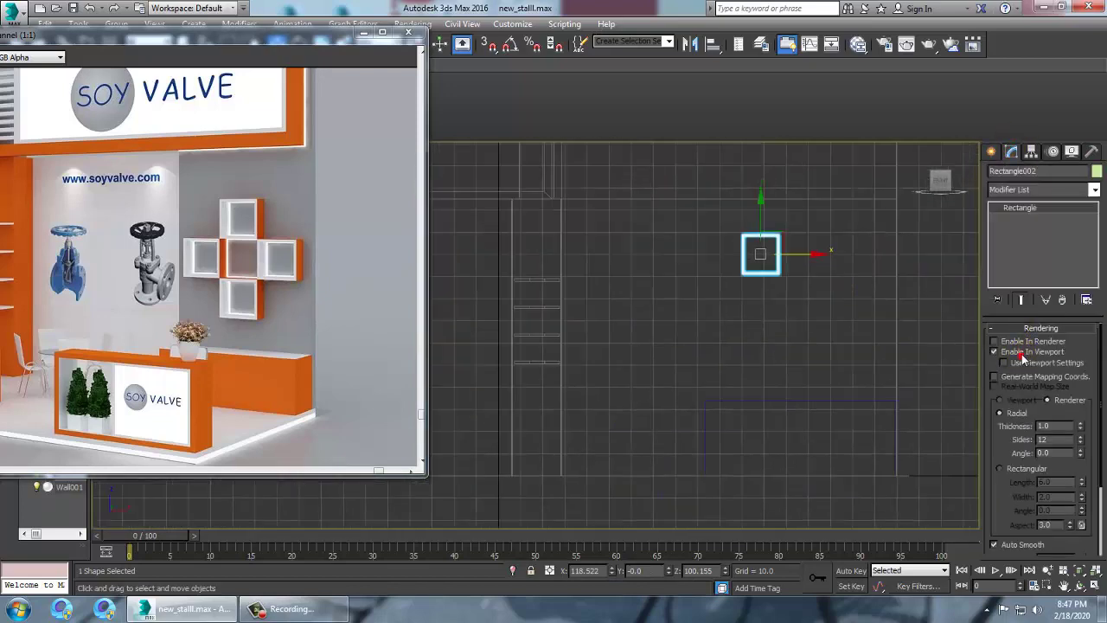
left_click(1027, 470)
Set the frame's rectangular cross-section to length 6.3 and width 0.78.
key("alt+w")
right_click(865, 445)
key("z")
key("alt+w")
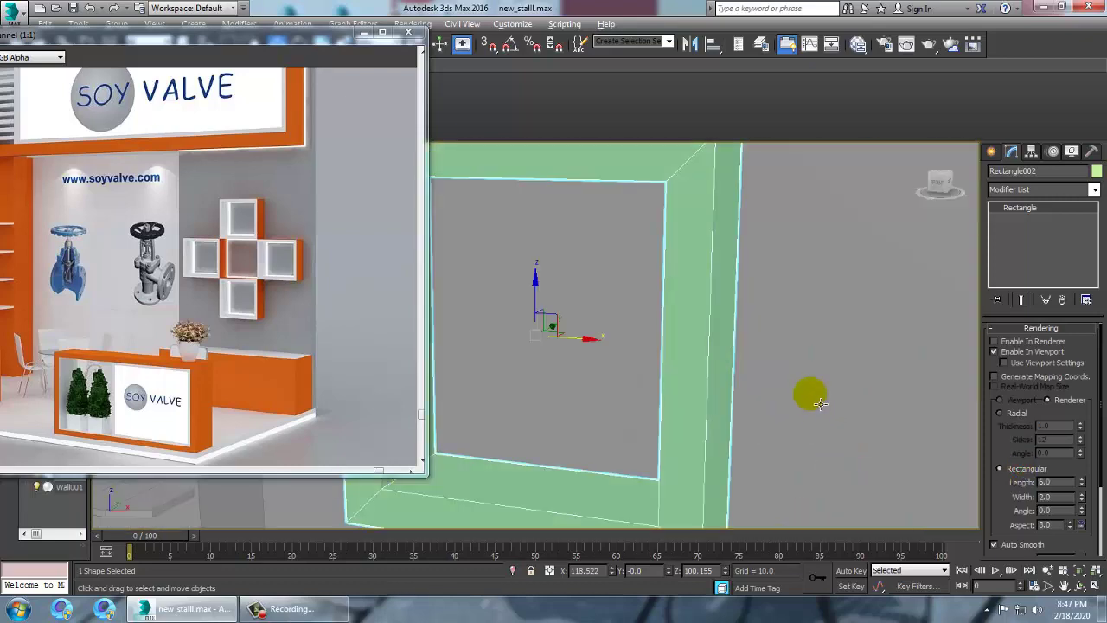
scroll(835, 378, "down", 4)
middle_click_drag(878, 375, 826, 376, "alt")
middle_click_drag(920, 390, 943, 394, "alt")
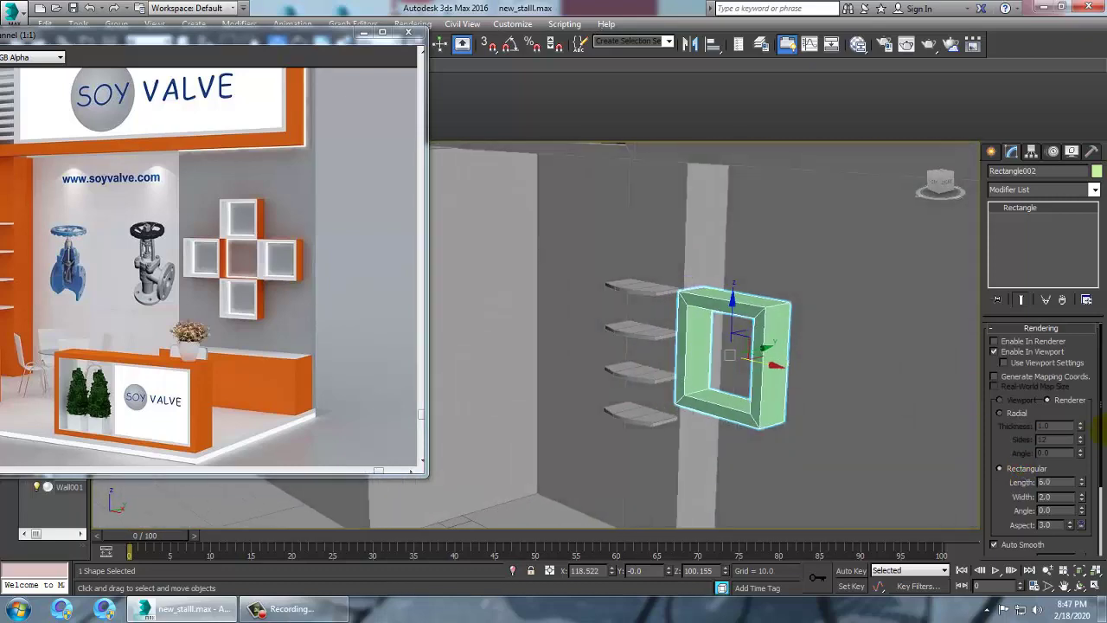
left_click_drag(1081, 486, 1082, 524)
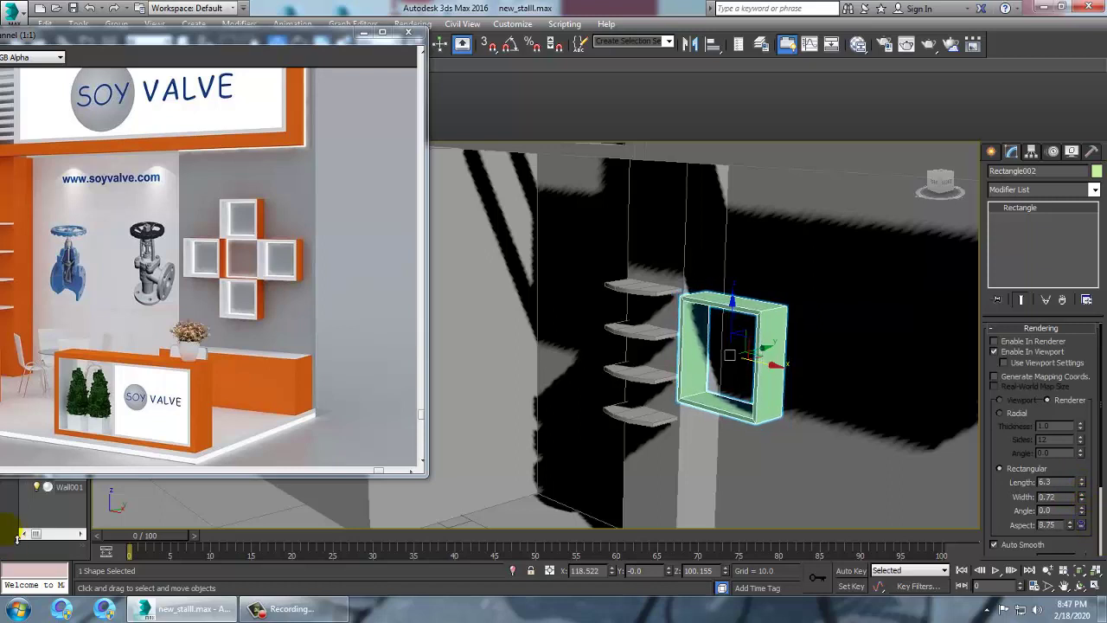
left_click_drag(17, 538, 17, 535)
In the top view, move the frame along Y to about 100.8 so it sits against the back wall.
key("alt+w")
middle_click(484, 258)
key("alt+w")
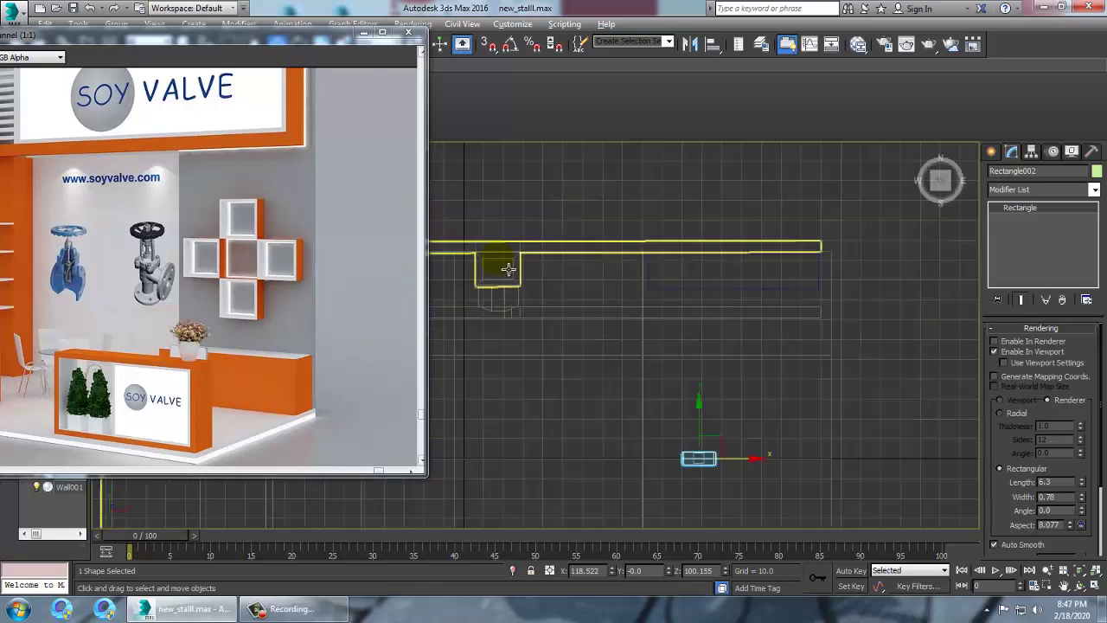
middle_click_drag(508, 269, 617, 264)
left_click_drag(820, 408, 828, 213)
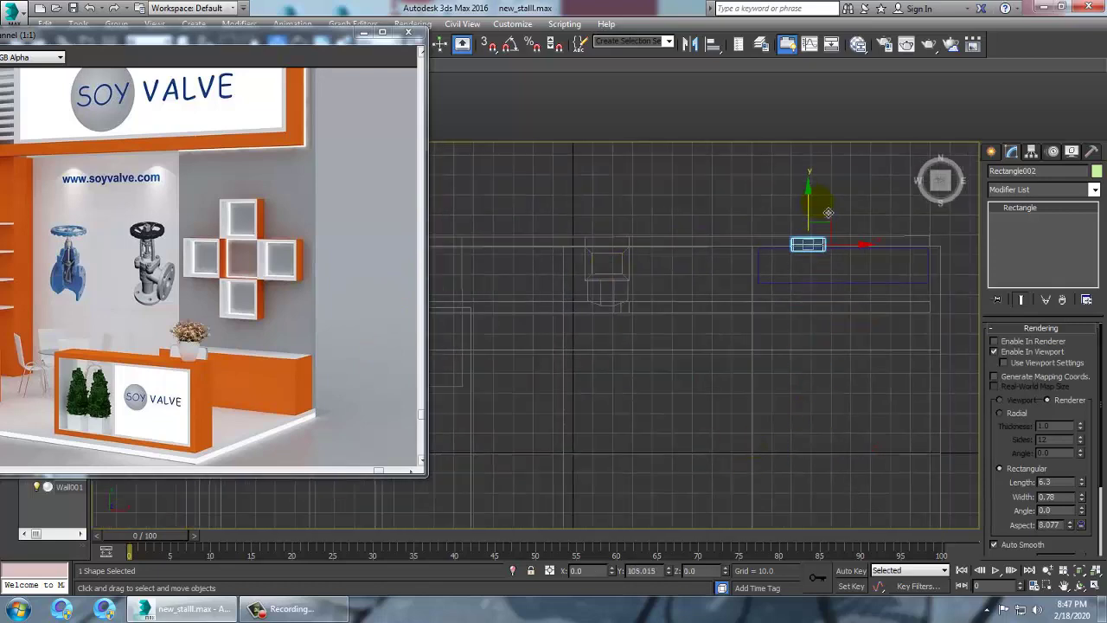
In the front view, move the frame along X to about 129.1, centring it above the counter box.
key("alt+w")
middle_click_drag(910, 267, 843, 266)
key("alt+w")
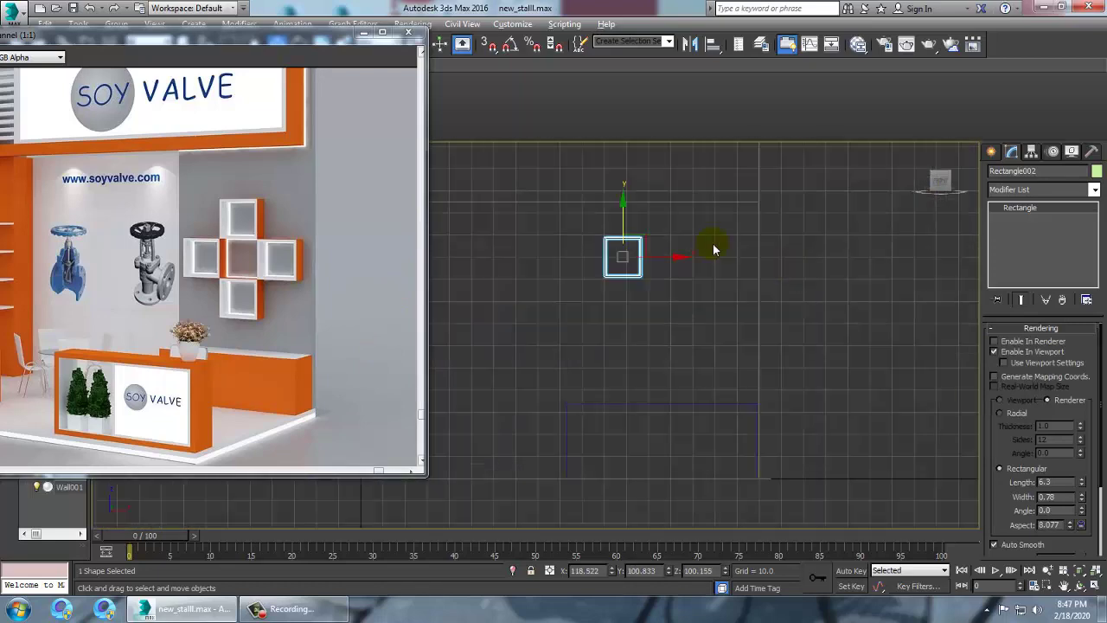
middle_click_drag(694, 242, 769, 289)
left_click_drag(752, 319, 776, 317)
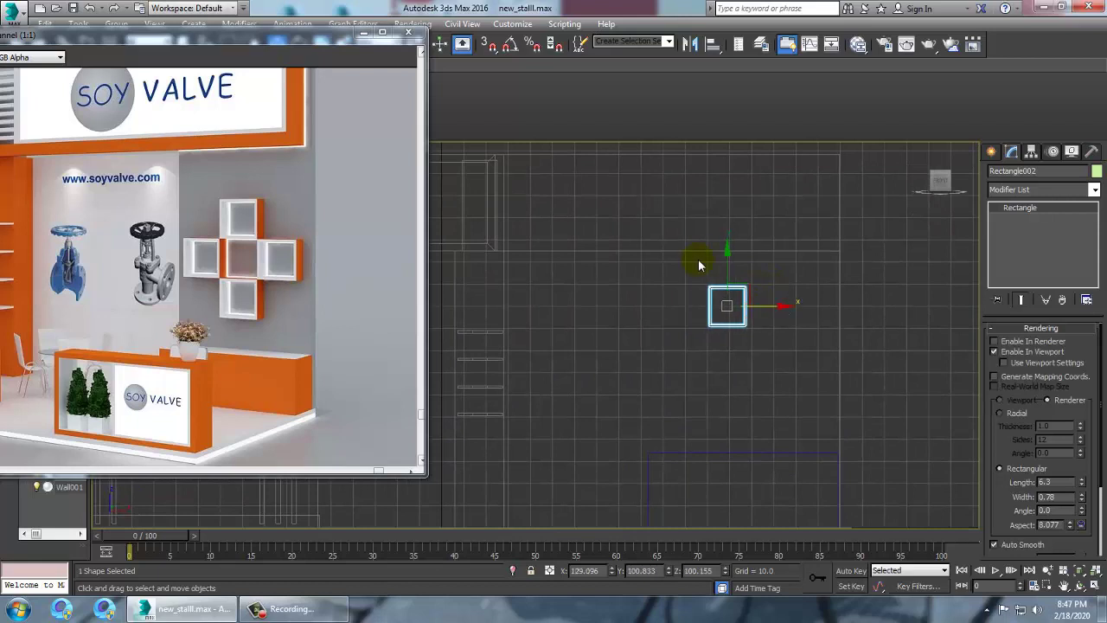
Copy the frame diagonally down and to the left, and nudge the copy down so the two frames meet at their corners.
mouse_move(736, 270)
left_mouse_down("shift")
mouse_move(747, 319)
mouse_move(750, 307)
mouse_move(679, 318)
mouse_move(717, 322)
mouse_move(722, 342)
left_mouse_up("shift")
left_click(552, 364)
scroll(801, 319, "up", 3)
left_click_drag(668, 280, 670, 286)
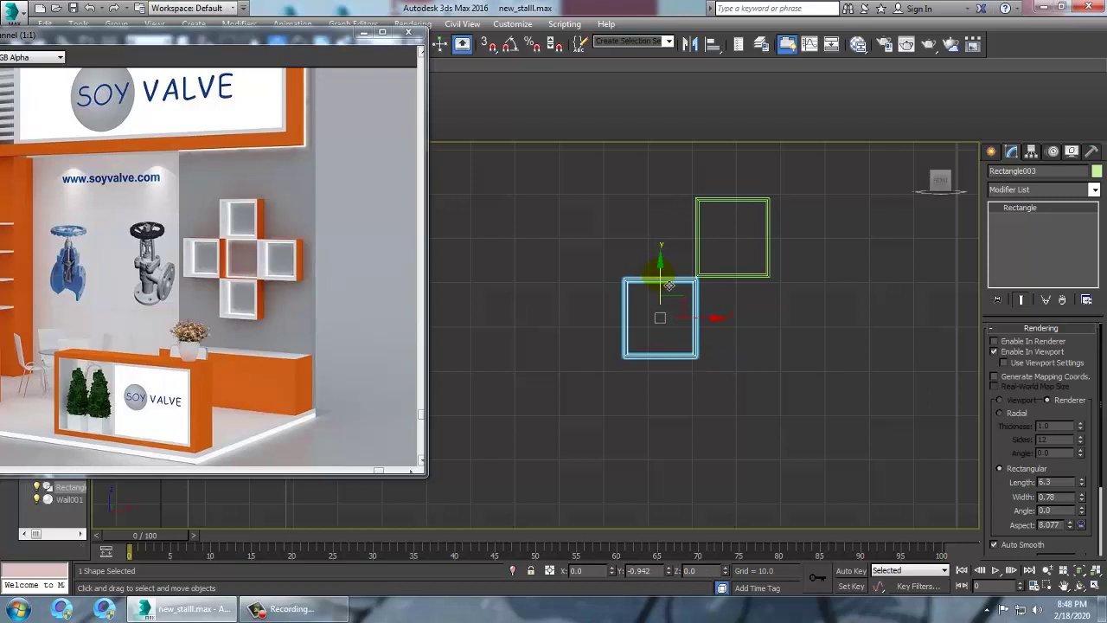
Copy the left frame across to the right side, and copy the upper frame straight down to complete a four-frame cross.
left_click_drag(717, 331, 862, 341, "shift")
left_click(578, 363)
left_click(758, 201)
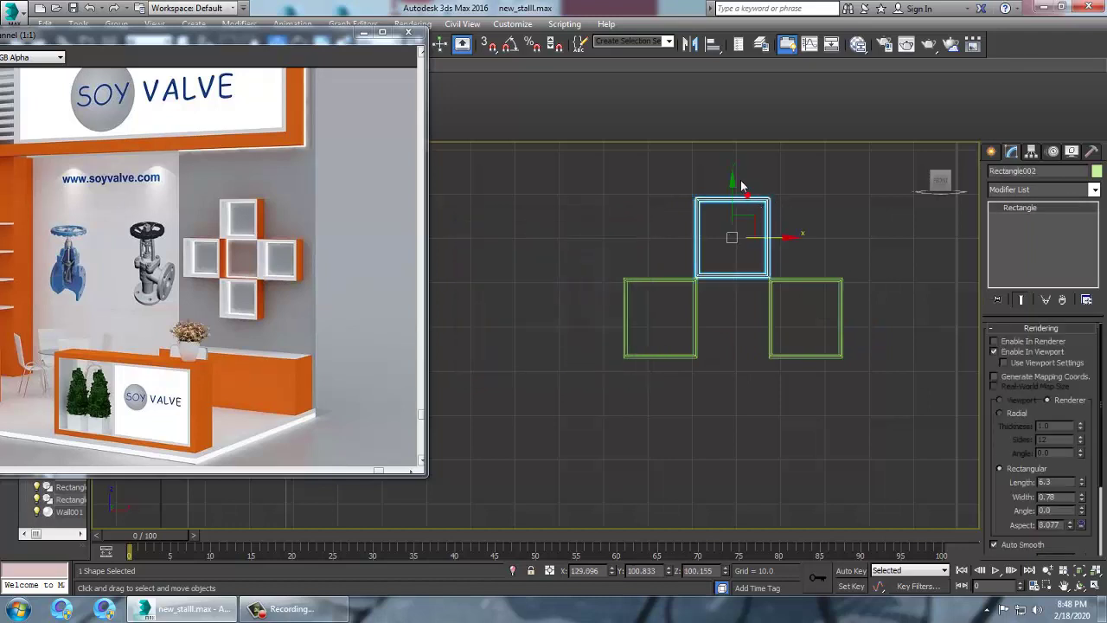
mouse_move(741, 194)
left_mouse_down("shift")
mouse_move(751, 345)
mouse_move(755, 357)
mouse_move(765, 353)
left_mouse_up("shift")
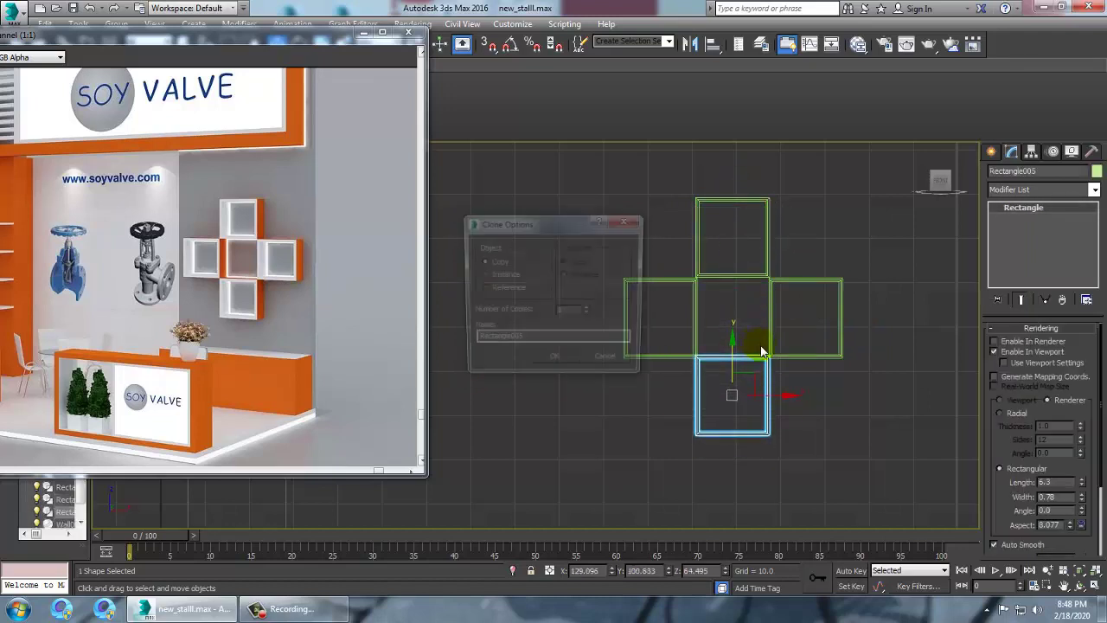
left_click(561, 361)
Inspect the four-frame cross in perspective and examine the counter details in the enlarged reference render.
key("alt+w")
right_click(803, 433)
key("alt+w")
scroll(804, 432, "down", 3)
mouse_move(804, 433)
middle_mouse_down("alt")
mouse_move(883, 438)
mouse_move(830, 425)
mouse_move(865, 405)
mouse_move(884, 410)
mouse_move(831, 419)
mouse_move(856, 416)
middle_mouse_up("alt")
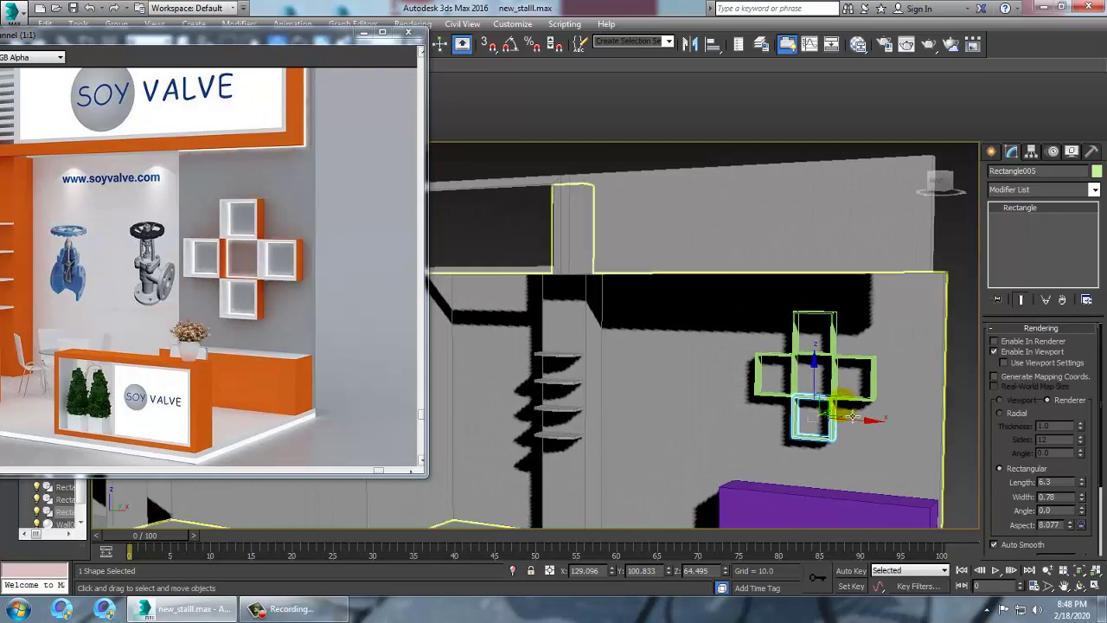
middle_click_drag(733, 415, 735, 376, "alt")
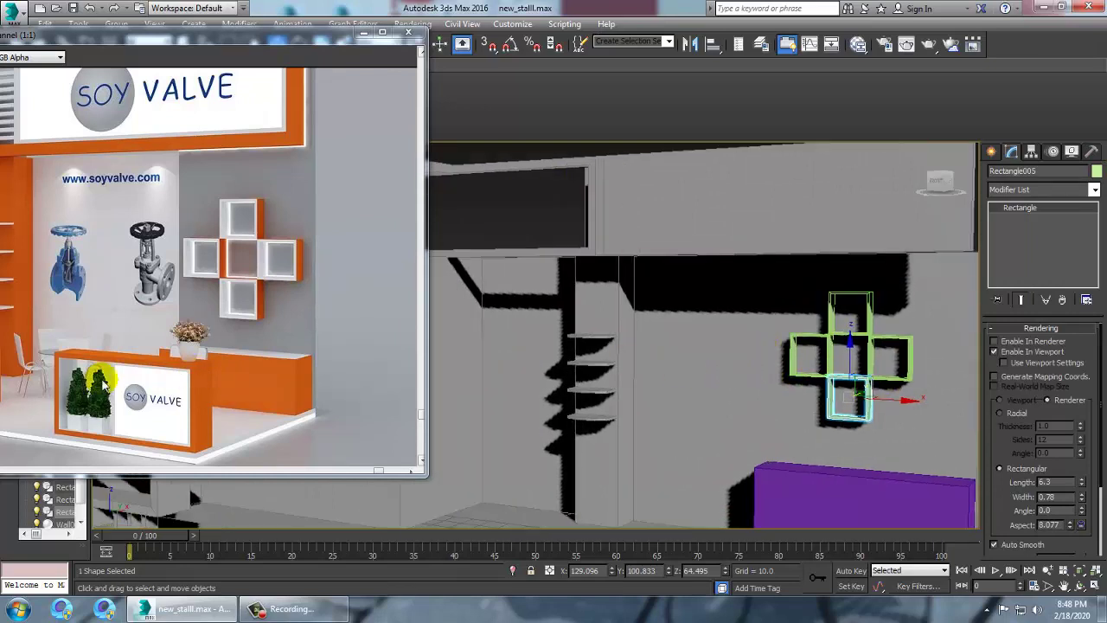
scroll(130, 410, "up", 1)
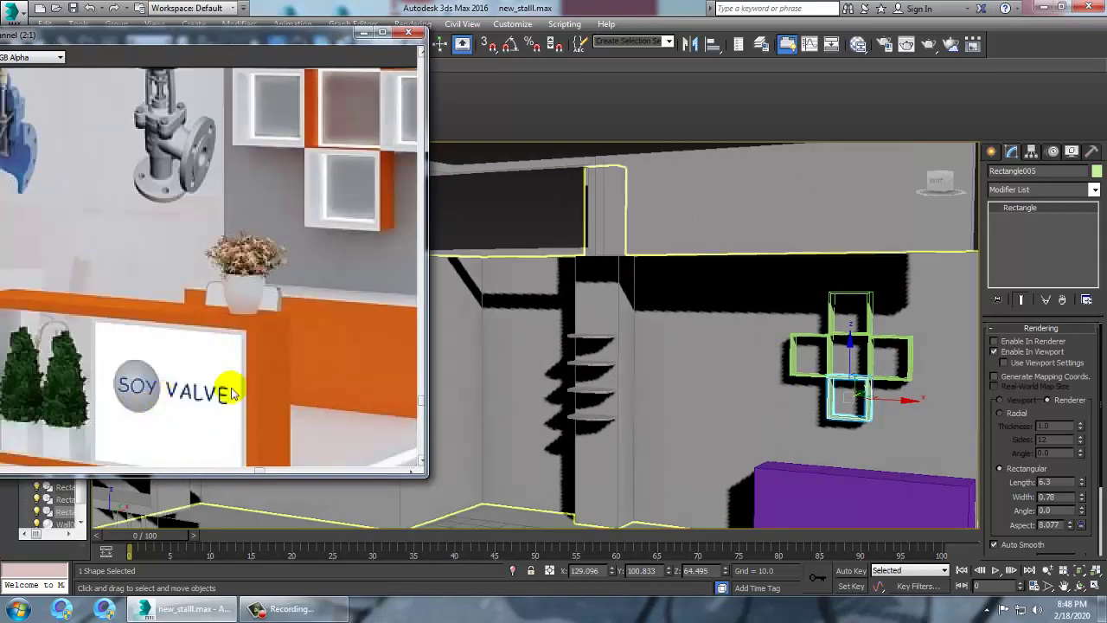
In the front view, create a renderable rectangle matching the outline of the counter box below the cube cross.
key("alt+w")
middle_click_drag(846, 235, 807, 227)
key("alt+w")
scroll(794, 267, "down", 6)
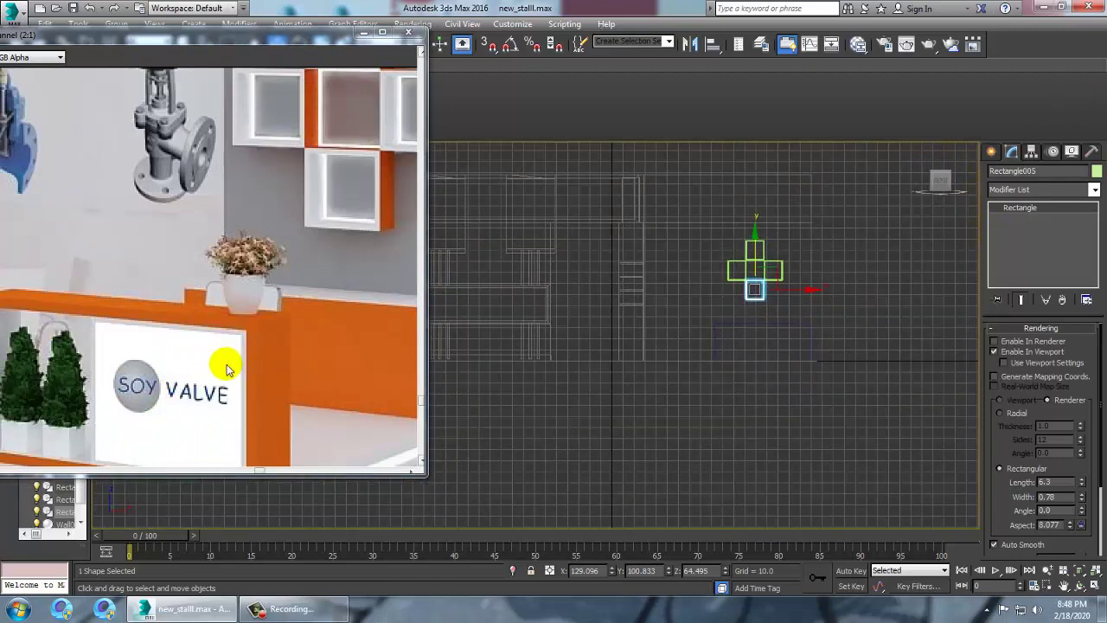
scroll(234, 346, "down", 1)
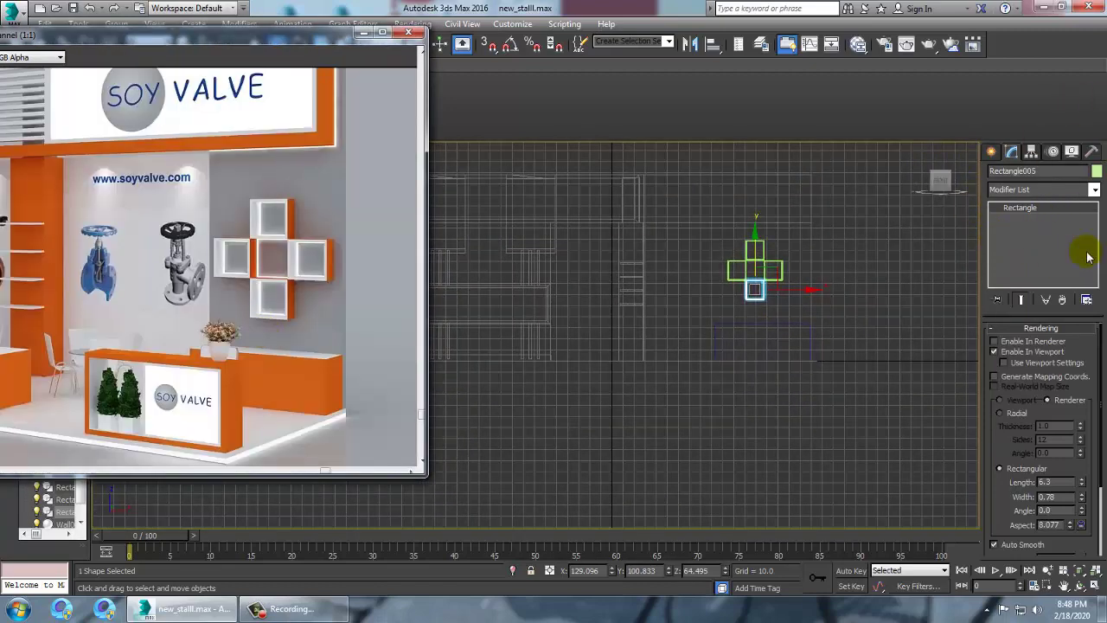
left_click(992, 152)
left_click(1071, 251)
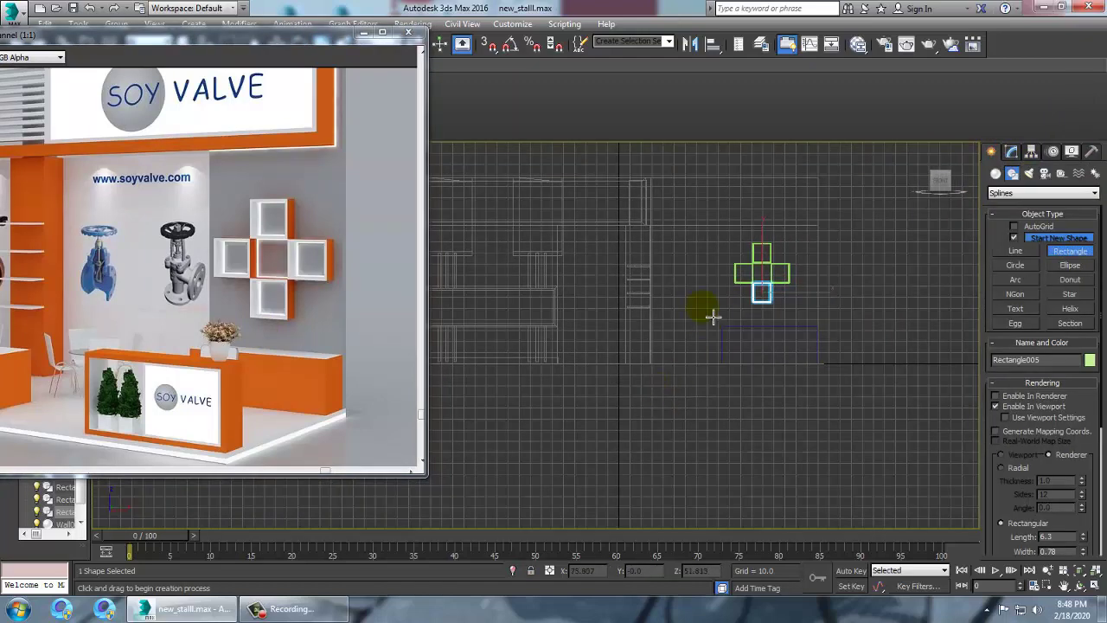
left_click_drag(723, 329, 821, 370)
right_click(837, 381)
key("alt+w")
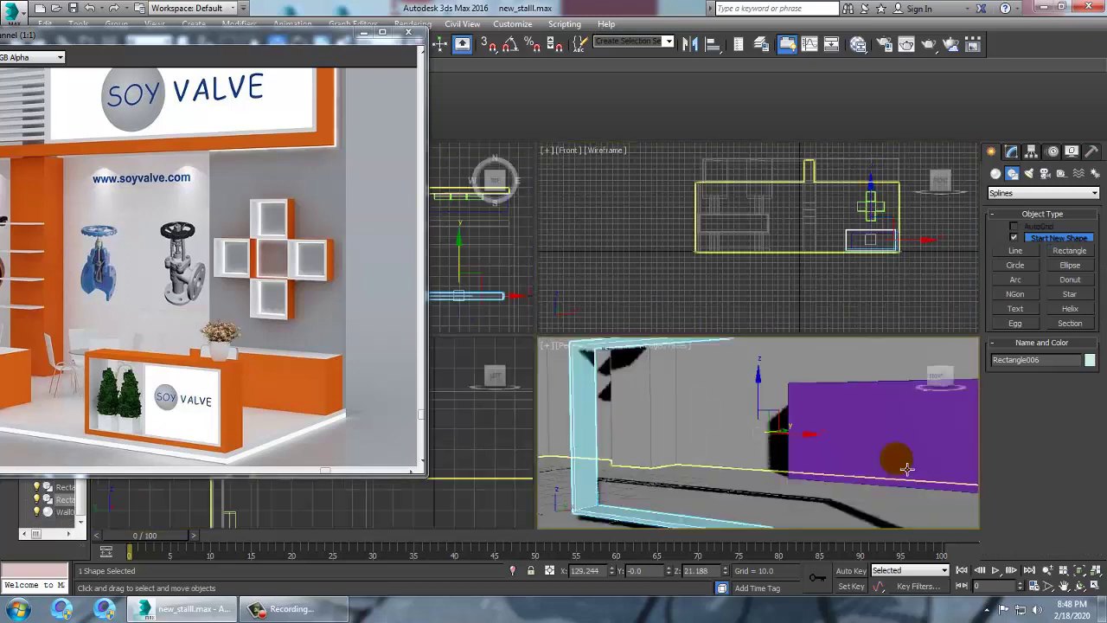
Thicken the new frame's rectangular rendering to about 10.84 length and 2.52 width, and lower it to Z 20.138.
right_click(906, 469)
key("alt+w")
scroll(862, 396, "down", 4)
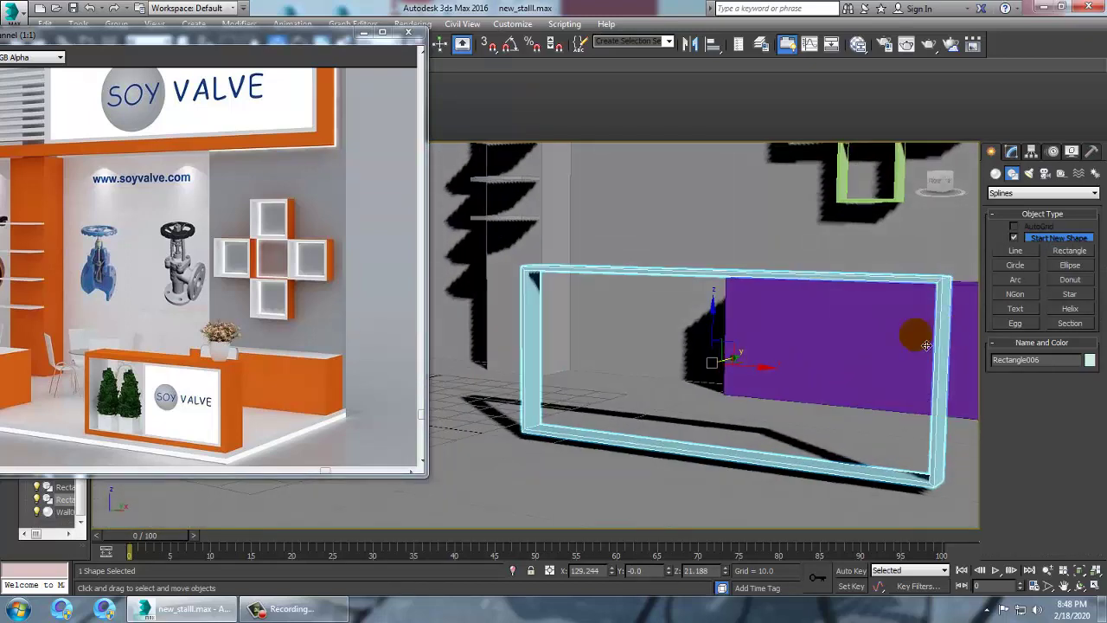
left_click(1013, 153)
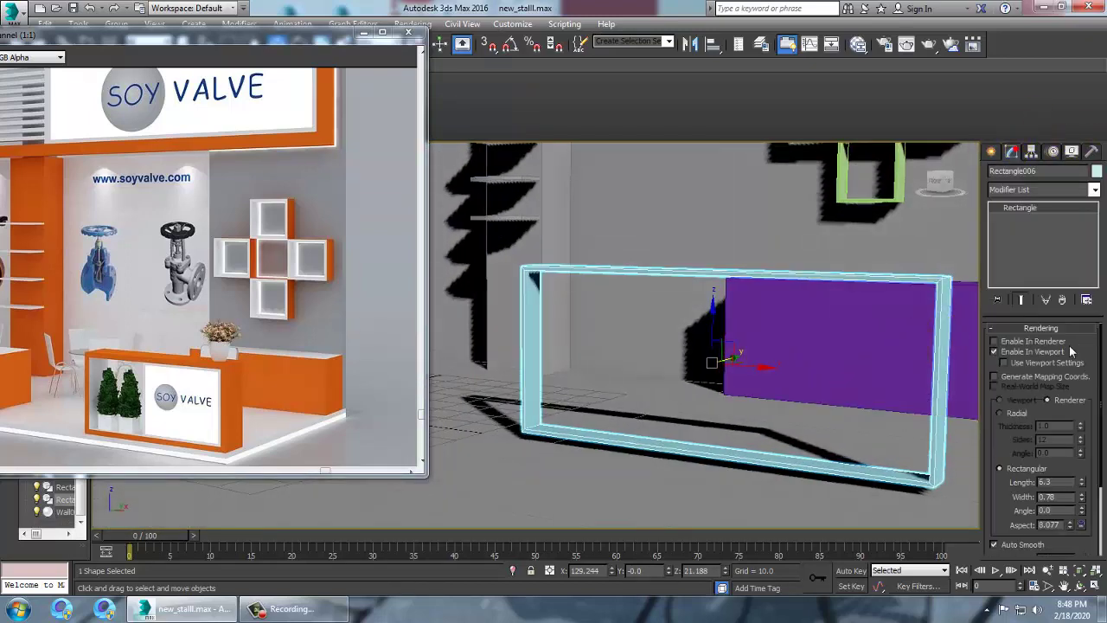
left_click_drag(1083, 483, 1083, 450)
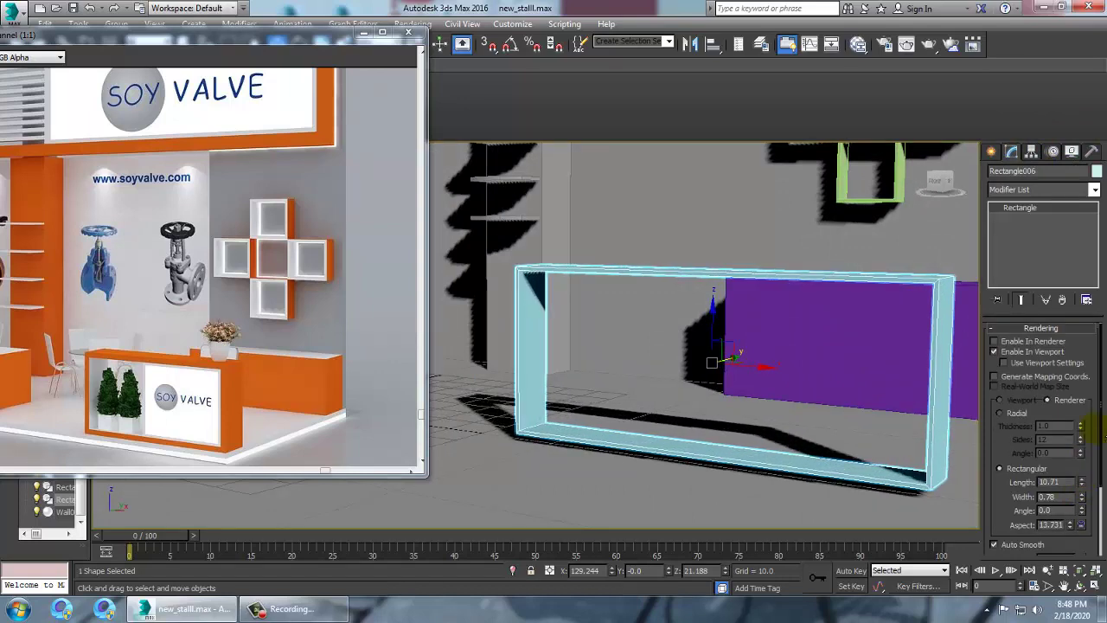
left_click_drag(1084, 501, 1080, 470)
middle_click_drag(627, 326, 725, 331, "alt")
left_click_drag(716, 320, 719, 327)
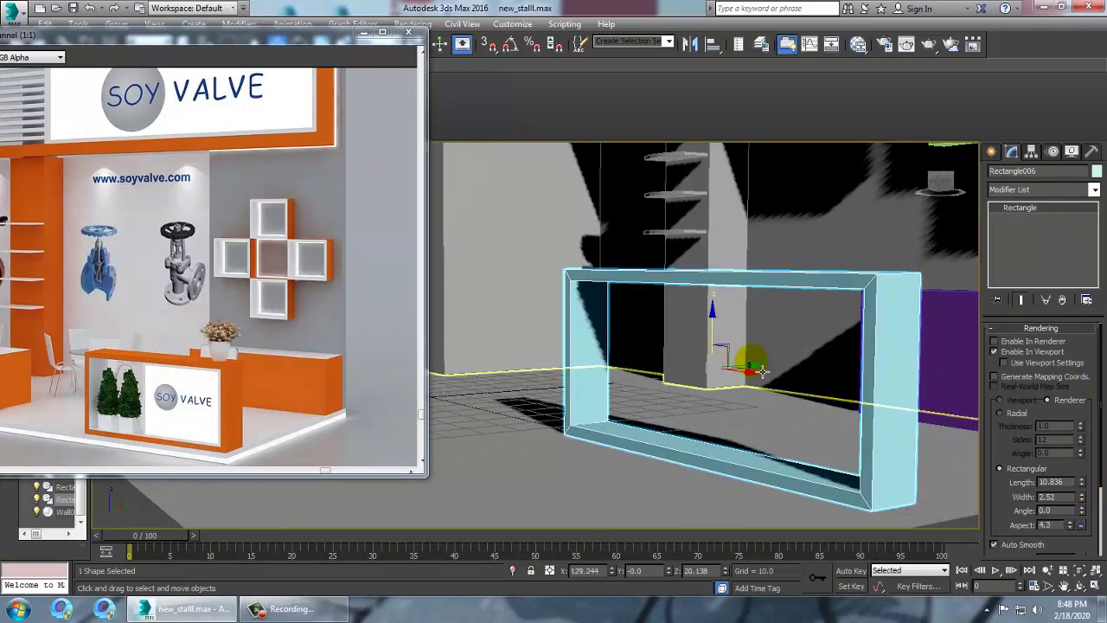
Move the frame to the floor's front edge at Y -91.013, and increase its rendering length to 13.792 and width to 2.797.
scroll(751, 364, "down", 5)
middle_click_drag(751, 363, 788, 370, "alt")
left_click_drag(785, 368, 597, 394)
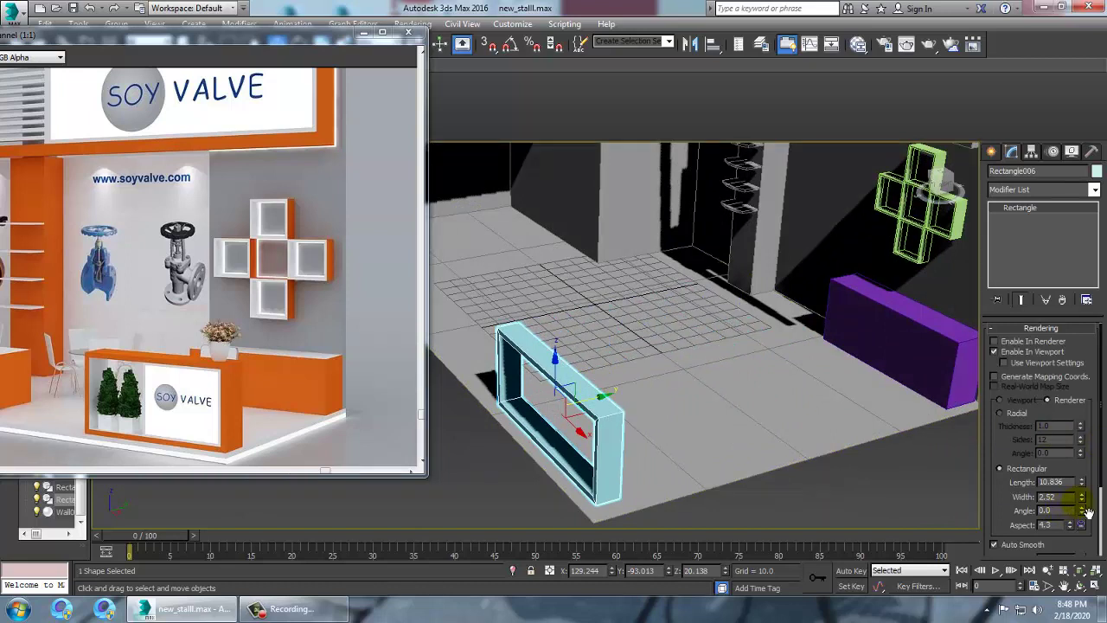
mouse_move(1092, 501)
left_mouse_down()
mouse_move(1085, 474)
mouse_move(1095, 455)
mouse_move(1094, 497)
left_mouse_up()
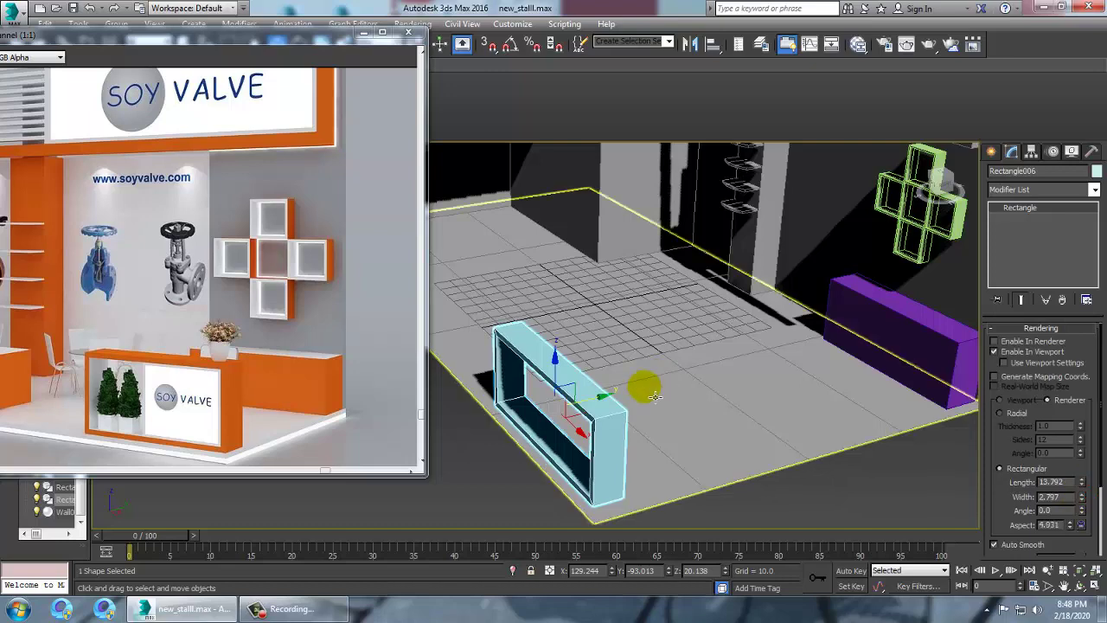
left_click_drag(586, 403, 593, 399)
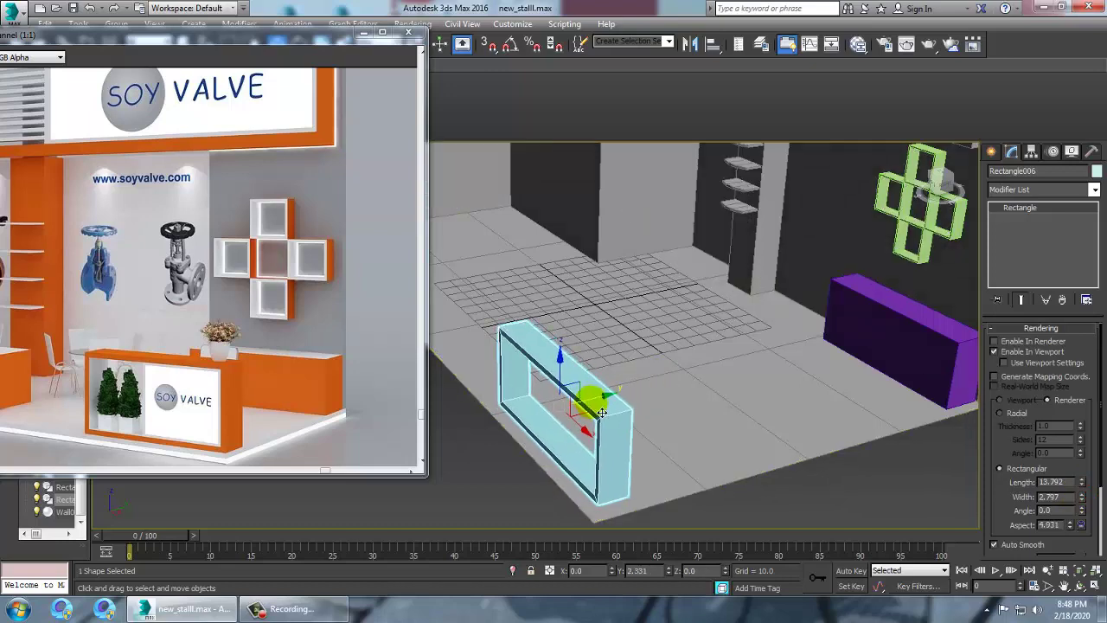
Convert the front counter frame to an editable poly.
middle_click_drag(763, 424, 804, 309, "alt")
right_click(803, 307)
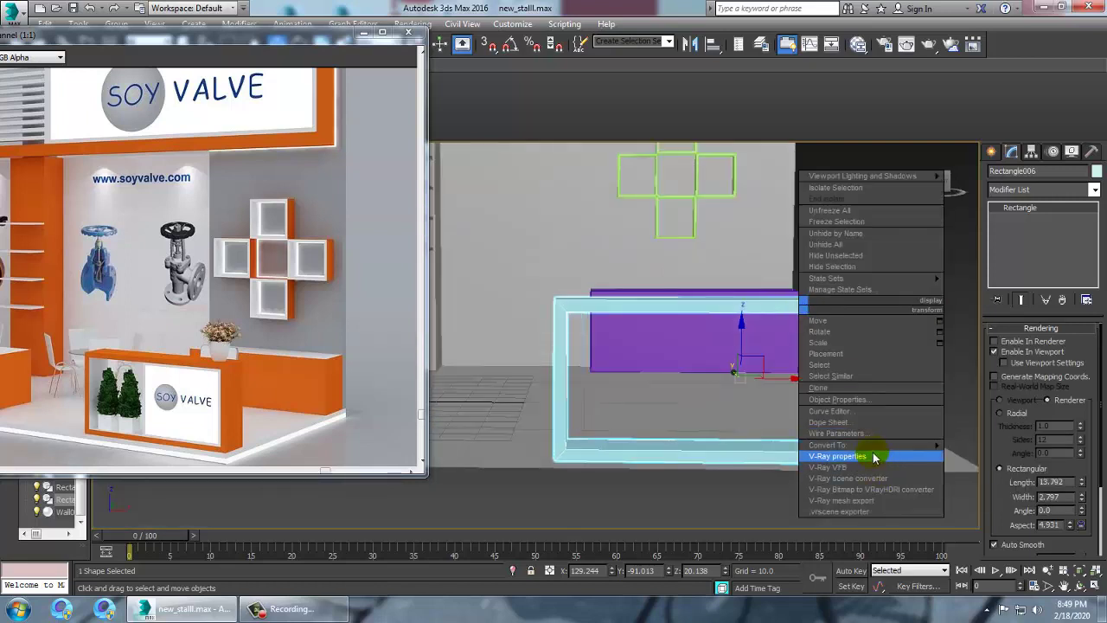
mouse_move(869, 445)
left_click(991, 469)
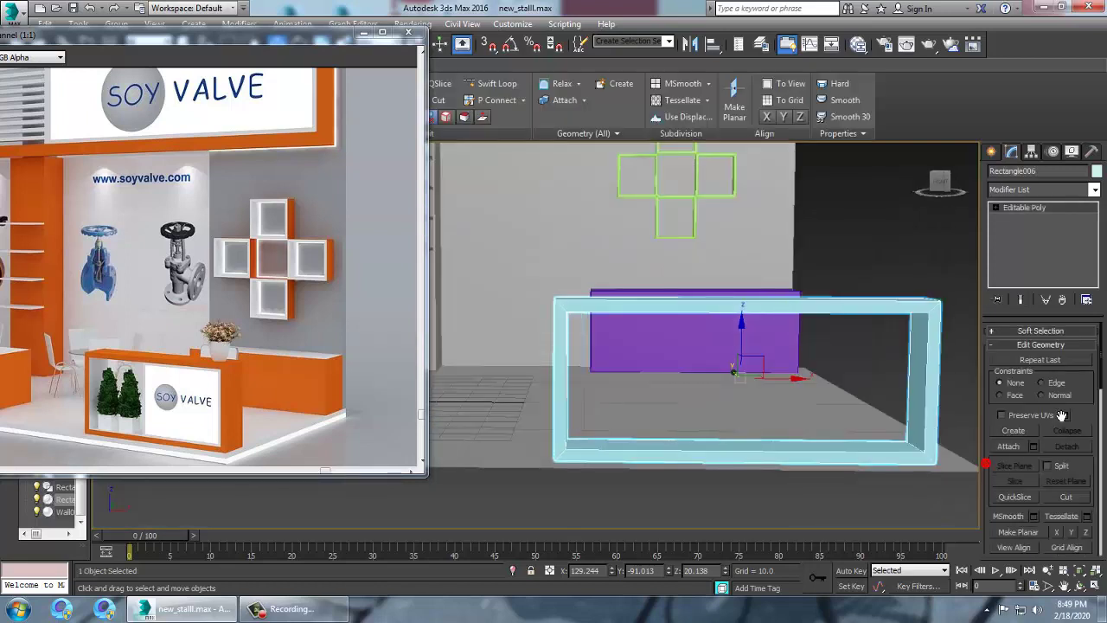
Connect the frame's long upper and lower edges with two segments, confirming the new edge loops.
left_click(996, 208)
left_click(1019, 229)
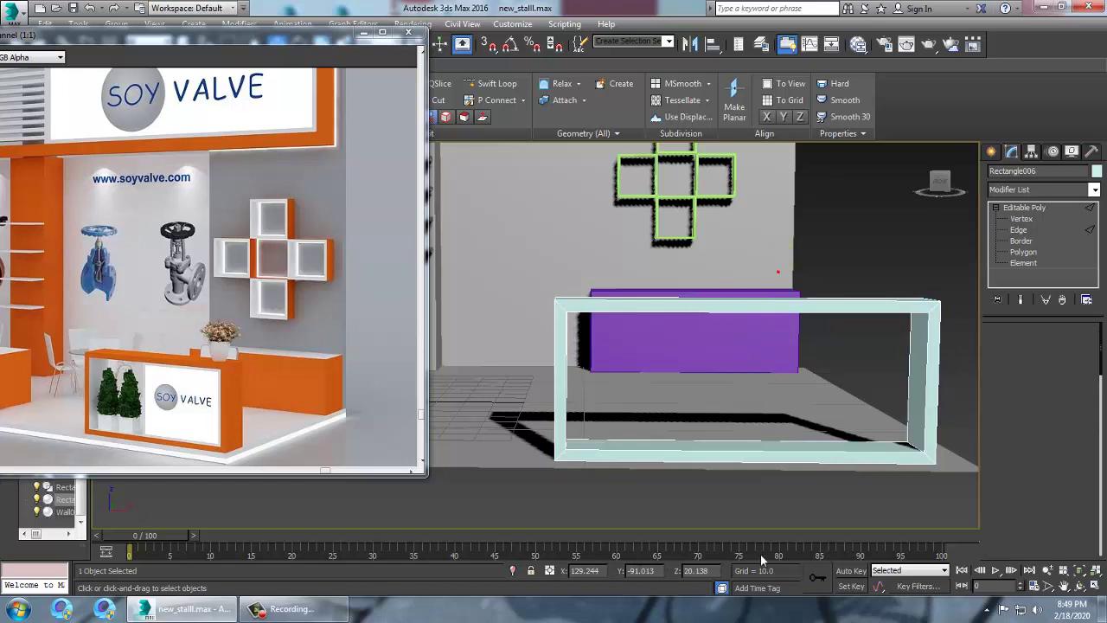
left_click_drag(778, 271, 760, 554)
left_click(1088, 424)
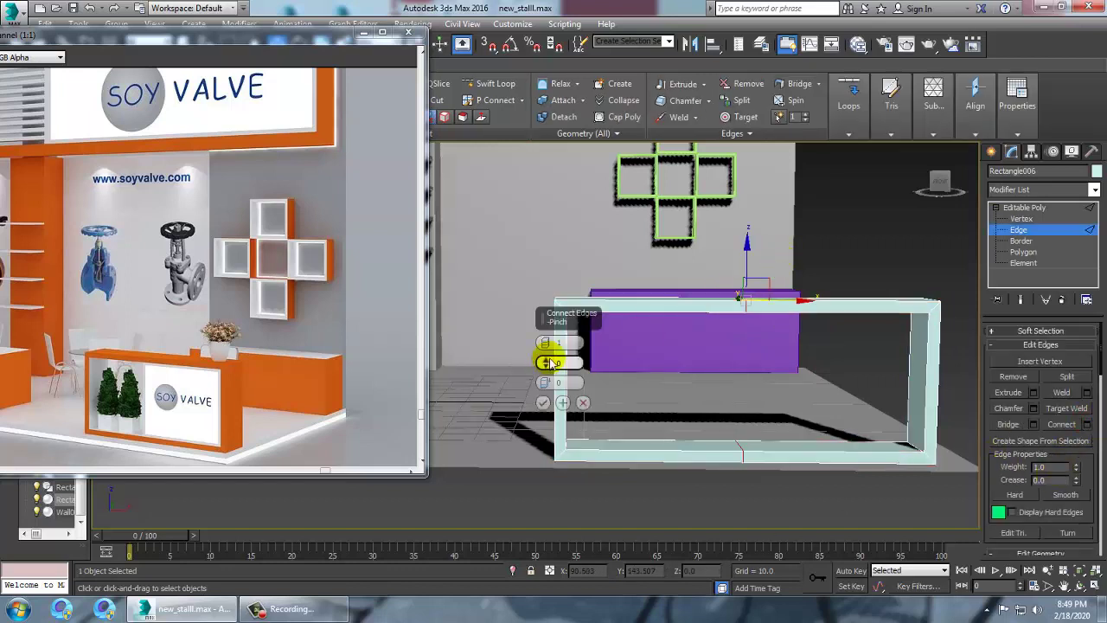
left_click(543, 403)
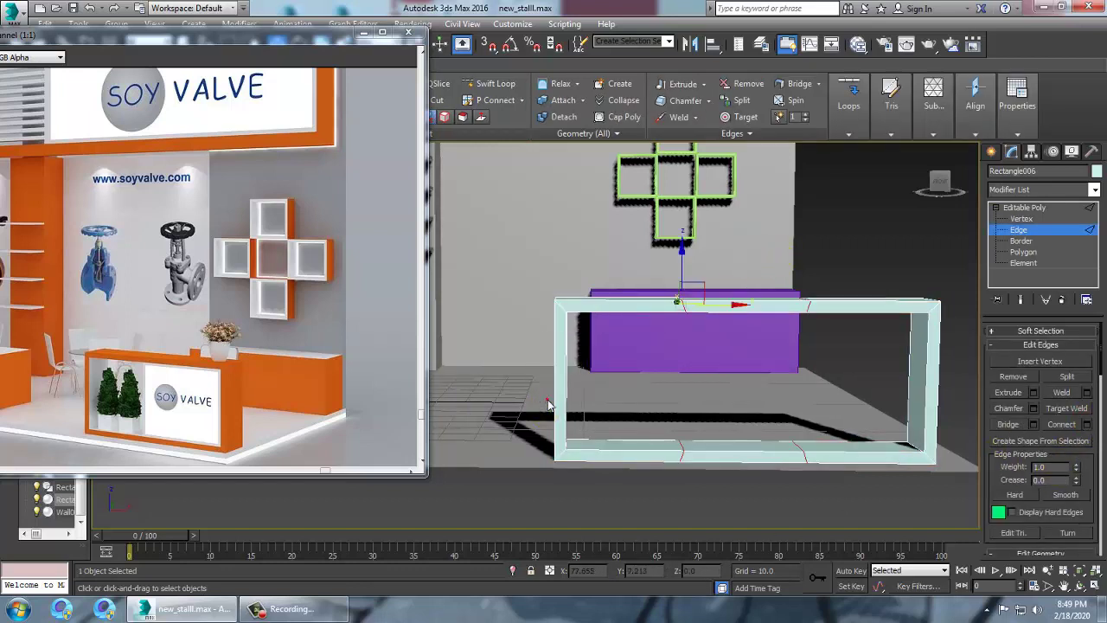
Shift the left edge loop's vertices along X toward the middle of the counter frame.
key("1")
left_click_drag(702, 489, 712, 507)
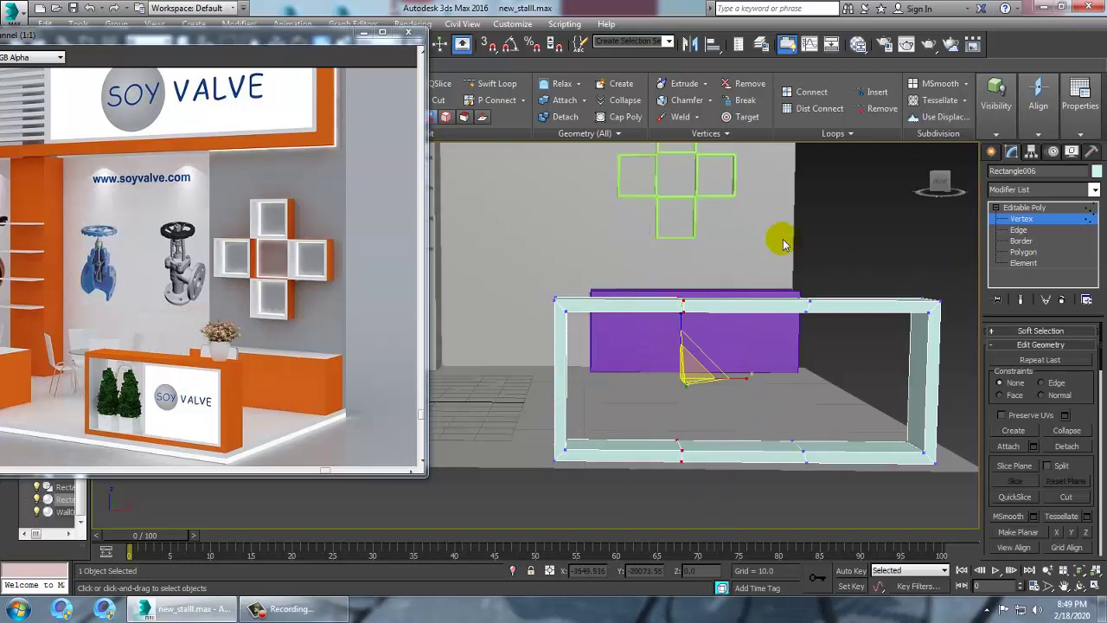
left_click_drag(783, 240, 856, 520)
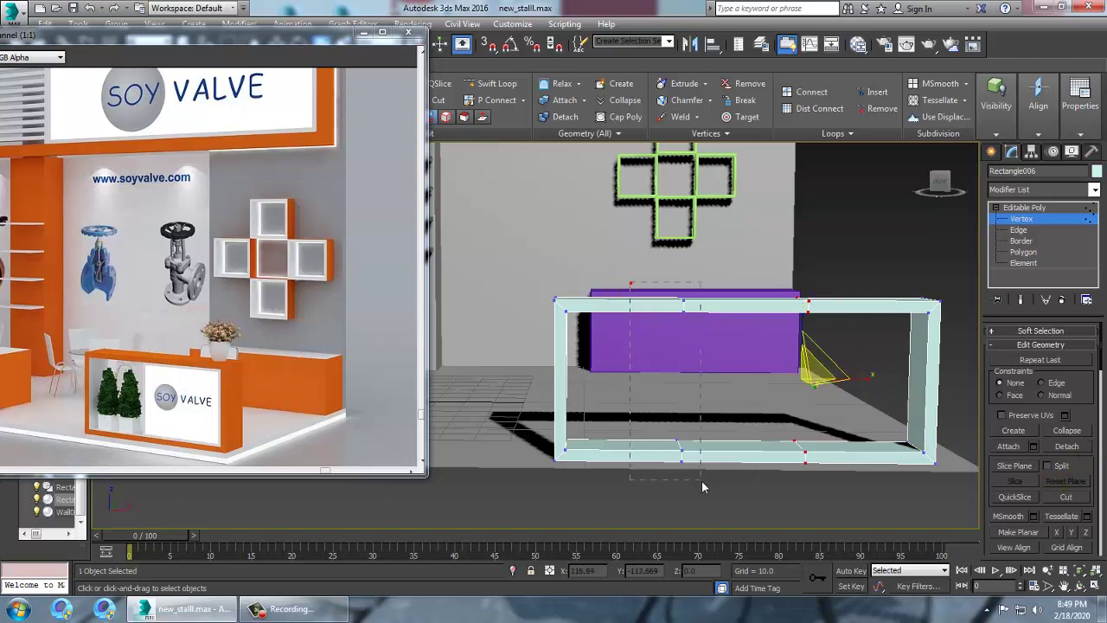
left_click_drag(703, 487, 705, 482)
left_click_drag(718, 383, 772, 396)
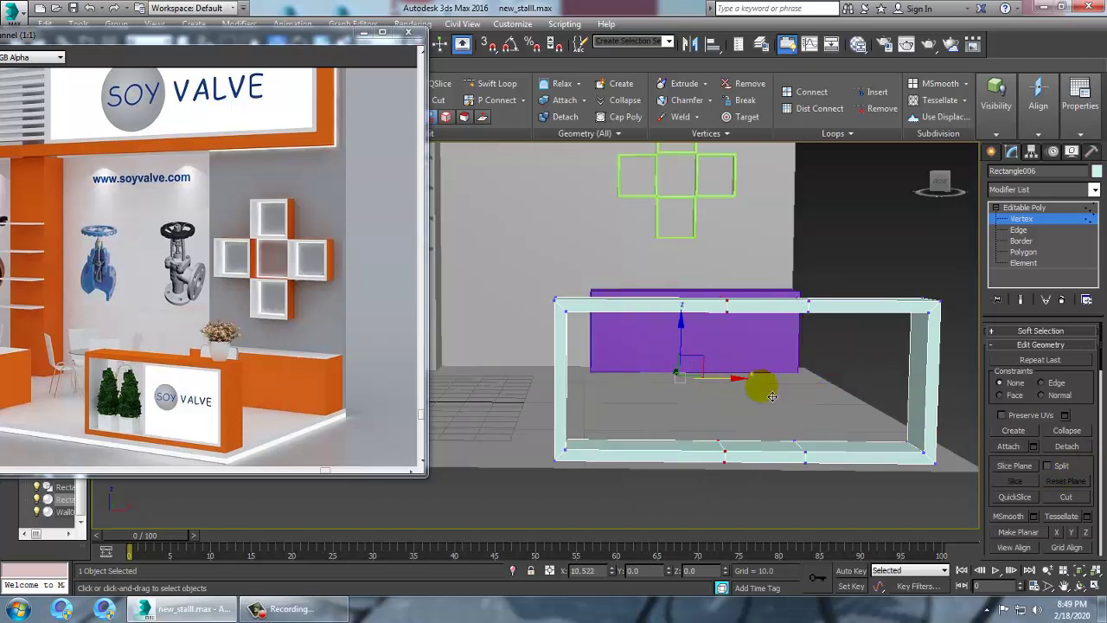
Move the right edge loop's vertices along X to 132.394, leaving a narrow strip beside the left loop.
left_click(1019, 229)
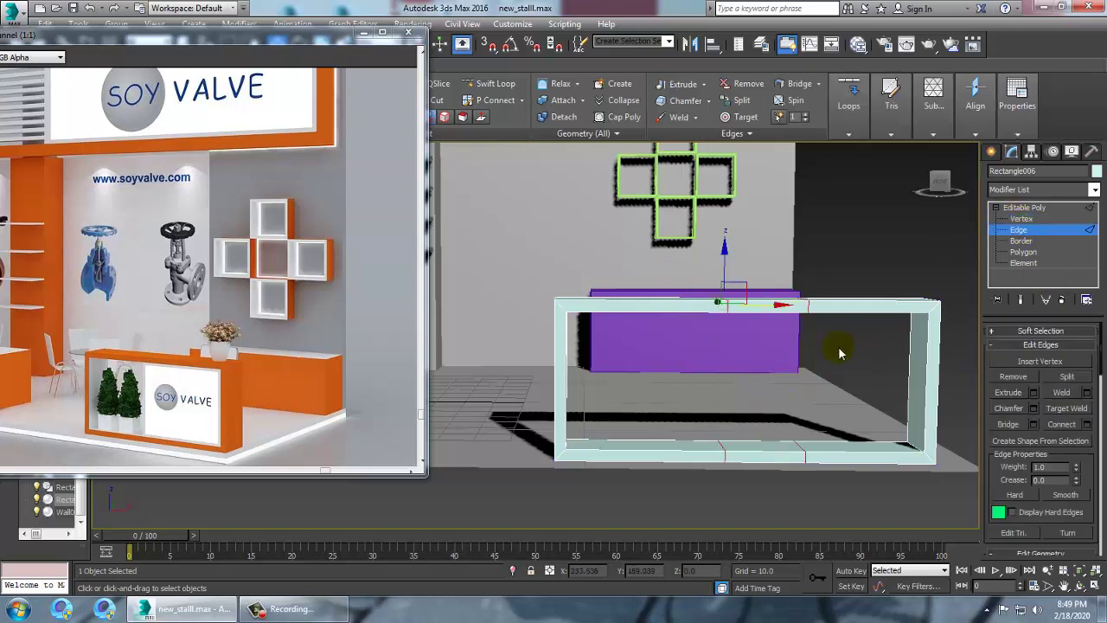
left_click_drag(725, 323, 807, 307)
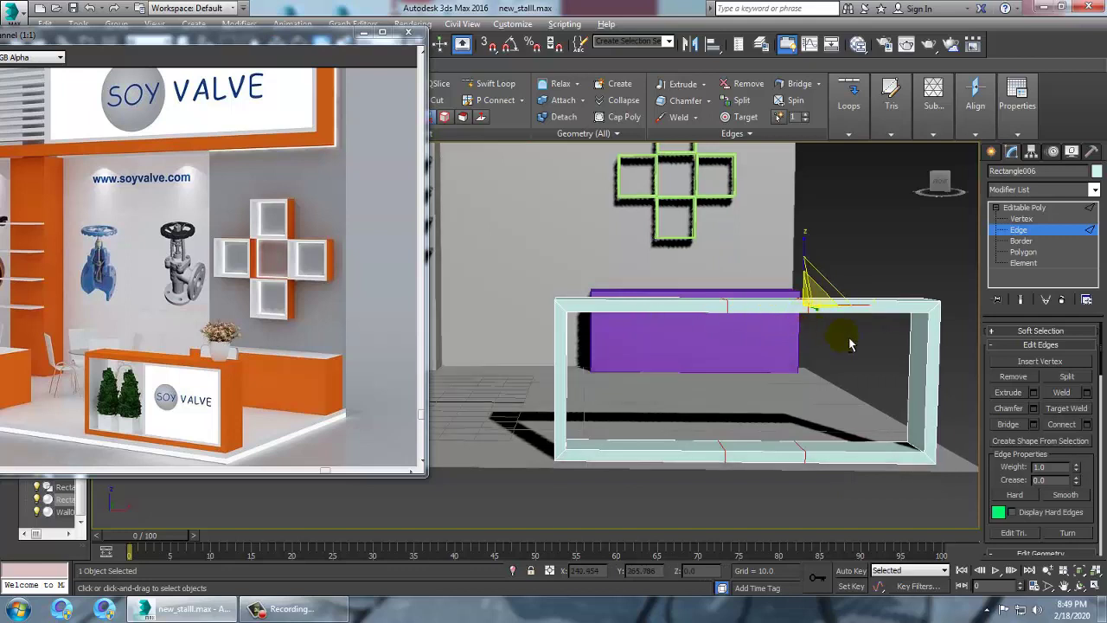
middle_click_drag(804, 297, 828, 334, "alt")
key("1")
left_click_drag(789, 266, 836, 477)
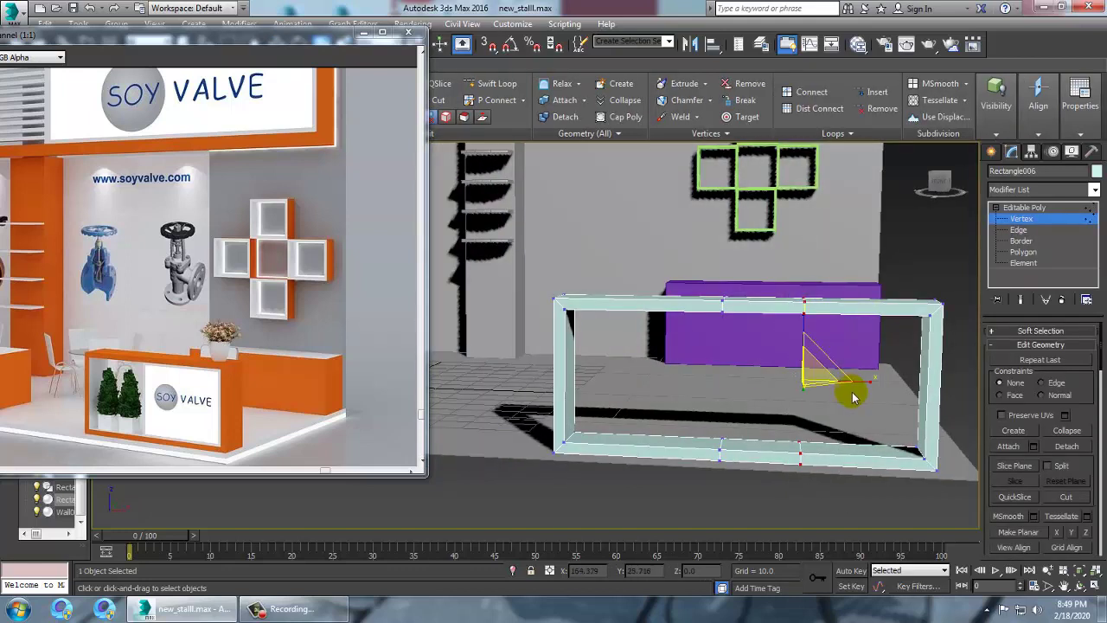
key("w")
left_click_drag(816, 384, 816, 383)
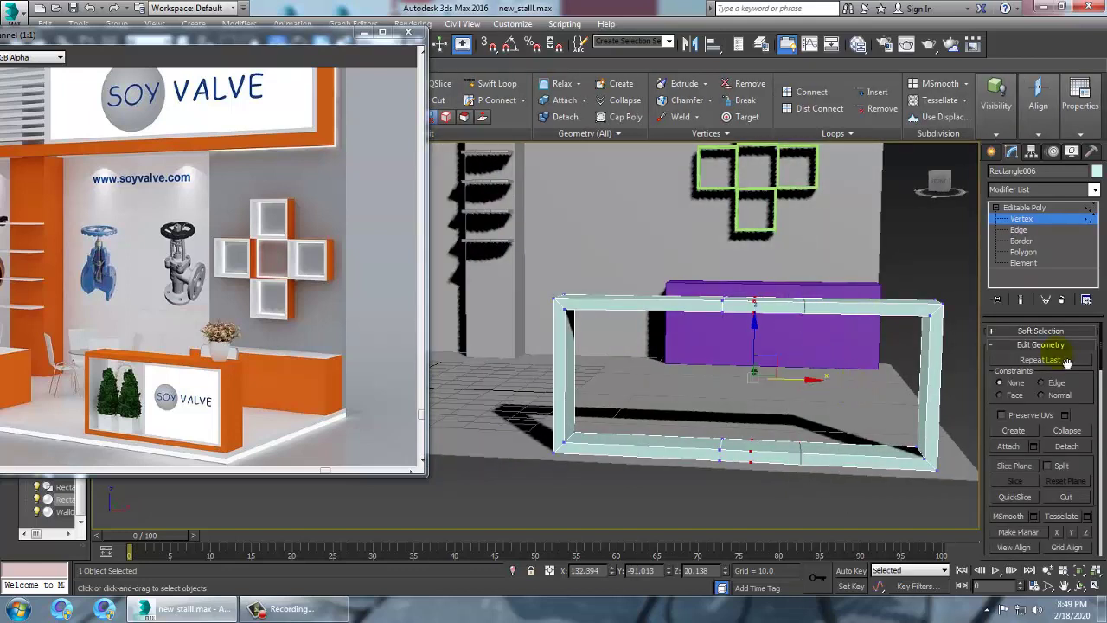
Bridge the facing inner polygons of the narrow upper and lower strips to form a vertical divider.
left_click(1033, 251)
middle_click_drag(761, 381, 891, 385, "alt")
left_click(731, 442)
left_click(1025, 409)
Bridge the divider's side polygon to the frame's right inner side to fill the right-hand opening.
left_click(746, 390)
left_click(868, 367)
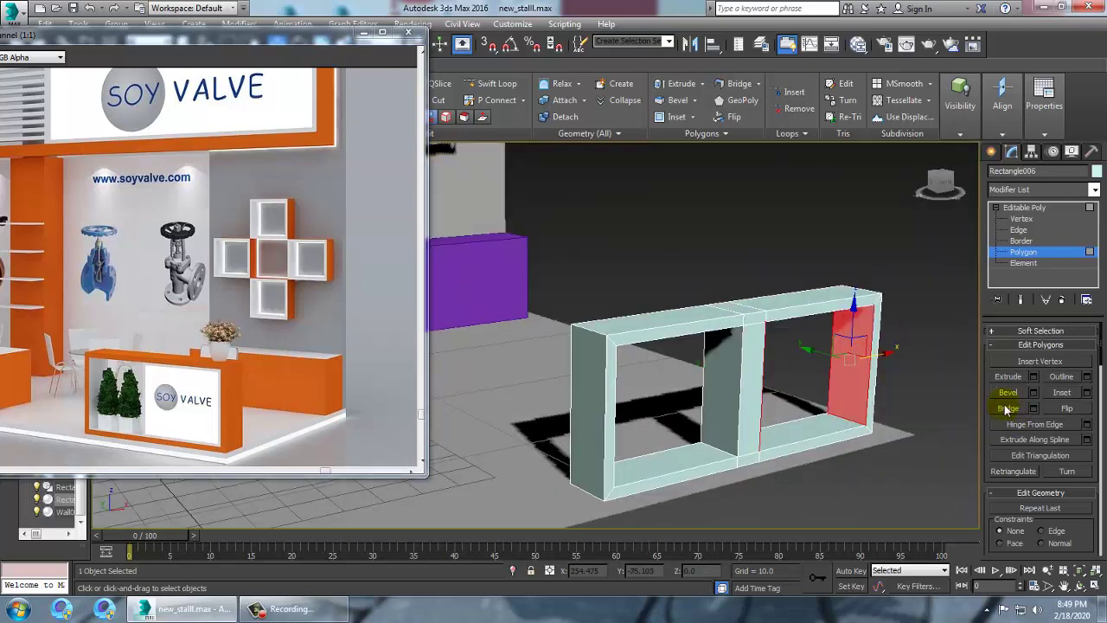
left_click(1006, 411)
middle_click_drag(812, 415, 709, 411, "alt")
middle_click_drag(824, 409, 879, 374)
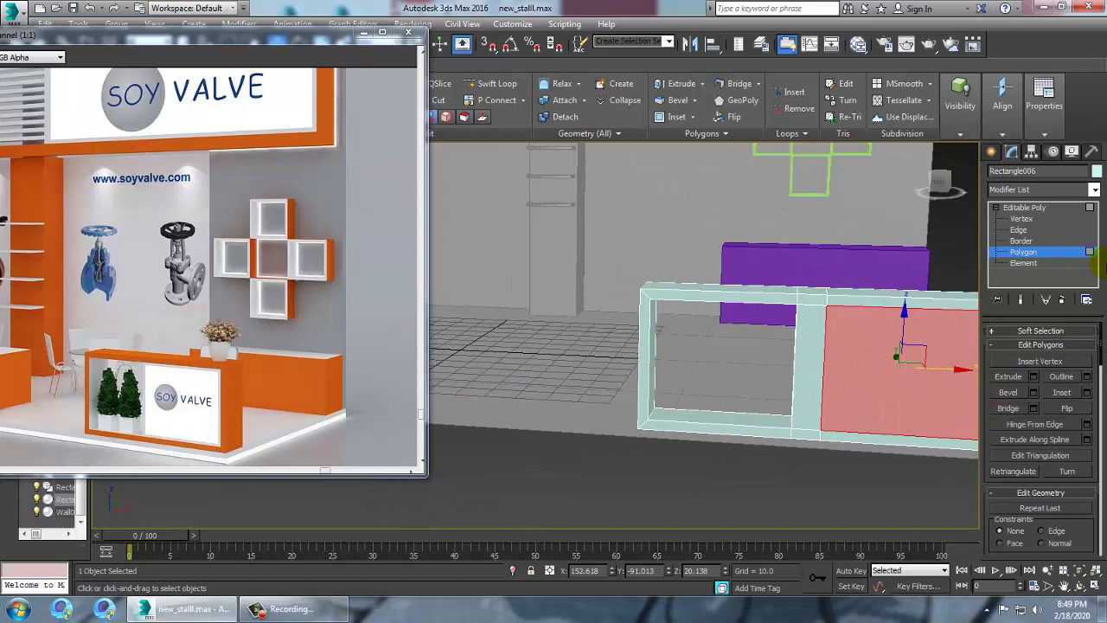
Select all the stall objects, give them a single light gray object color, and clear the selection.
left_click(993, 153)
key("ctrl+a")
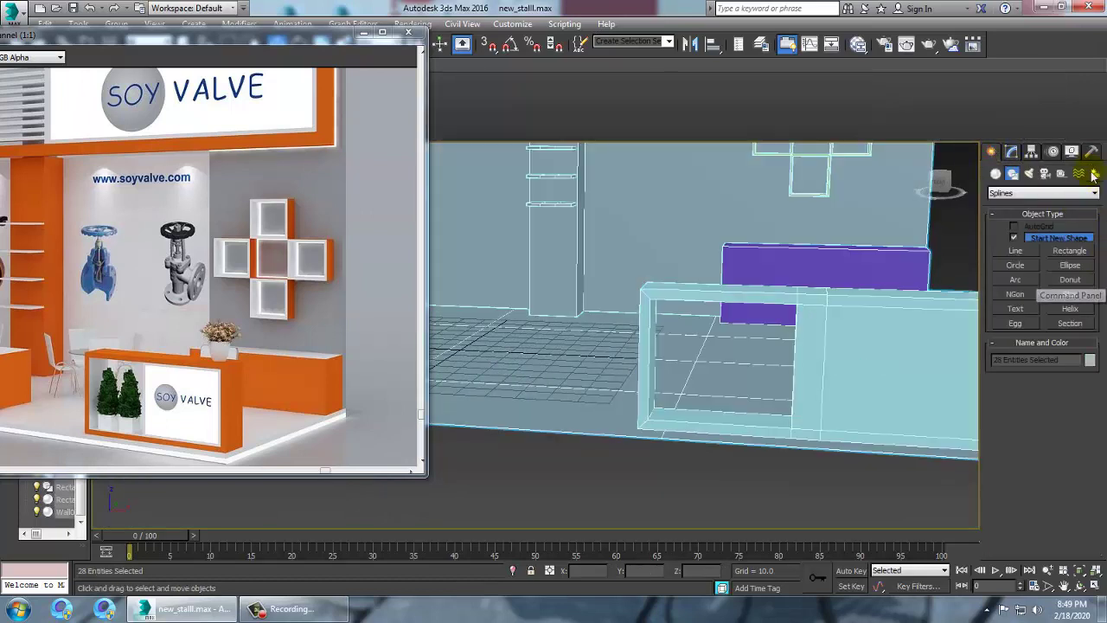
left_click(1091, 360)
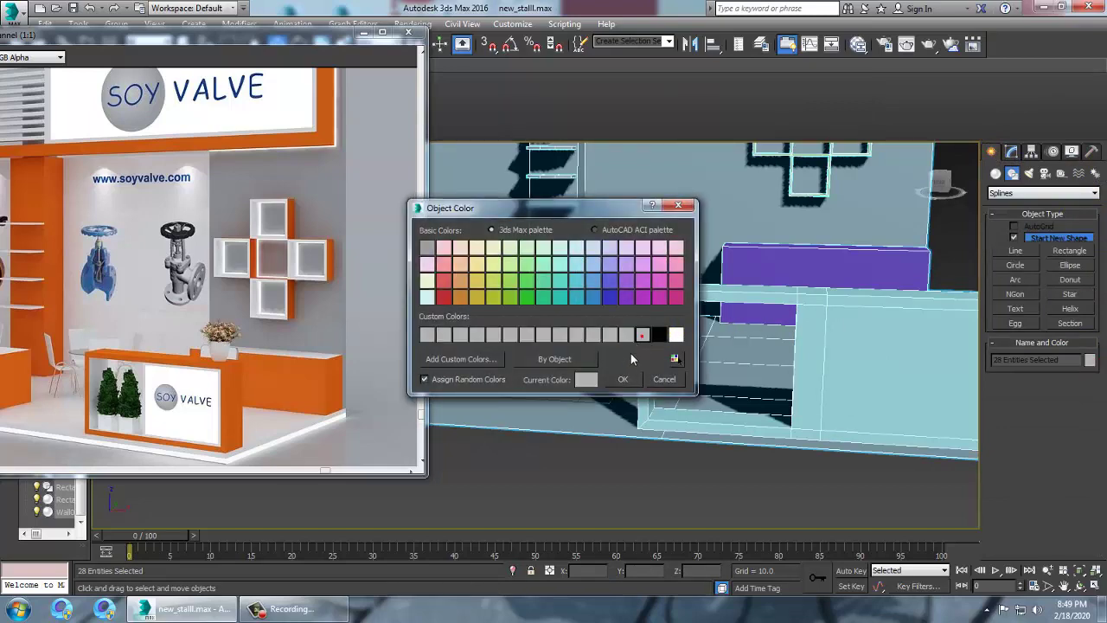
left_click(625, 379)
left_click(695, 495)
Inspect the whole stall in perspective and compare it with the reference render, revealing the render's left counter.
scroll(704, 446, "down", 5)
middle_click_drag(853, 457, 885, 431, "alt")
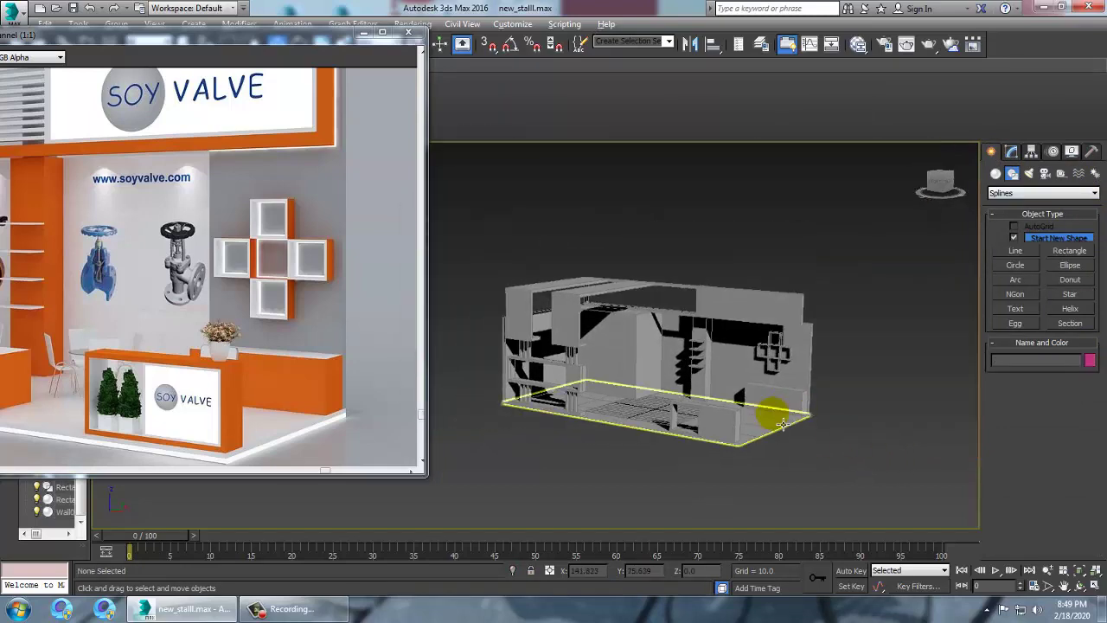
middle_click_drag(783, 424, 871, 401)
scroll(781, 439, "up", 4)
middle_click_drag(870, 401, 882, 419)
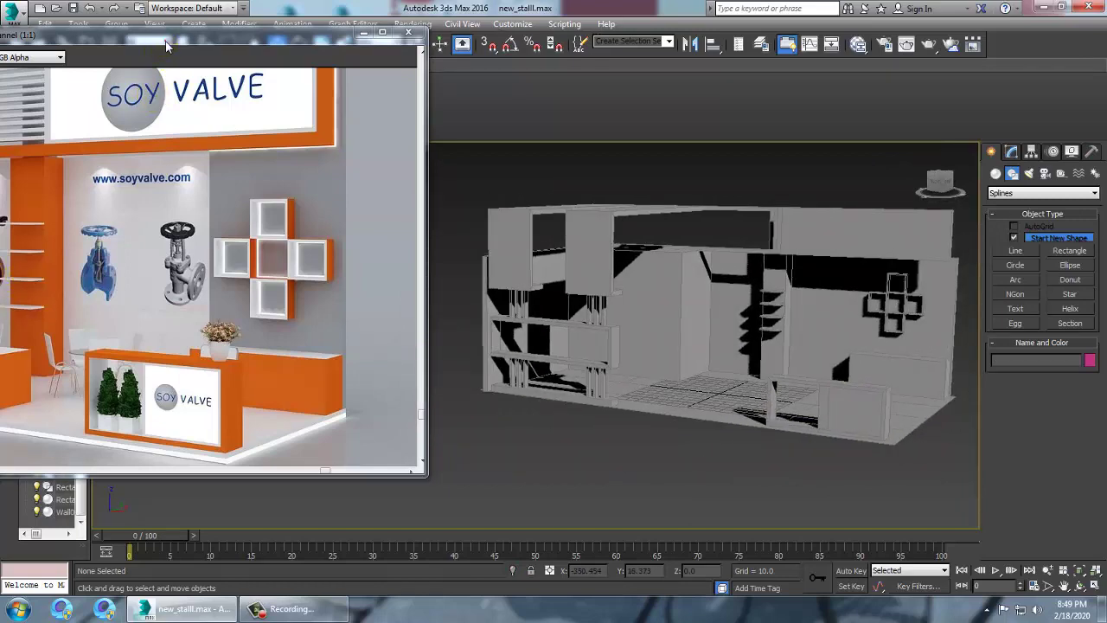
left_click_drag(166, 41, 317, 20)
middle_click_drag(825, 329, 851, 391, "alt")
scroll(851, 391, "up", 3)
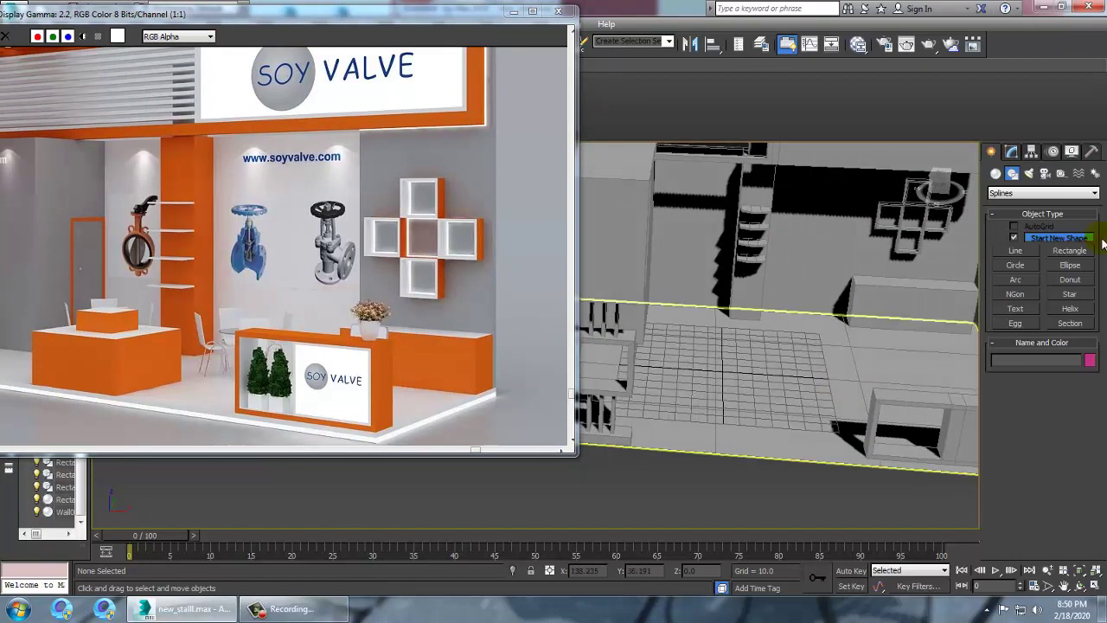
In the top view, create a box on the floor between the shelf unit and the front counter for the stepped counter's base.
left_click(996, 173)
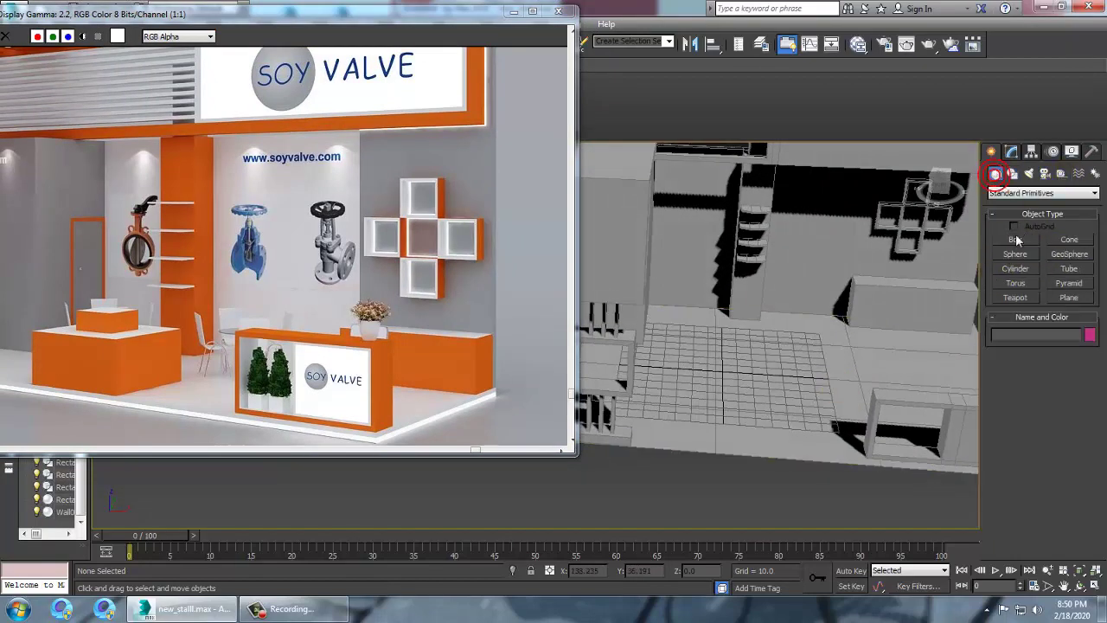
left_click(1016, 239)
key("alt+w")
left_click_drag(467, 12, 379, 34)
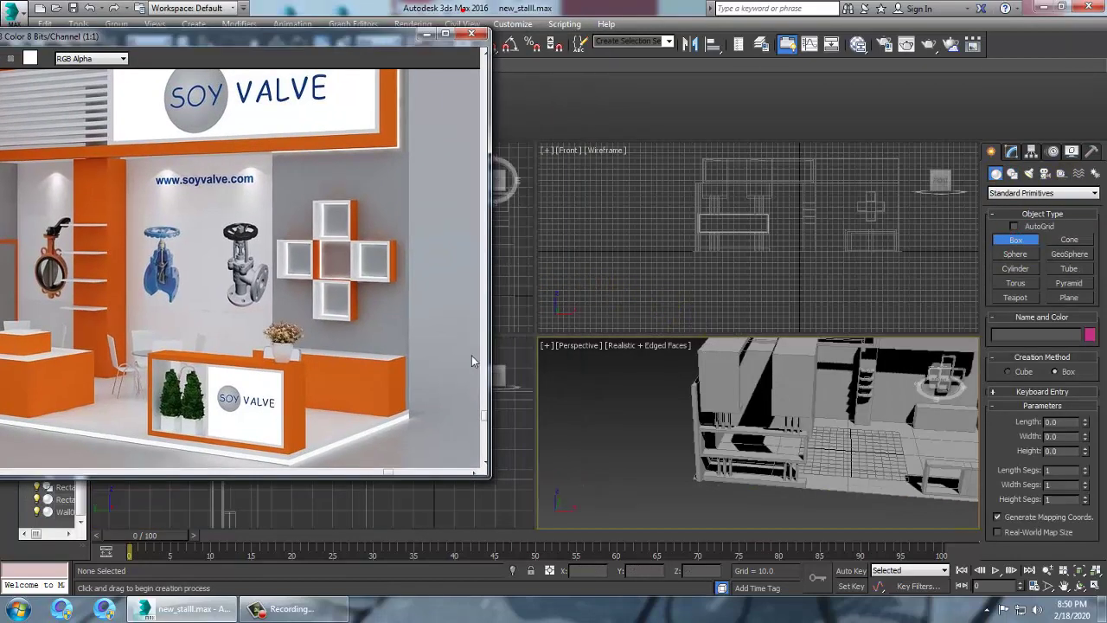
key("alt+w")
middle_click_drag(766, 297, 737, 306)
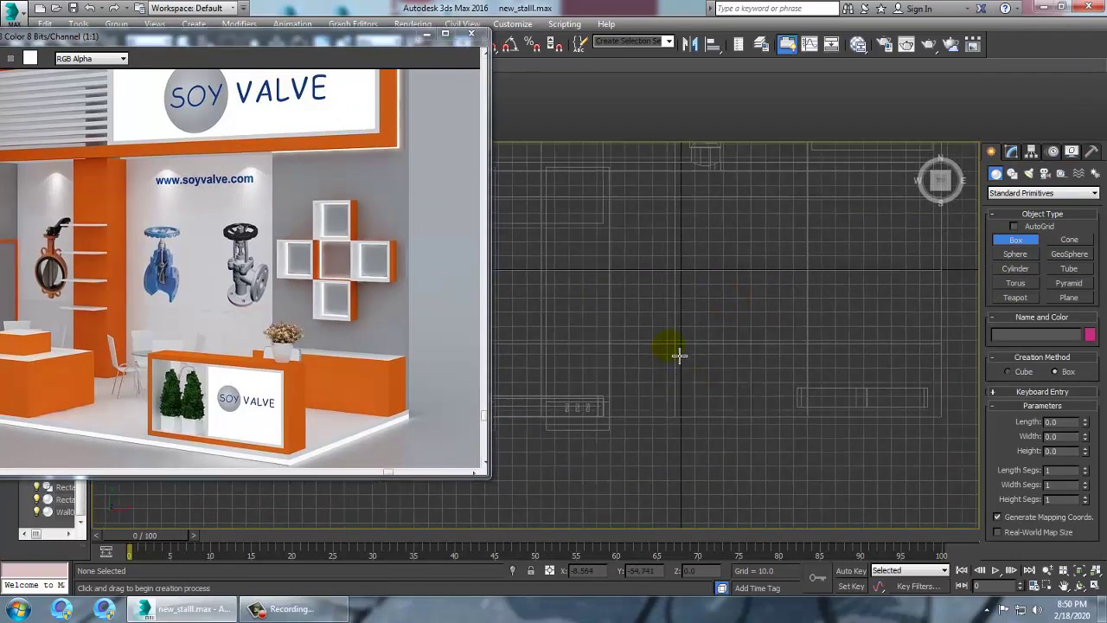
middle_click_drag(677, 323, 695, 366)
left_click_drag(680, 296, 795, 394)
left_click(796, 389)
right_click(839, 418)
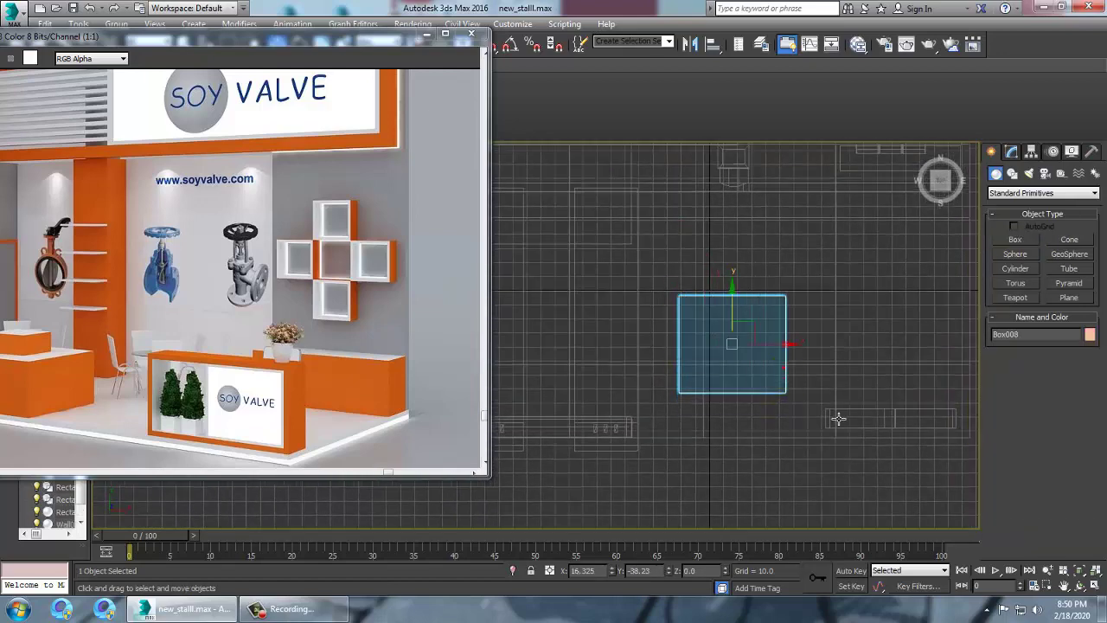
In the perspective view, scale the counter's base box to 125 percent of its height.
key("alt+w")
left_click(867, 439)
key("alt+w")
mouse_move(800, 400)
middle_mouse_down("alt")
mouse_move(791, 425)
mouse_move(796, 400)
middle_mouse_up("alt")
key("r")
key("r")
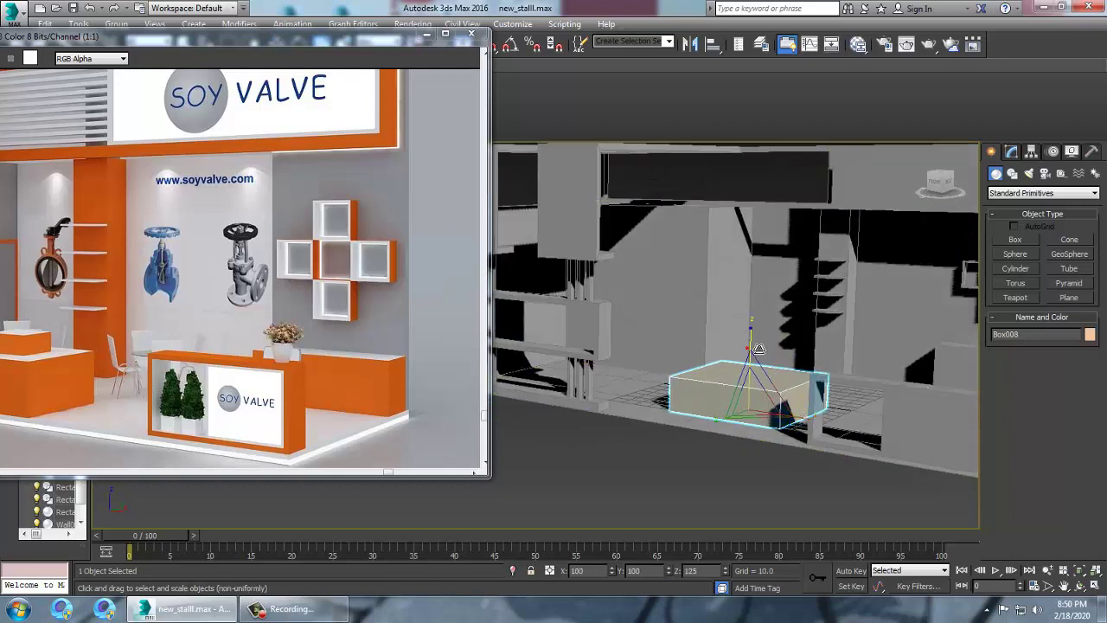
Copy the base box straight up onto itself, scaling the copy to about 67 percent in plan and 62 percent in height.
key("w")
left_click_drag(750, 371, 773, 340, "shift")
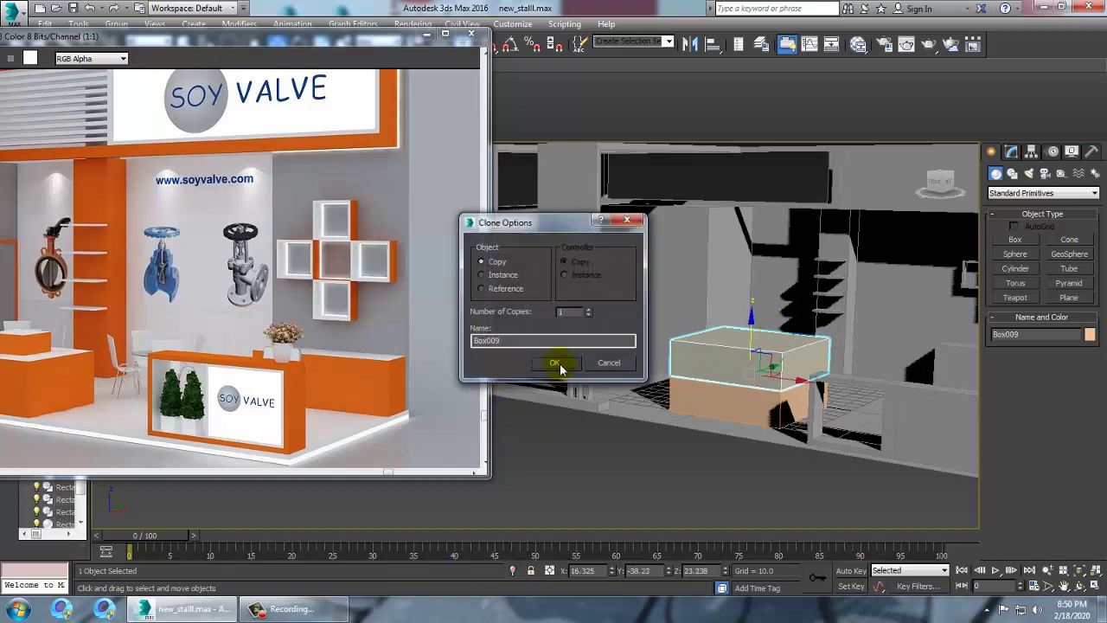
left_click(559, 366)
key("r")
key("r")
left_click_drag(779, 379, 789, 411)
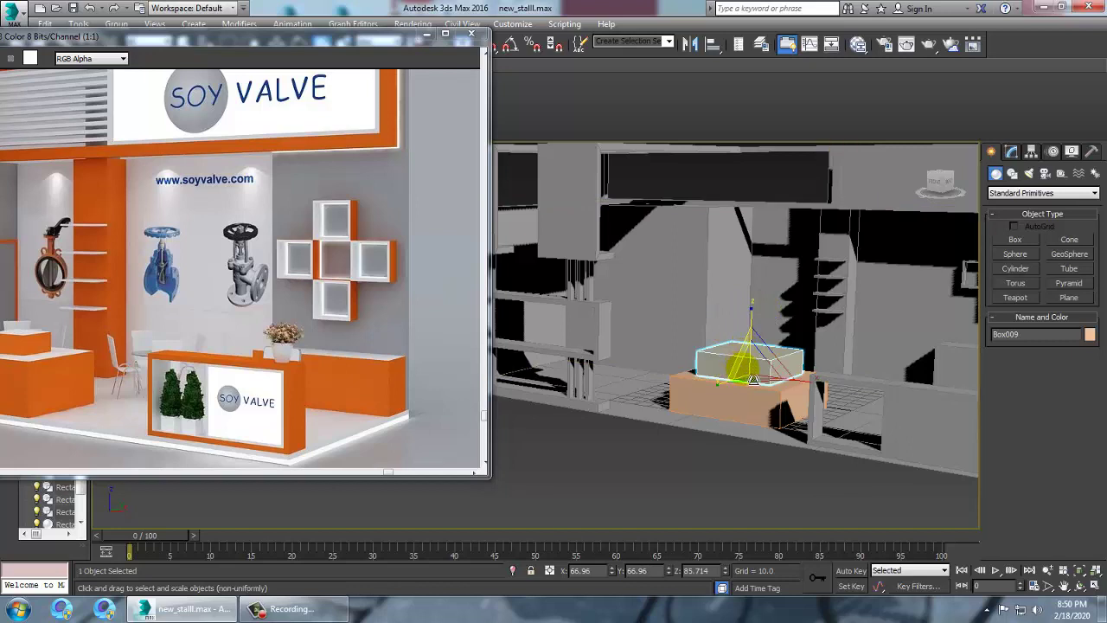
left_click_drag(752, 357, 767, 387)
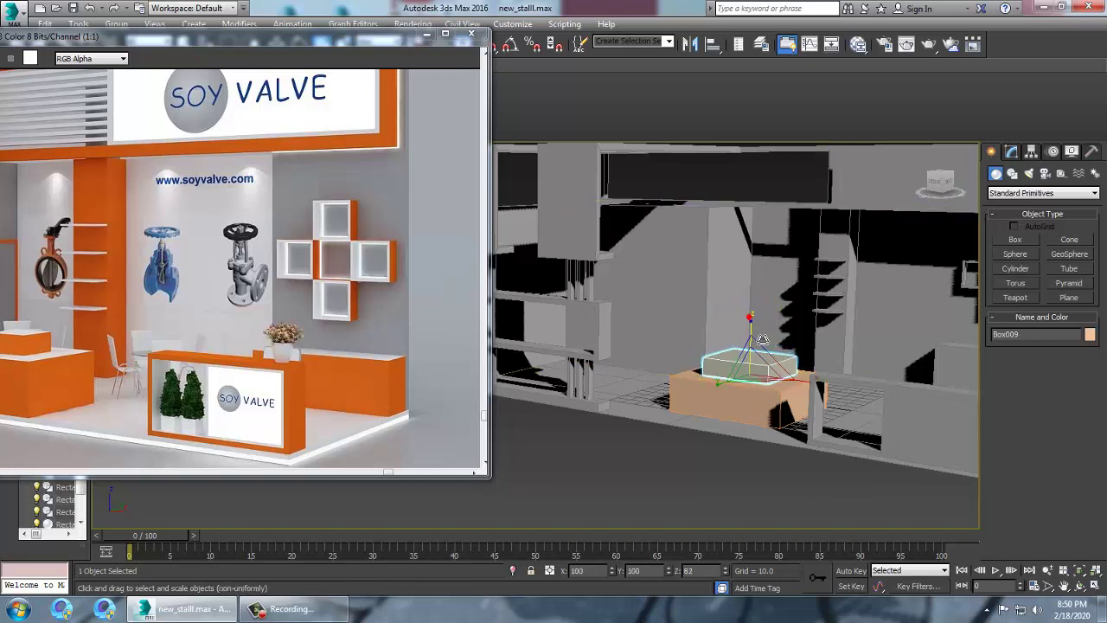
key("w")
key("ctrl+v")
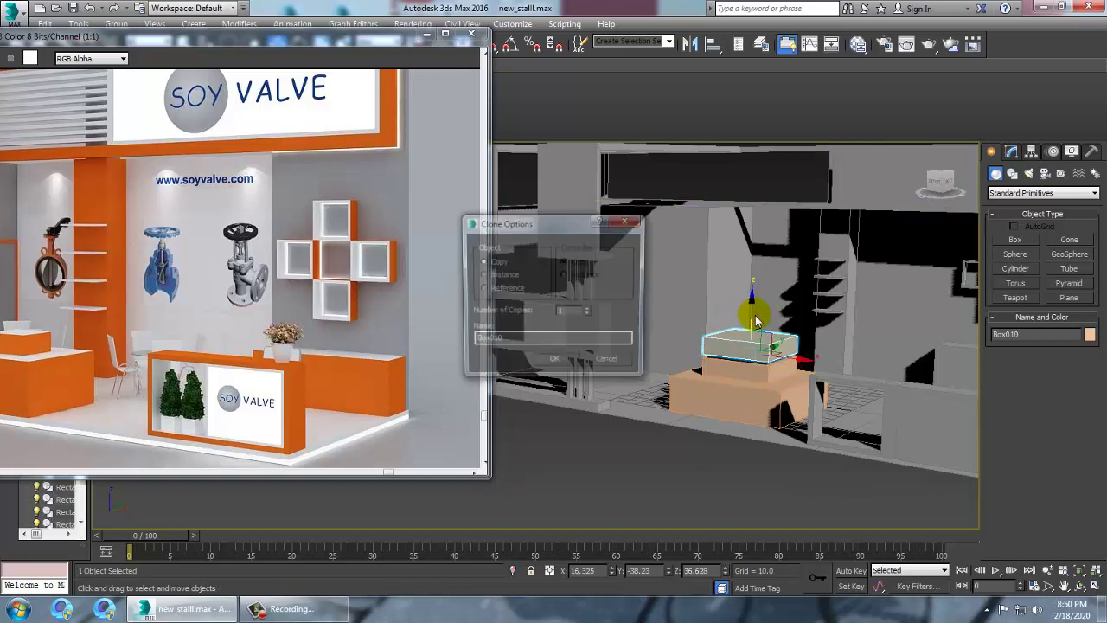
left_click(620, 365)
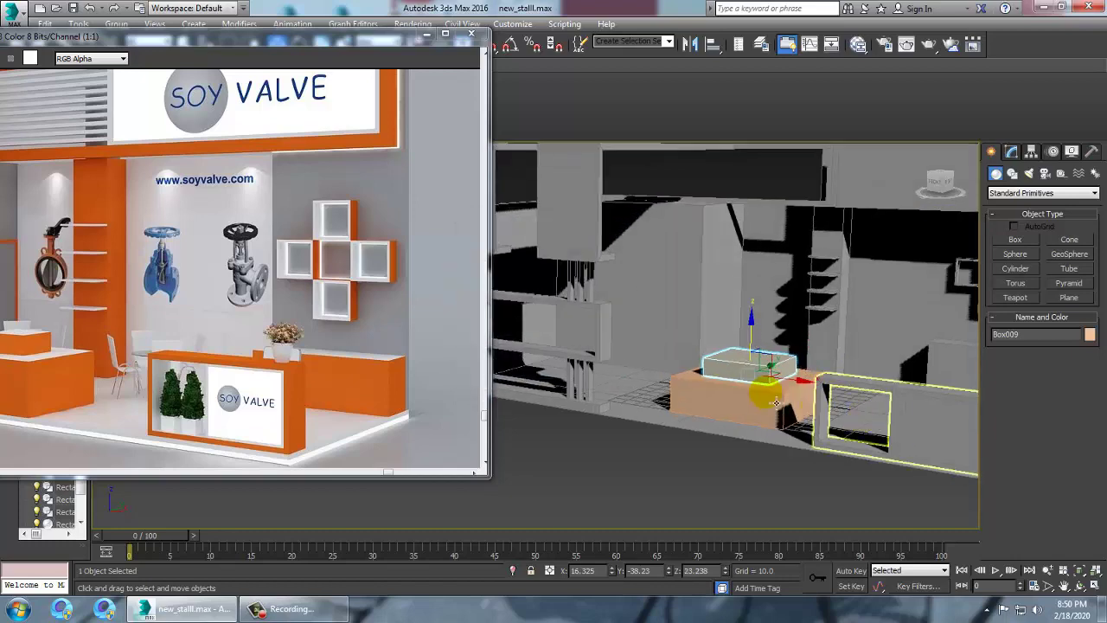
Show the whole stall in the reference render, select both counter boxes together, scale them down and lower them toward the floor.
mouse_move(805, 433)
middle_mouse_down("alt")
mouse_move(798, 453)
mouse_move(811, 408)
mouse_move(867, 404)
middle_mouse_up("alt")
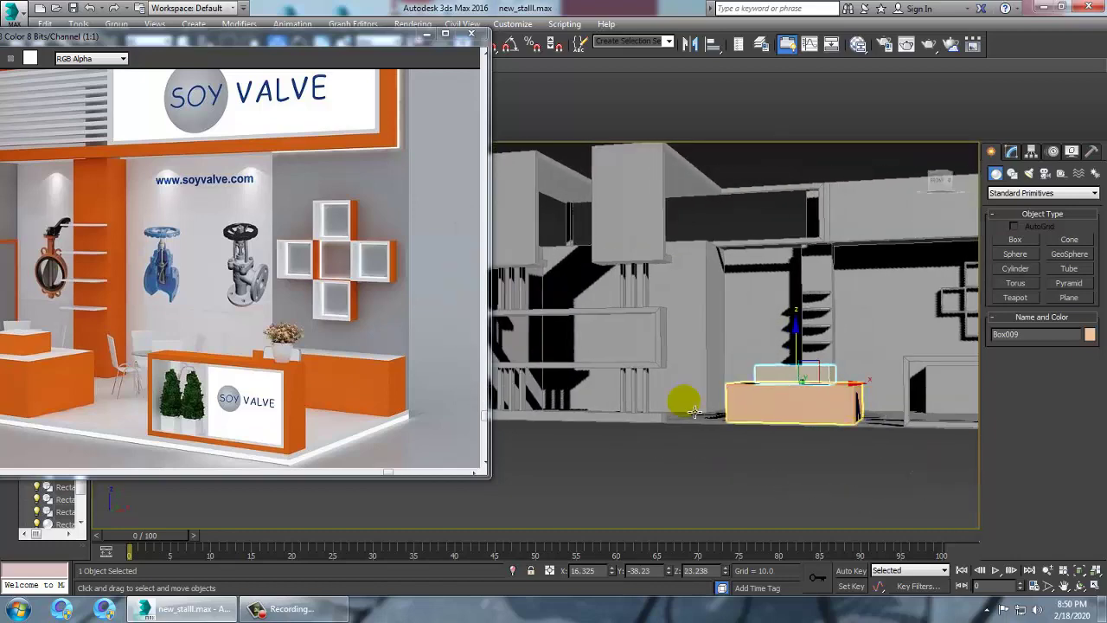
left_click_drag(325, 43, 453, 51)
scroll(194, 372, "down", 2)
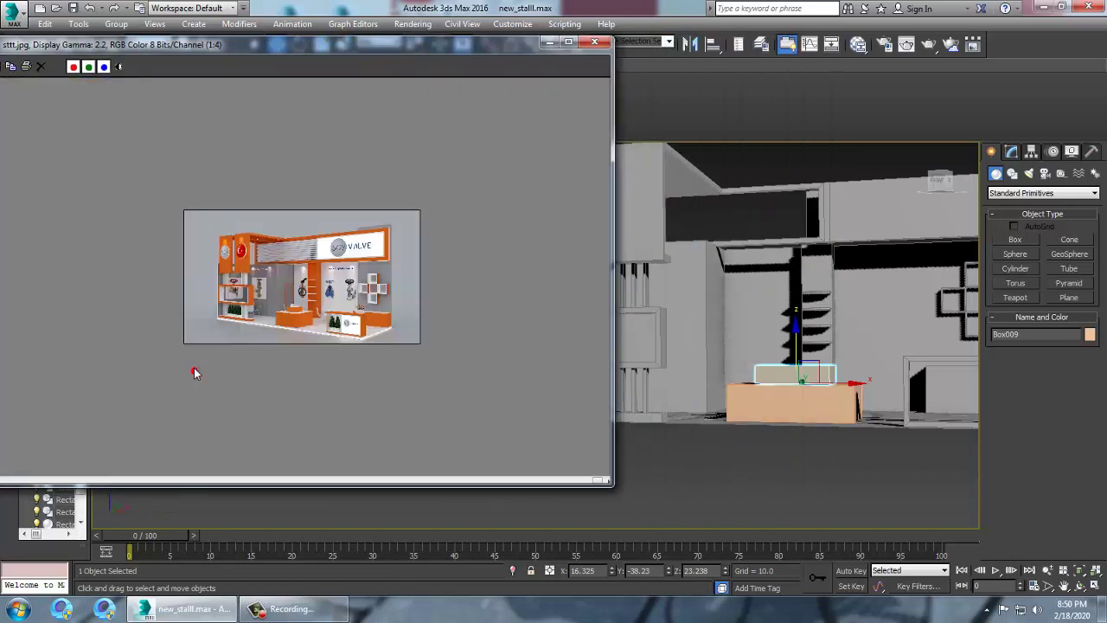
scroll(309, 338, "up", 1)
middle_click_drag(868, 426, 818, 450, "alt")
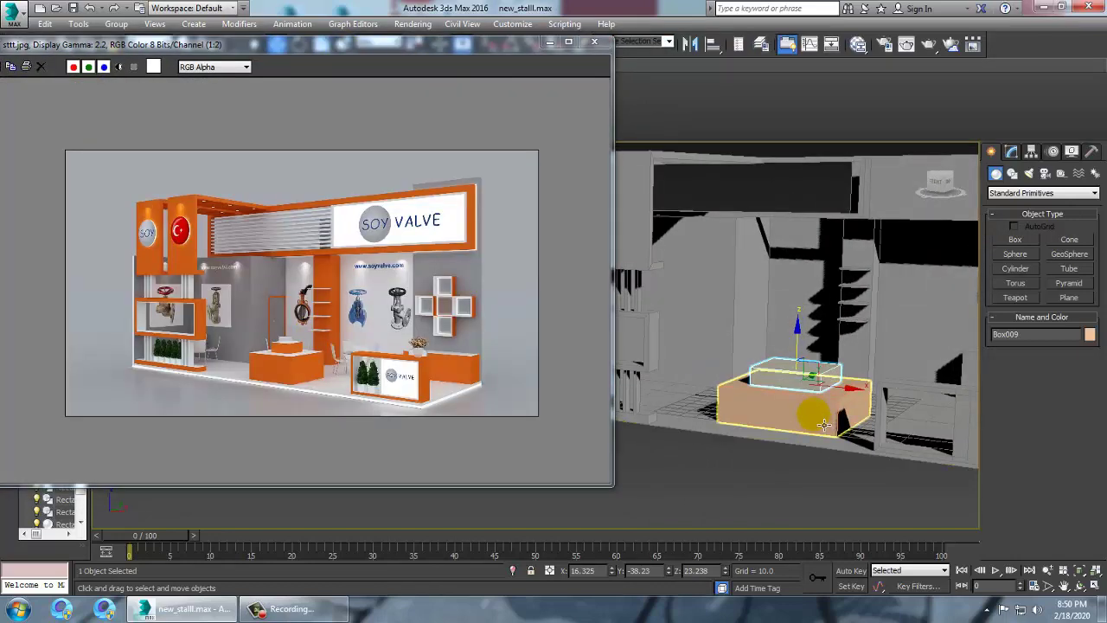
left_click(827, 423, "ctrl")
key("r")
left_click_drag(807, 397, 810, 417)
key("w")
left_click_drag(803, 354, 806, 373)
Select only the counter's lower box and scale its height to 117 percent.
middle_click_drag(875, 417, 857, 435, "alt")
scroll(855, 432, "up", 3)
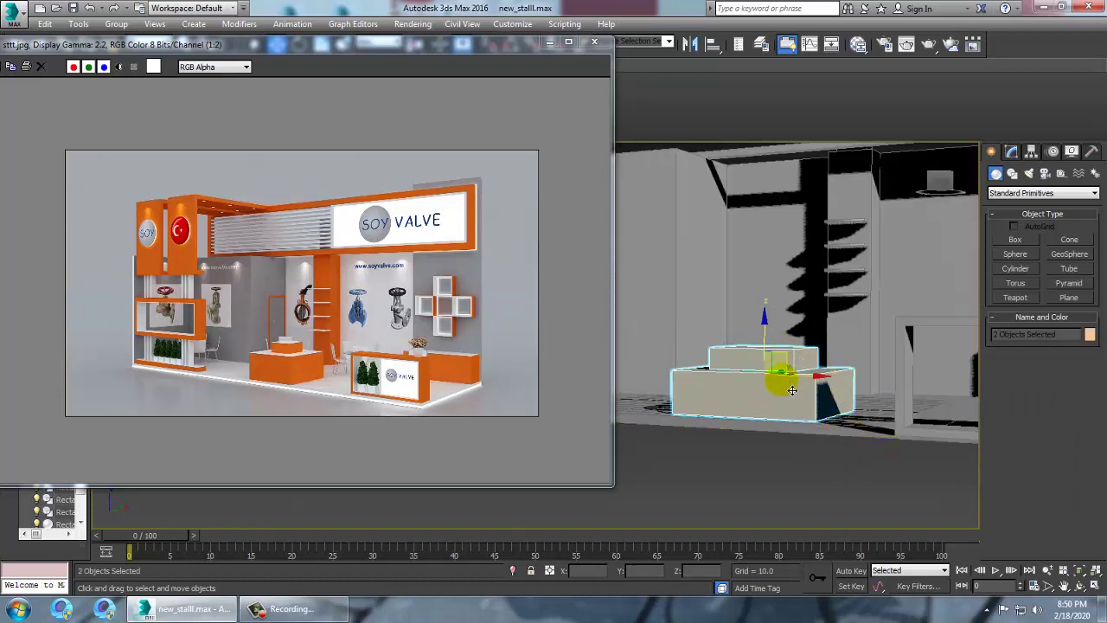
left_click(791, 393)
key("r")
left_click_drag(773, 365, 765, 342)
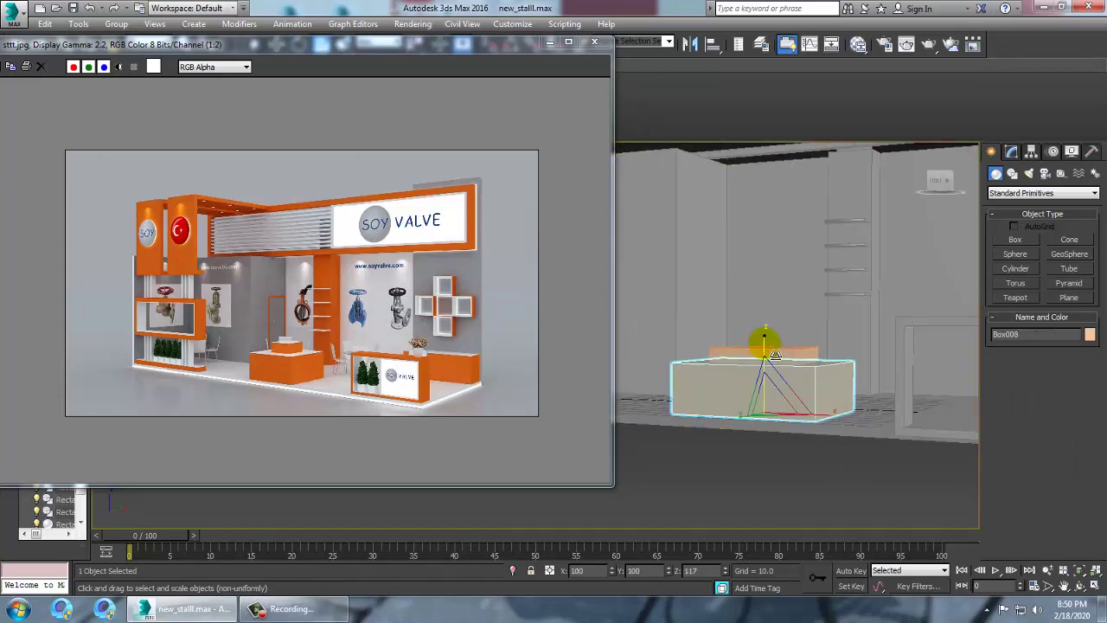
Raise the counter's upper box to rest on the base box, at a Z position of about 20.
left_click(799, 356)
middle_click_drag(784, 350, 774, 354, "alt")
key("w")
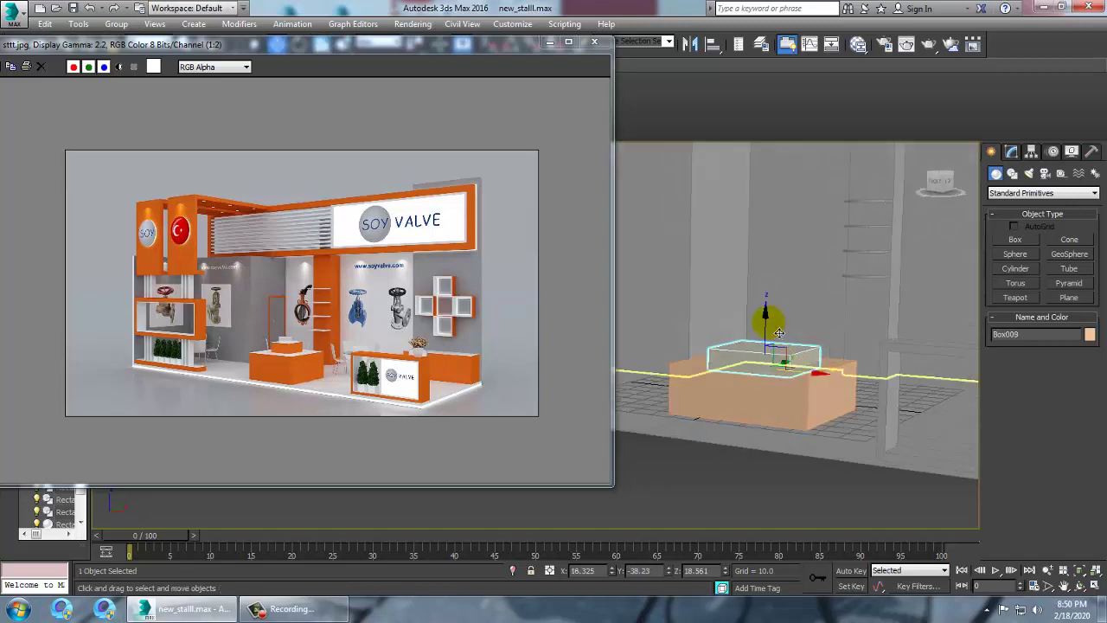
left_click_drag(768, 333, 771, 326)
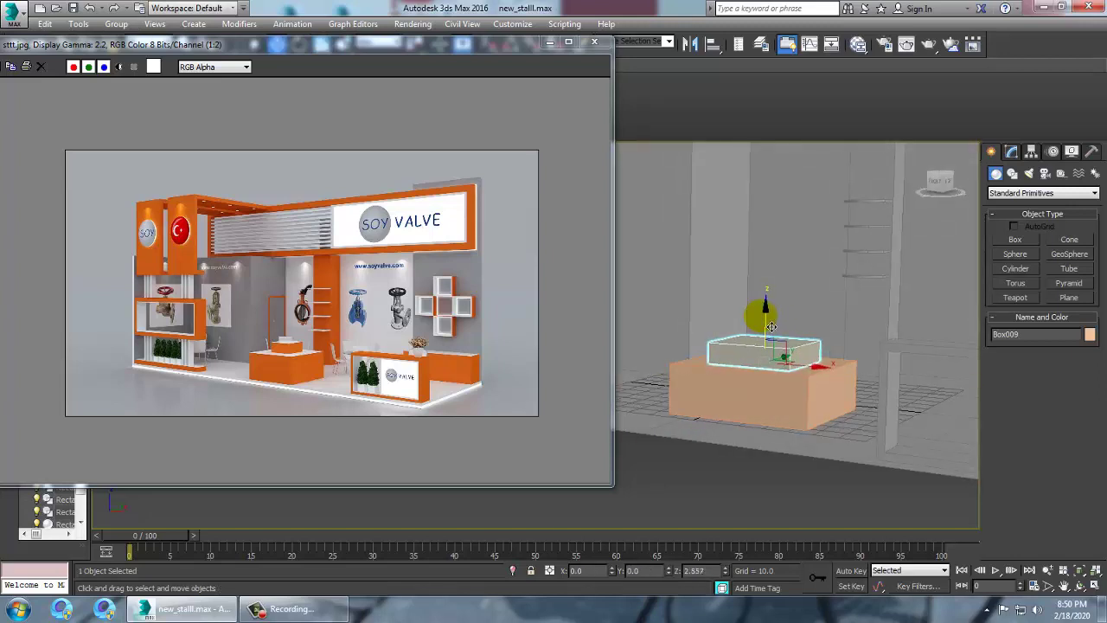
middle_click_drag(853, 433, 909, 386, "alt")
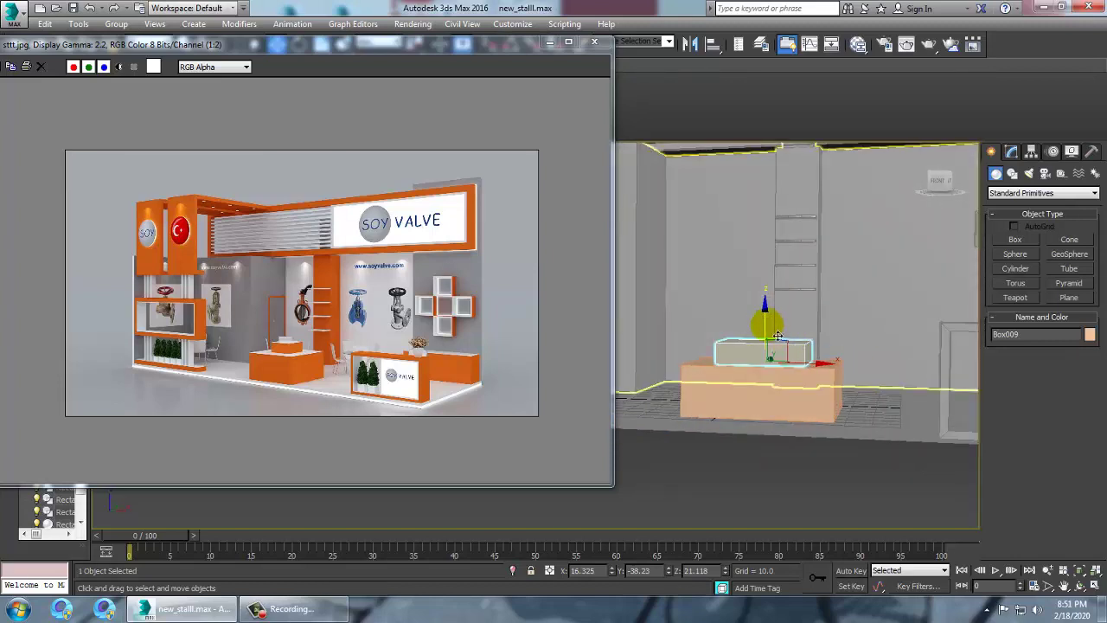
left_click_drag(777, 337, 776, 346)
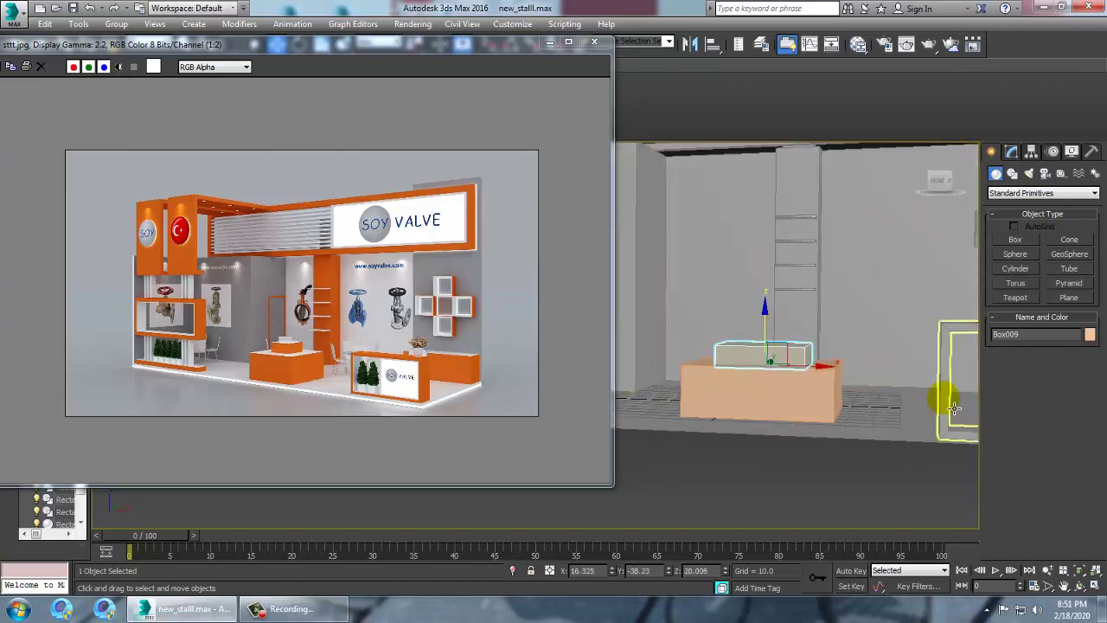
Select every object, apply one gray object color to the whole stall, and clear the selection.
key("ctrl+a")
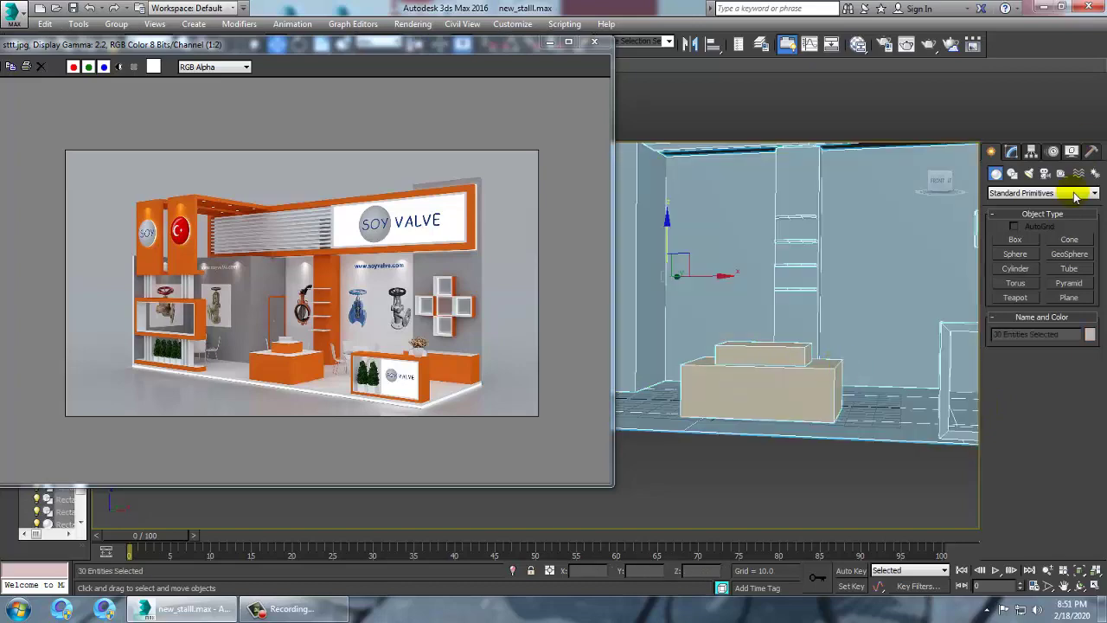
left_click(1089, 334)
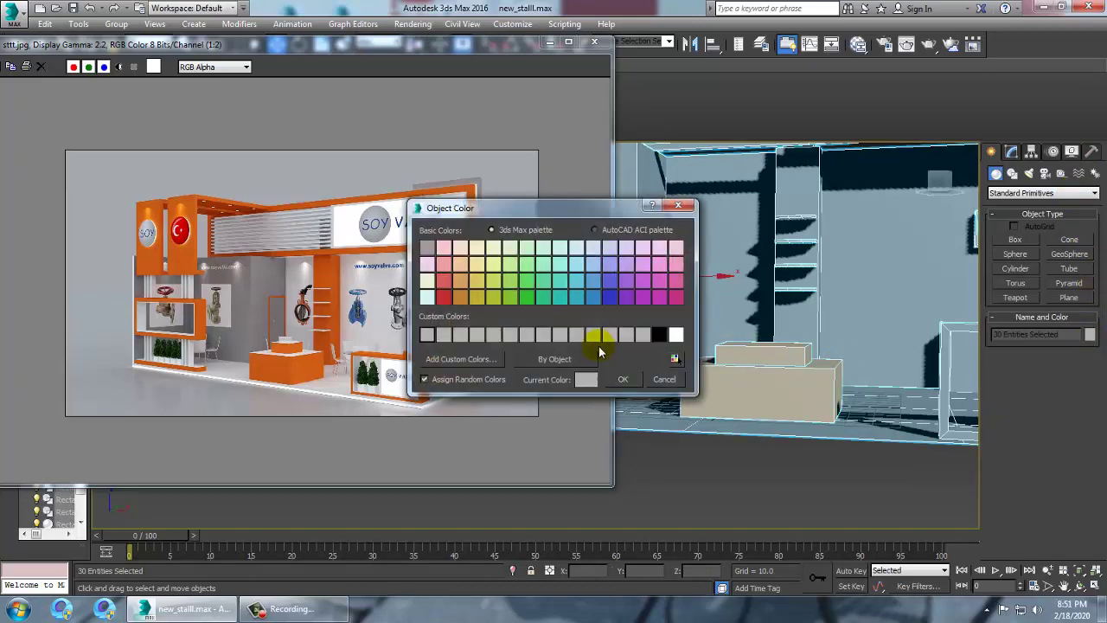
left_click(625, 380)
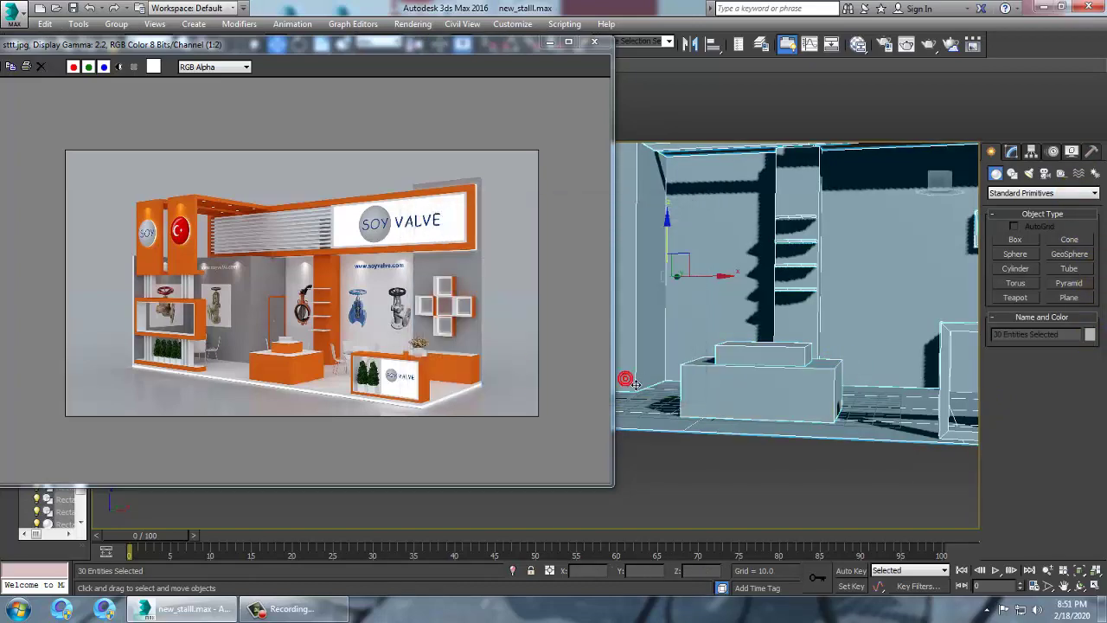
scroll(666, 381, "up", 6)
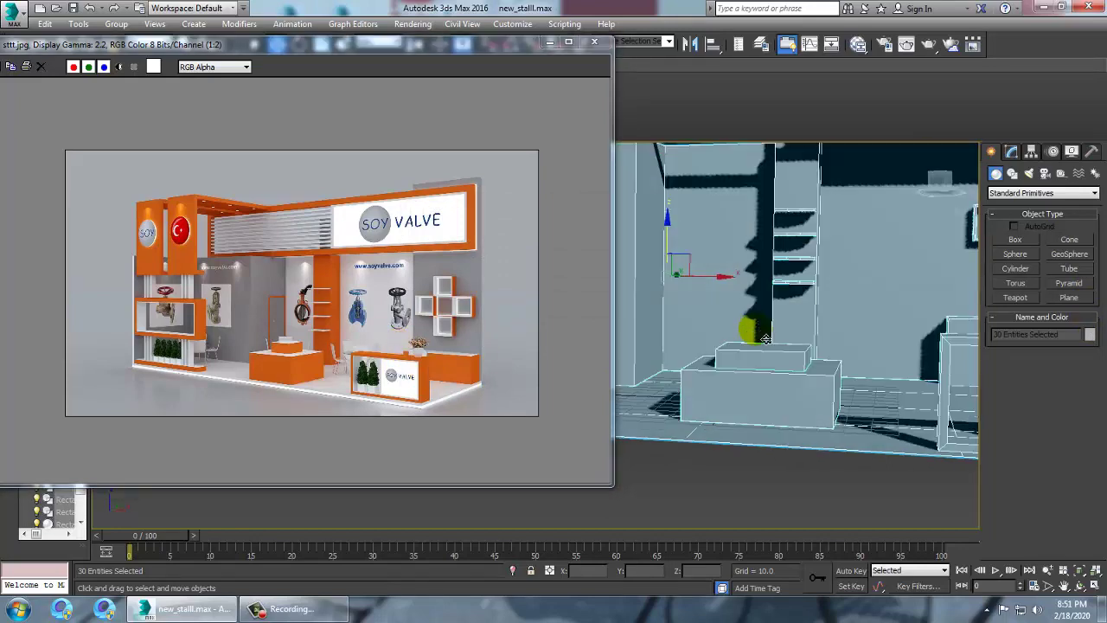
scroll(179, 360, "up", 2)
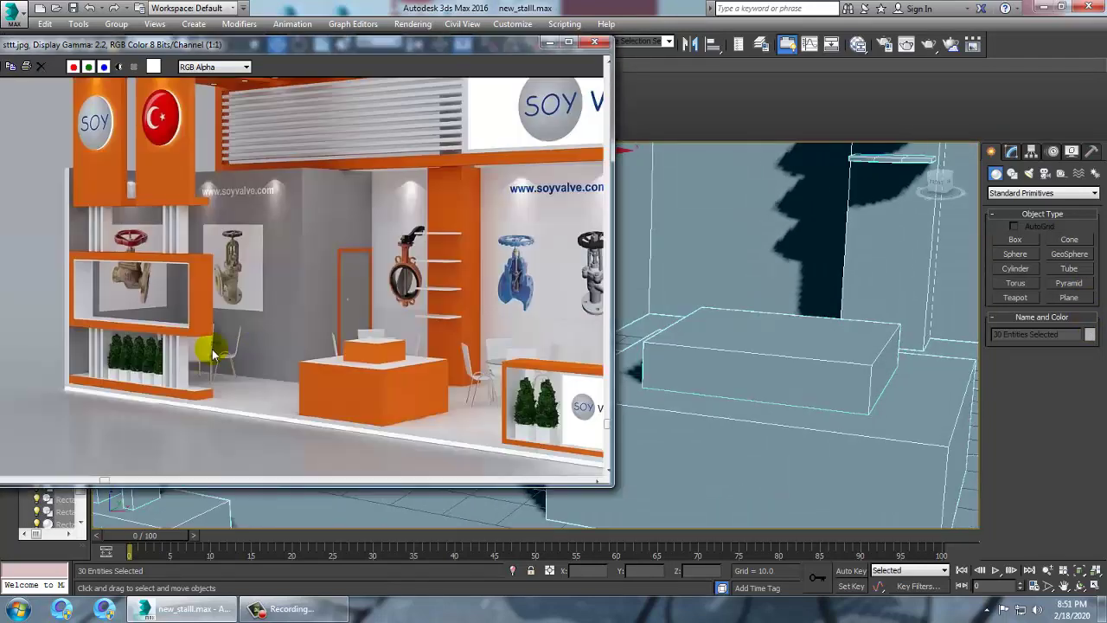
scroll(788, 361, "down", 8)
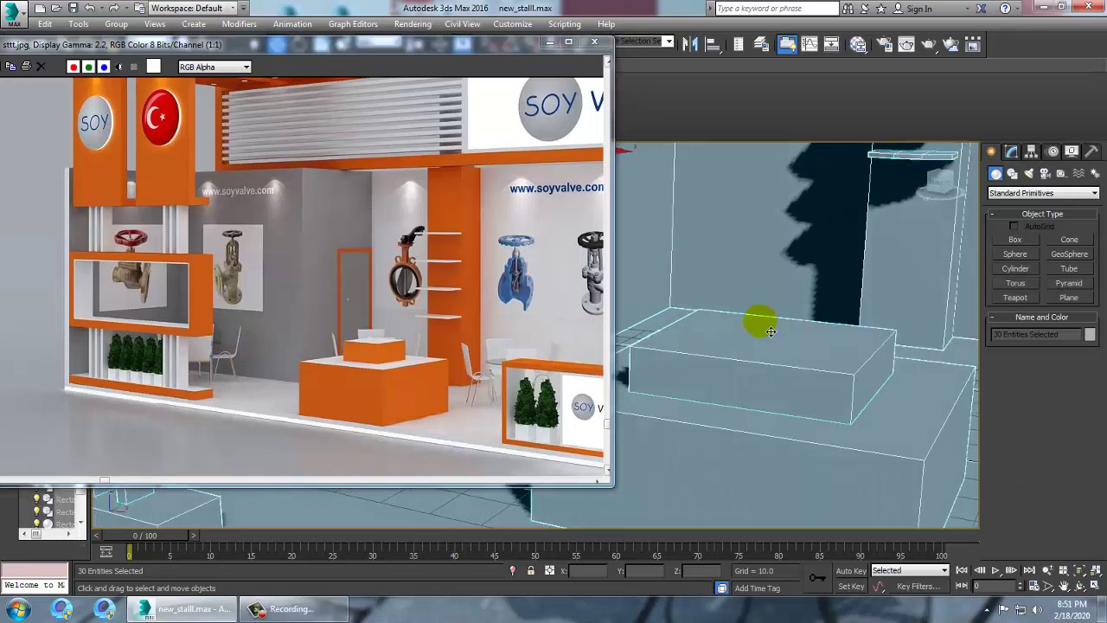
left_click(849, 181)
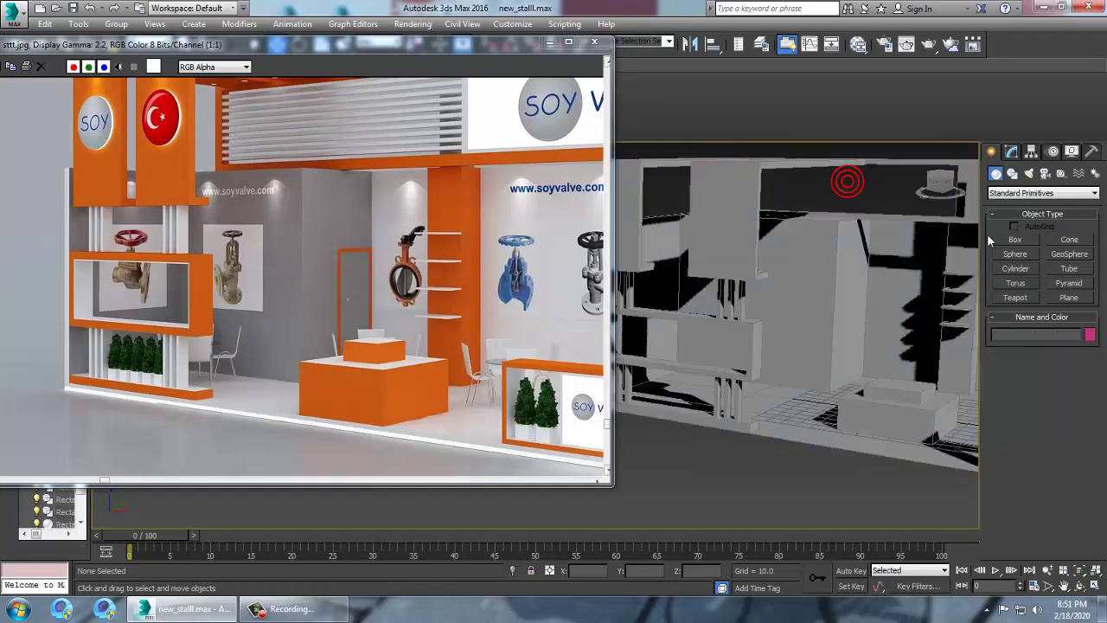
With AutoGrid on, create a thin box about 50 by 47 on the rear wall behind the shelf unit for a poster panel.
left_click(1016, 240)
scroll(886, 371, "up", 3)
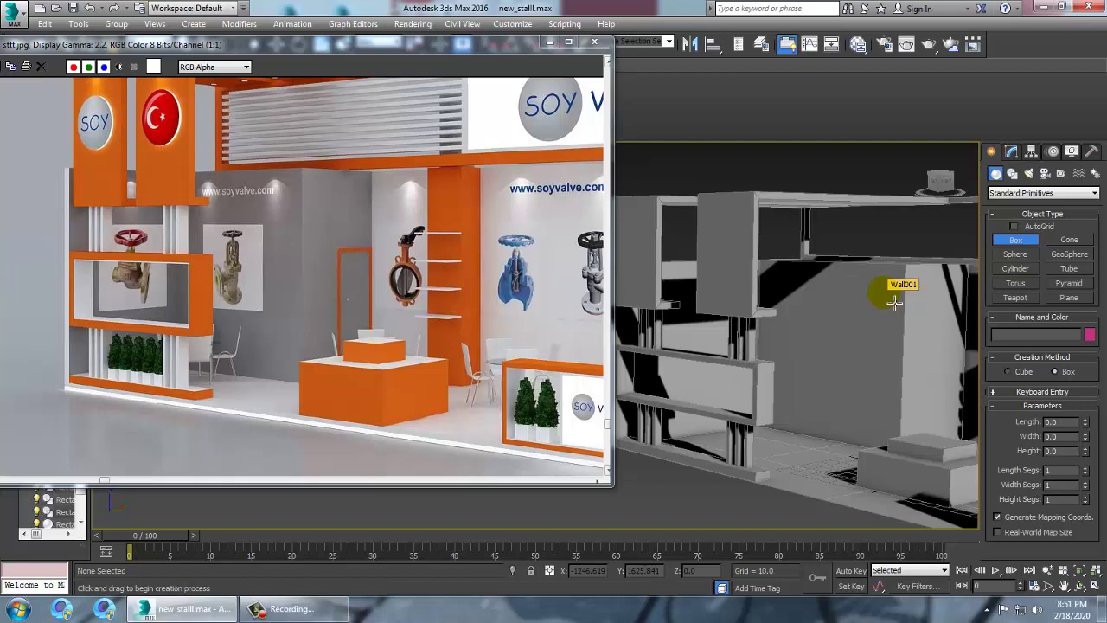
left_click(1012, 232)
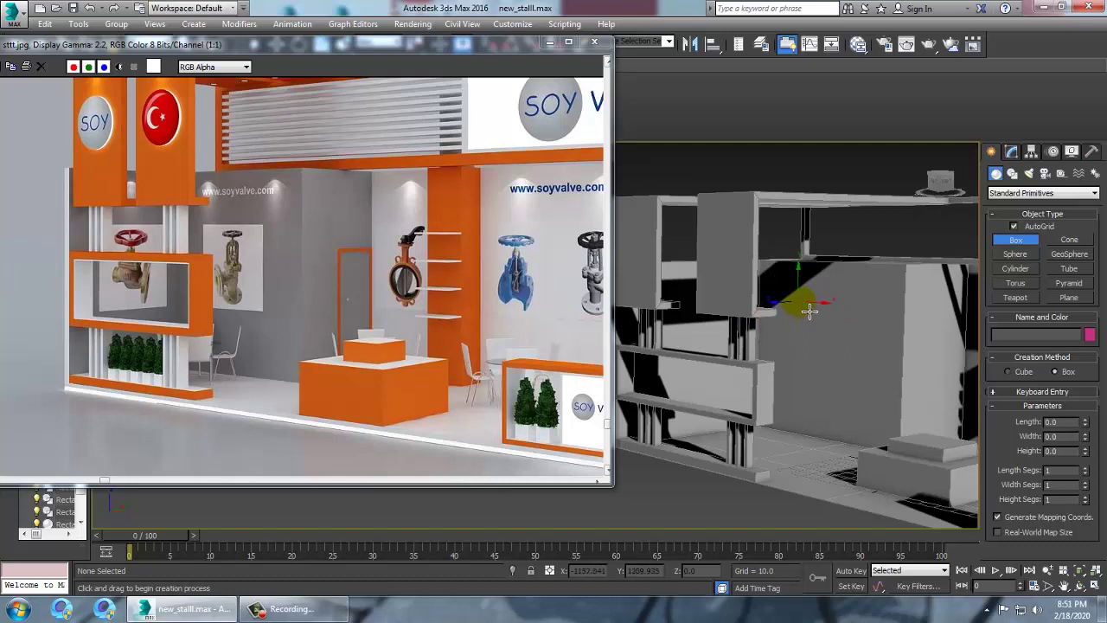
left_click_drag(804, 305, 865, 386)
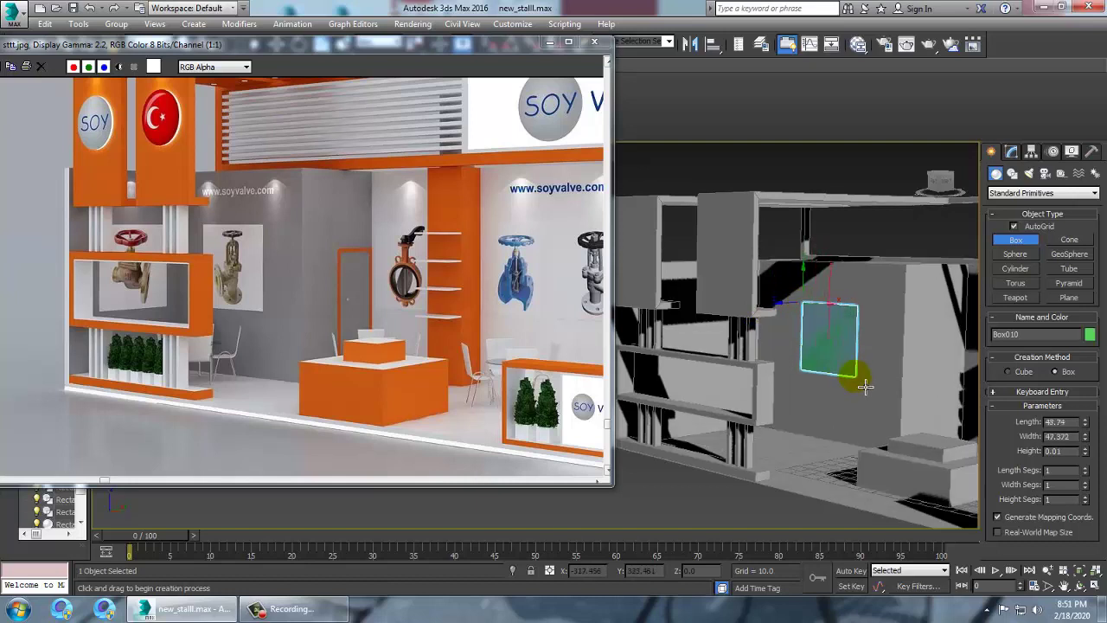
left_click(860, 372)
Reposition the poster panel along the rear wall, to about X -109 and Y 54.
key("w")
key("z")
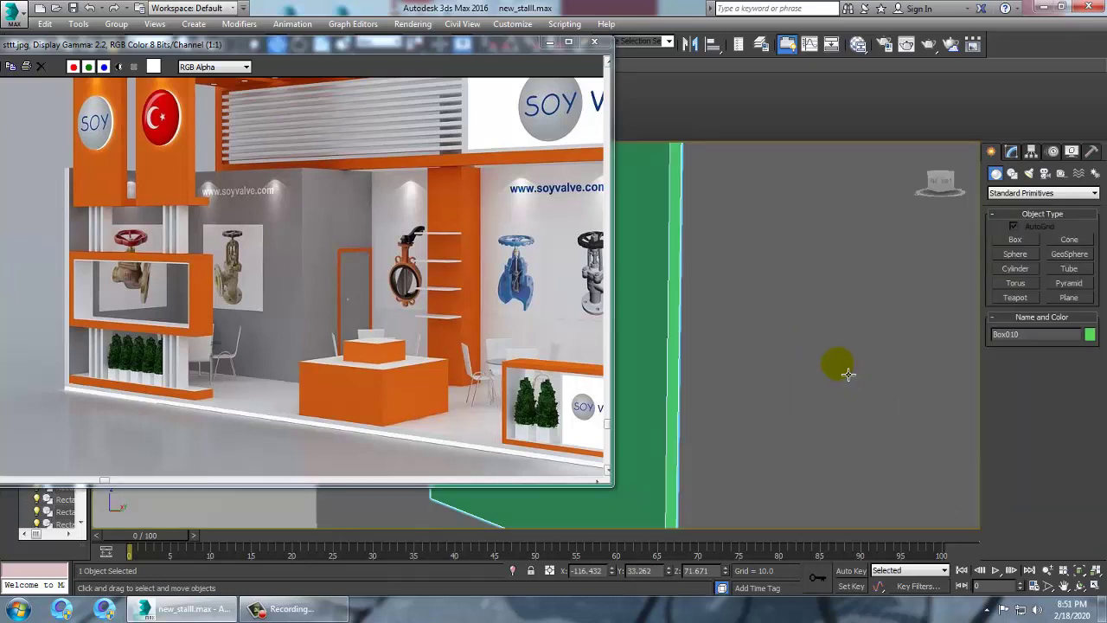
scroll(900, 346, "up", 3)
scroll(899, 344, "up", 2)
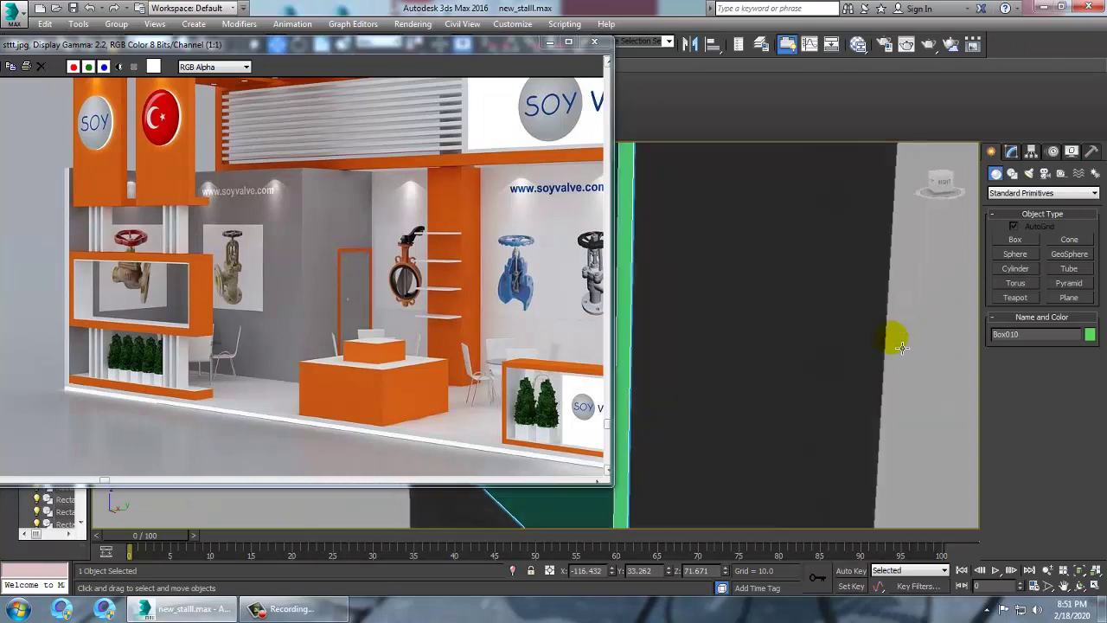
scroll(890, 303, "up", 2)
scroll(819, 298, "down", 4)
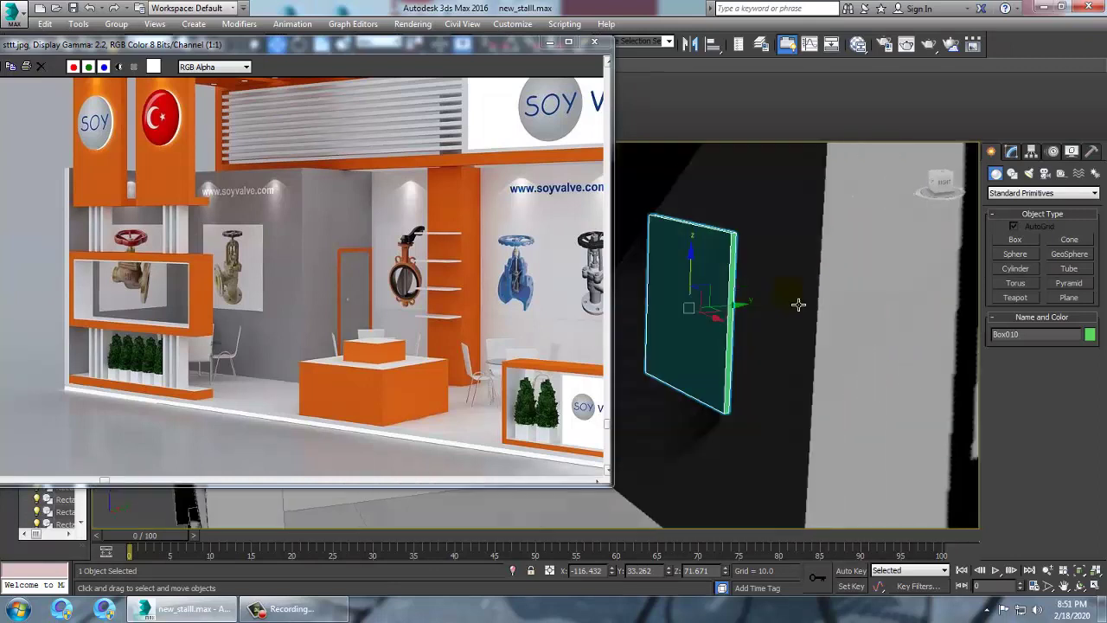
left_click_drag(751, 317, 751, 316)
scroll(751, 315, "down", 5)
mouse_move(776, 295)
middle_mouse_down("alt")
mouse_move(940, 304)
mouse_move(766, 304)
middle_mouse_up("alt")
left_click_drag(806, 309, 816, 309)
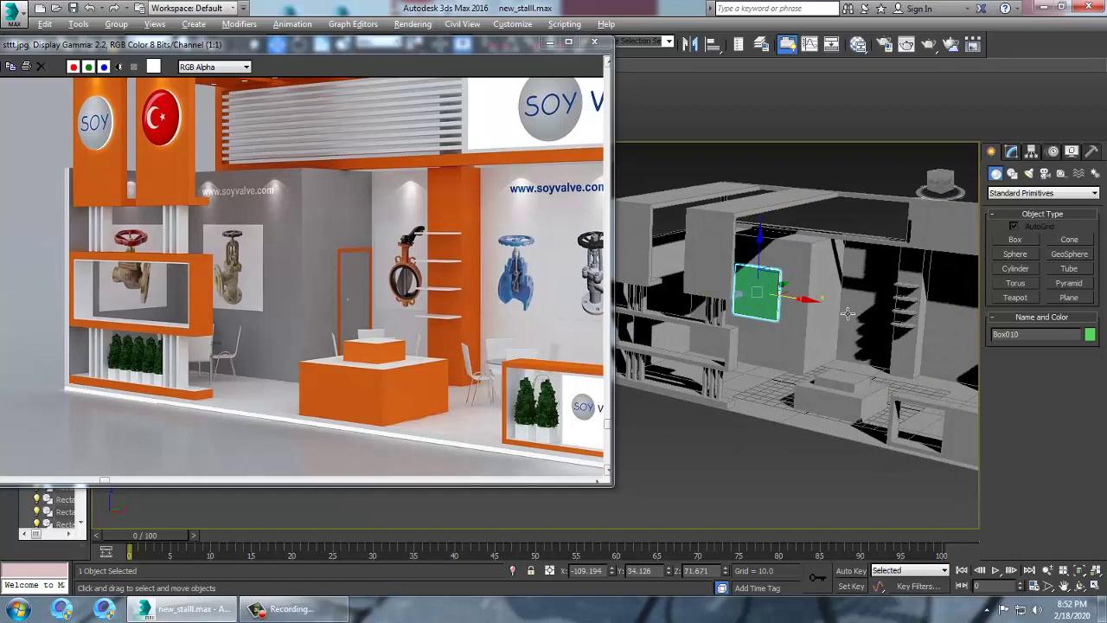
Turn on angle snap with a 90-degree increment and rotate a copy of the poster panel 90 degrees about the vertical axis.
left_click_drag(496, 48, 485, 77)
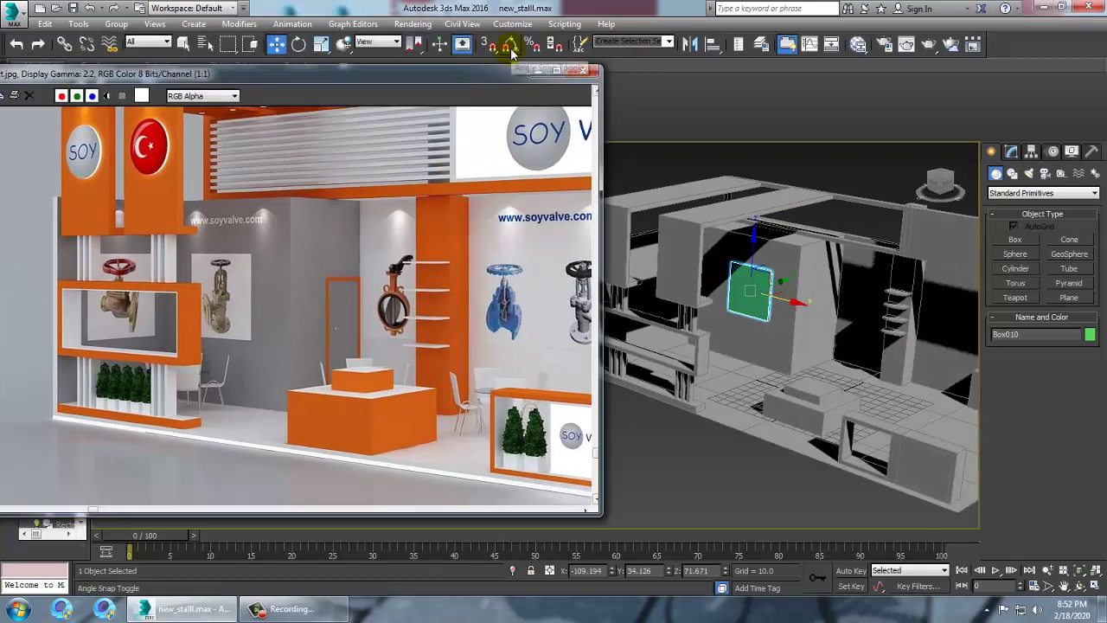
right_click(510, 46)
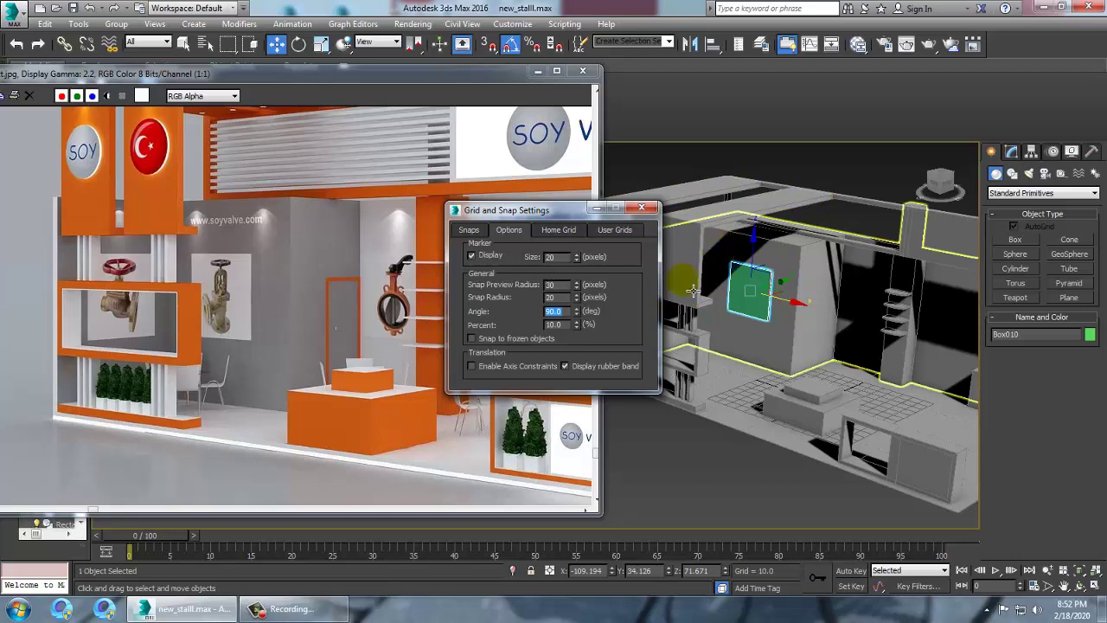
left_click(596, 210)
key("e")
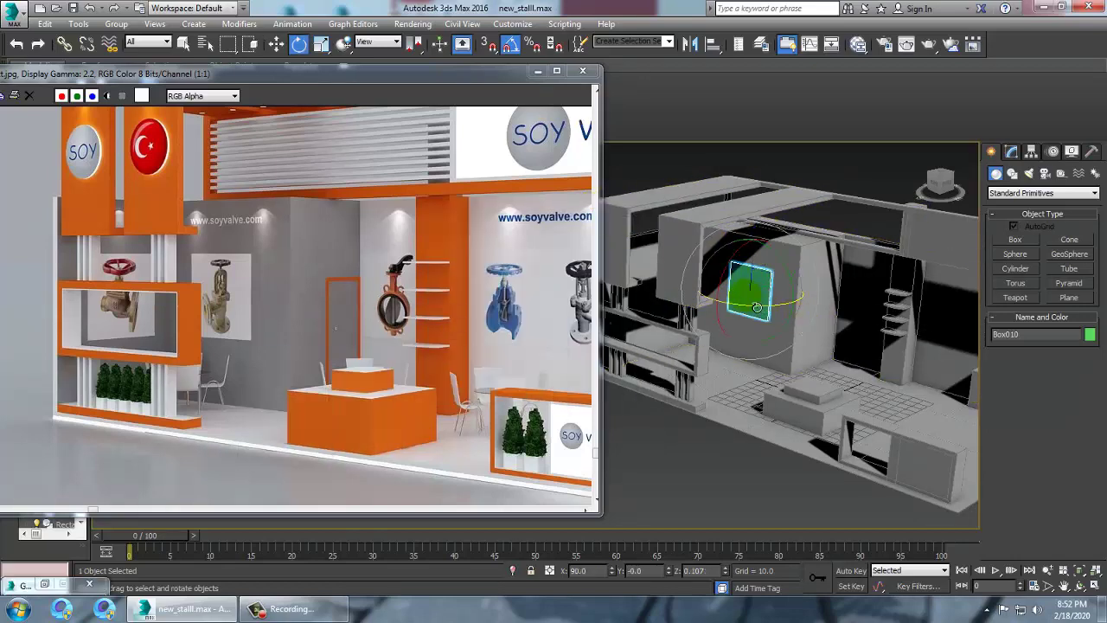
mouse_move(763, 317)
left_mouse_down("shift")
mouse_move(750, 304)
mouse_move(773, 346)
left_mouse_up("shift")
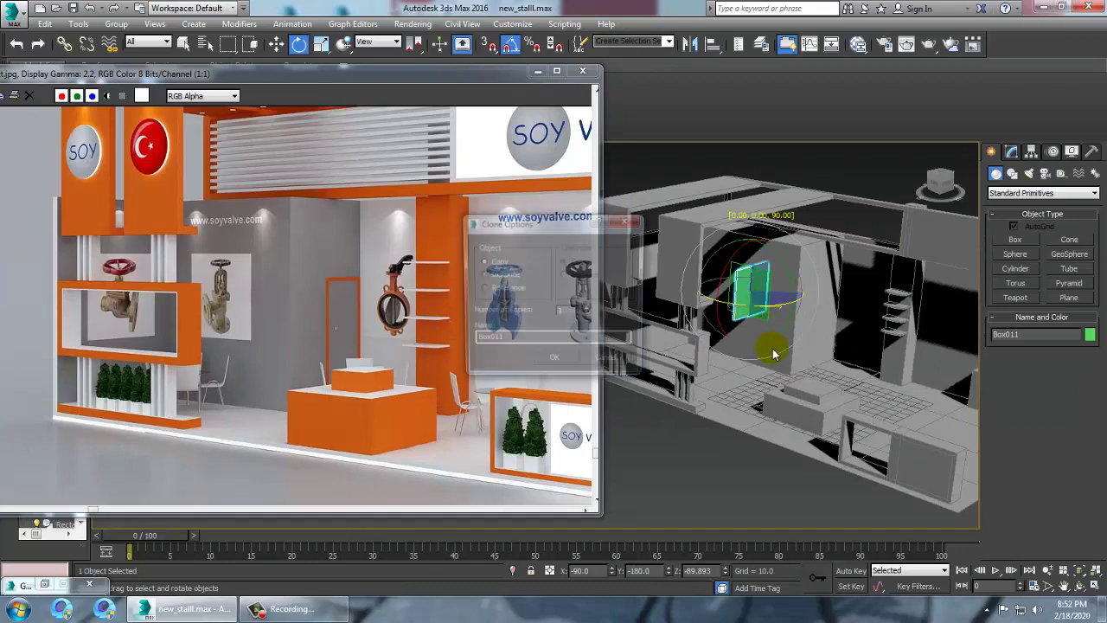
left_click(572, 365)
Move the rotated poster panel copy along the Y axis toward the front of the stall, to about Y -44.
middle_click_drag(734, 315, 785, 354, "alt")
key("w")
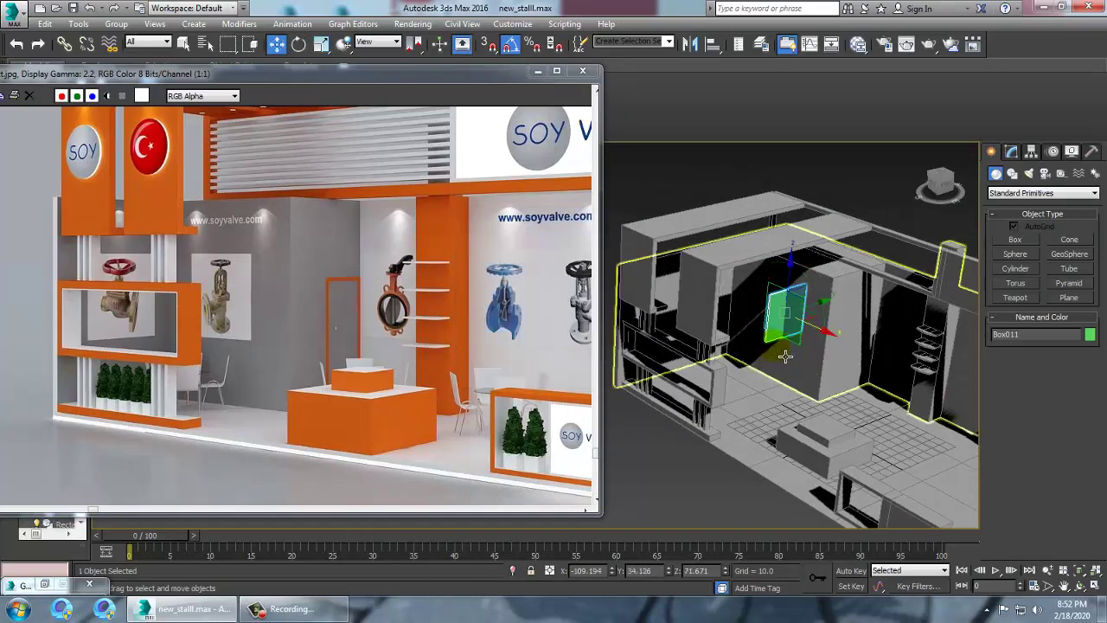
left_click_drag(826, 302, 749, 325)
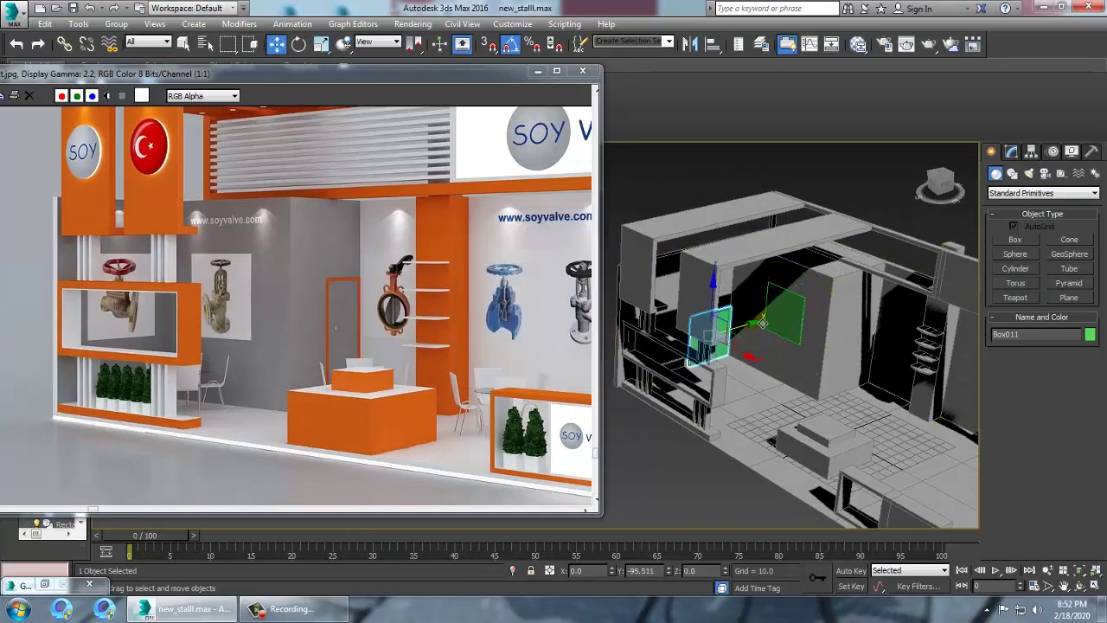
middle_click_drag(746, 308, 797, 263, "alt")
scroll(823, 343, "up", 5)
middle_click_drag(822, 343, 754, 389, "alt")
left_click_drag(728, 373, 768, 371)
middle_click_drag(752, 378, 846, 394, "alt")
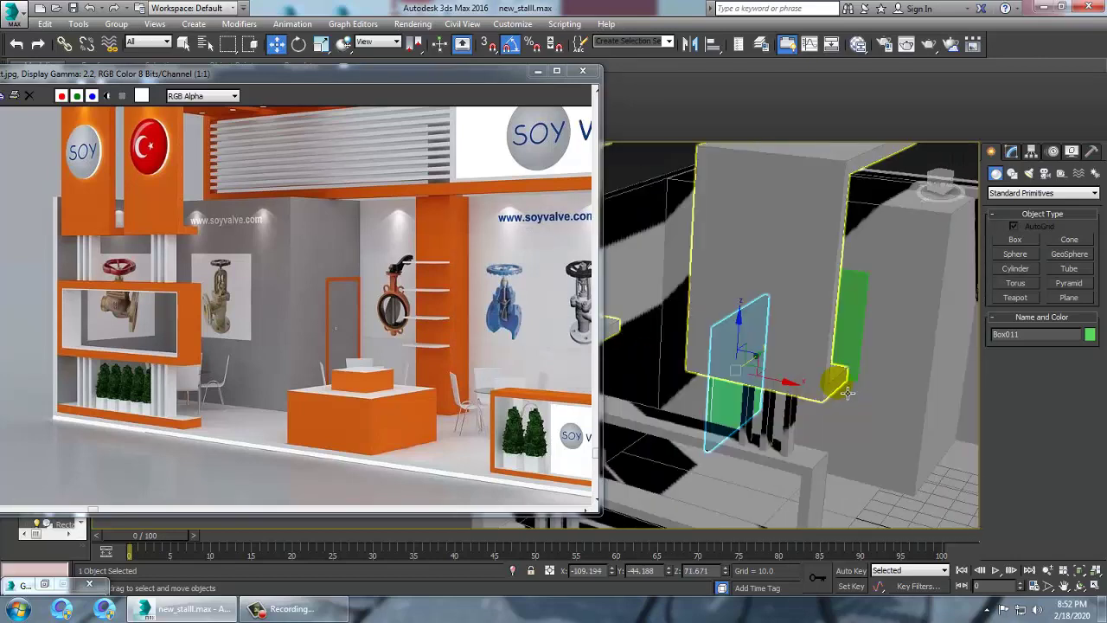
Shift the rotated poster panel copy along the X axis to the stall's side wall, at about X -185.
scroll(849, 383, "down", 4)
left_click_drag(844, 380, 740, 364)
scroll(744, 363, "up", 5)
middle_click_drag(843, 351, 820, 369, "alt")
scroll(781, 329, "down", 4)
scroll(781, 328, "up", 3)
middle_click_drag(889, 387, 787, 360)
scroll(787, 361, "down", 5)
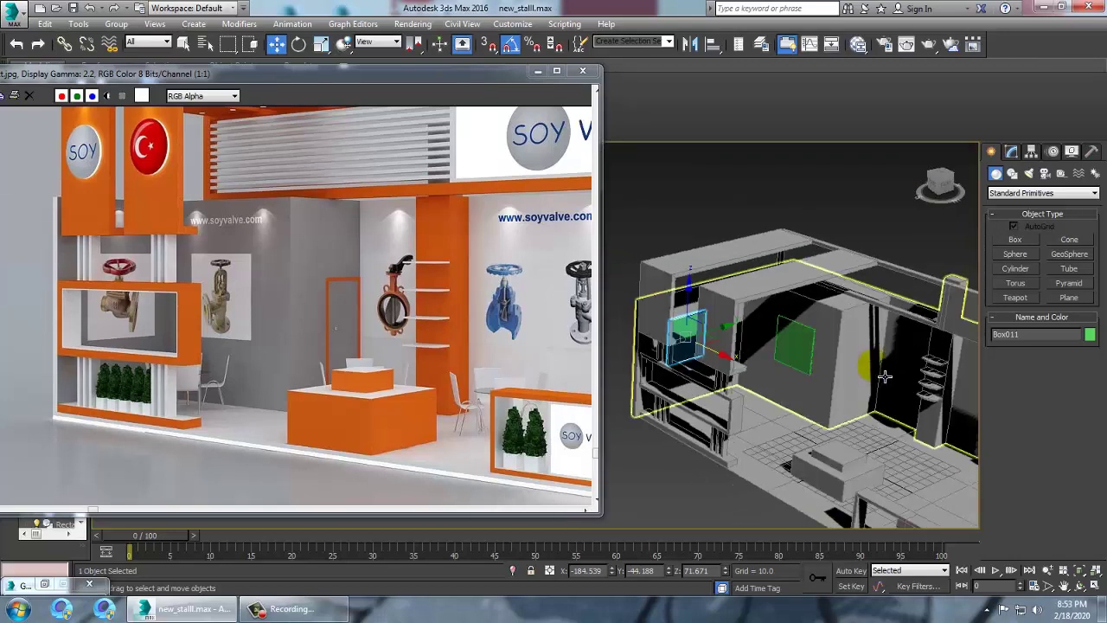
middle_click_drag(883, 375, 777, 332, "alt")
Move the reference image aside to uncover more of the model and show the Front view enlarged around the counters.
left_click_drag(485, 75, 409, 74)
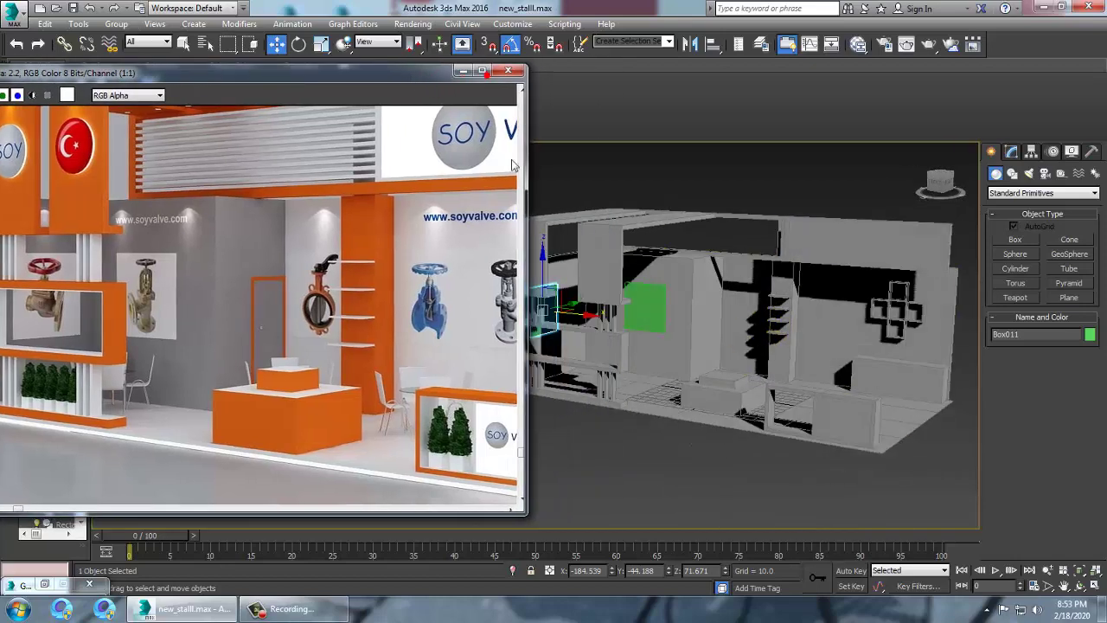
middle_click_drag(821, 366, 815, 369)
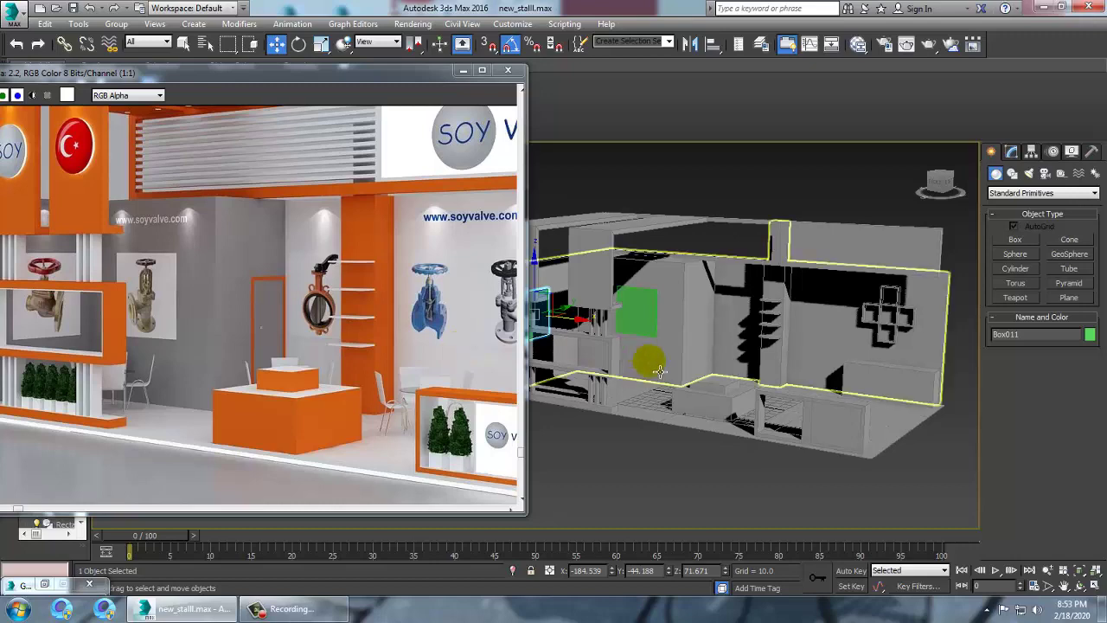
middle_click_drag(858, 375, 869, 312, "alt")
key("alt+w")
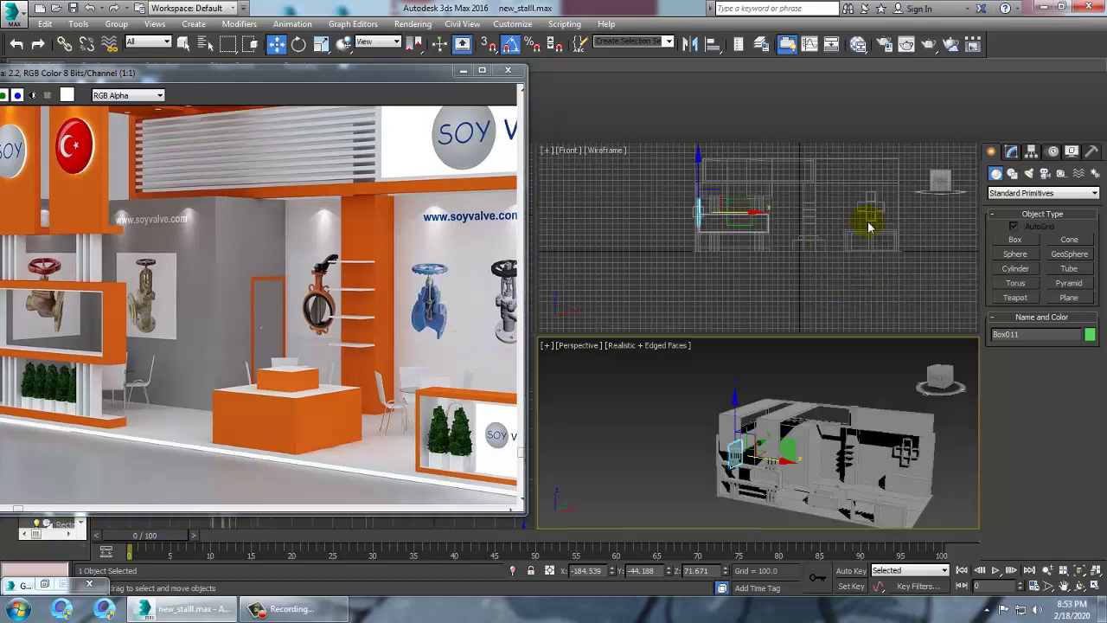
middle_click(868, 225)
key("alt+w")
scroll(751, 303, "up", 3)
middle_click_drag(725, 321, 792, 404)
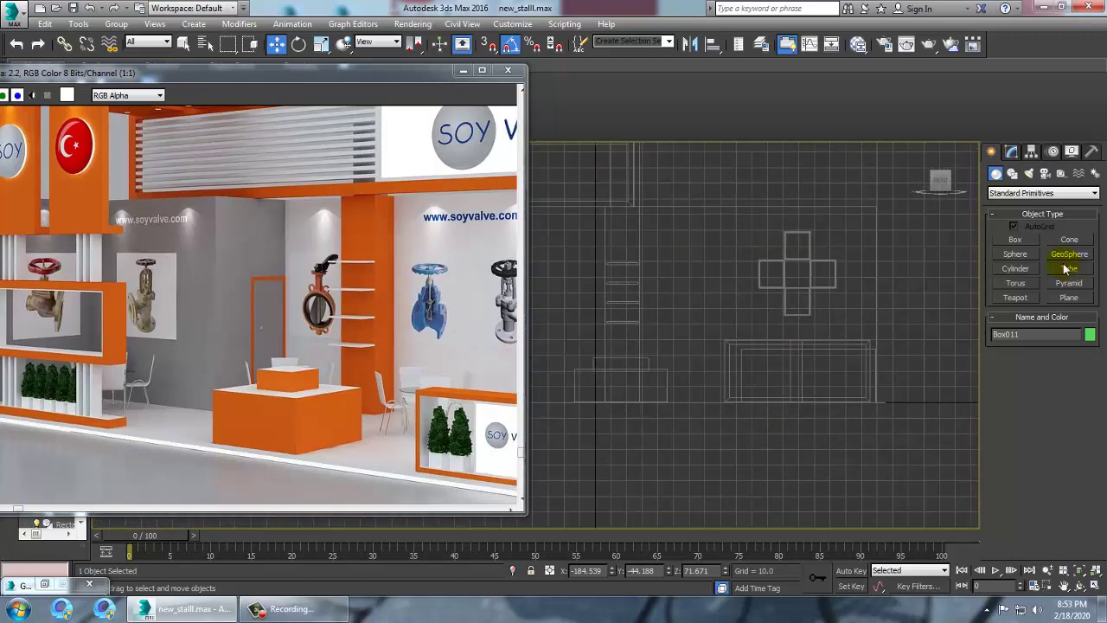
In the Front view, draw an L-shaped line for a chair back and seat between the counters, with the seat about 13 long.
left_click(1013, 174)
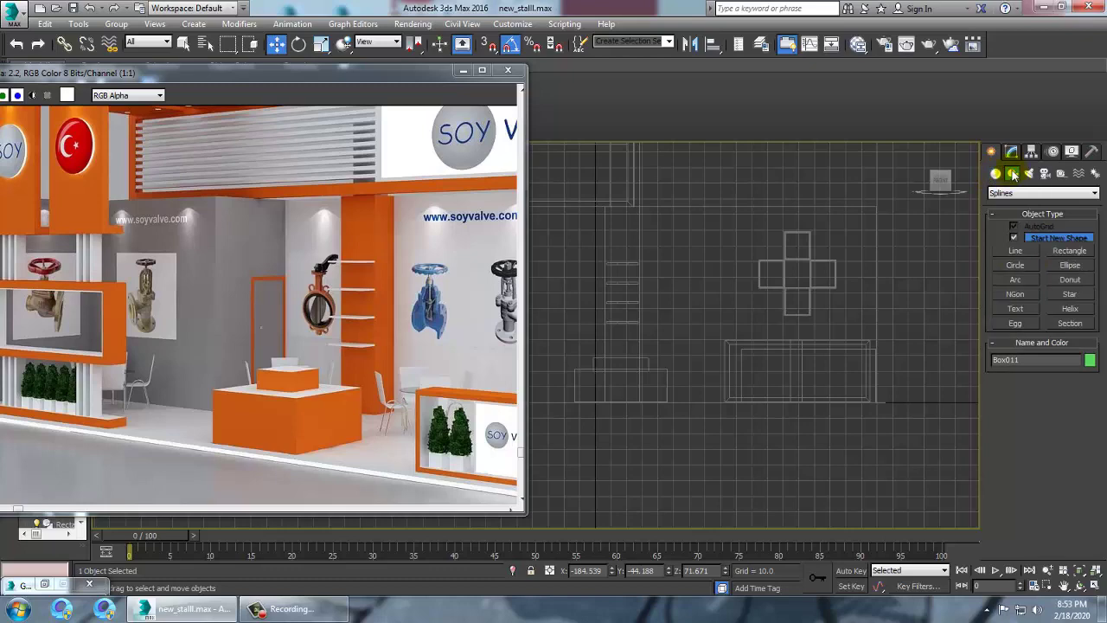
left_click(1008, 252)
middle_click_drag(762, 393, 803, 381)
scroll(801, 379, "up", 2)
middle_click_drag(782, 341, 810, 354)
scroll(764, 358, "up", 2)
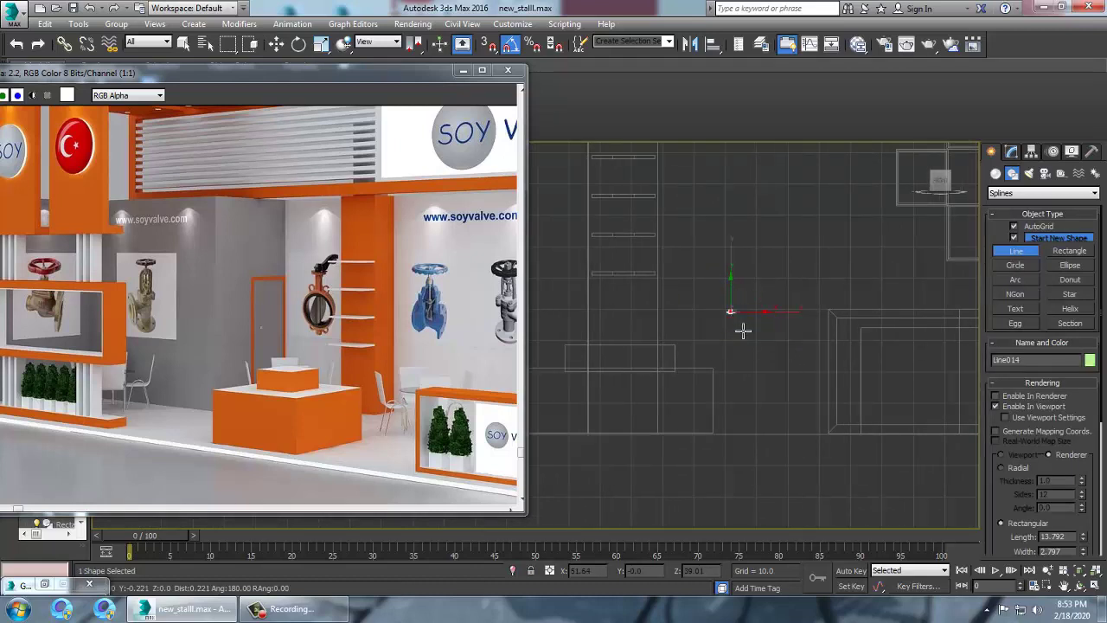
left_click(732, 313)
left_click(755, 373)
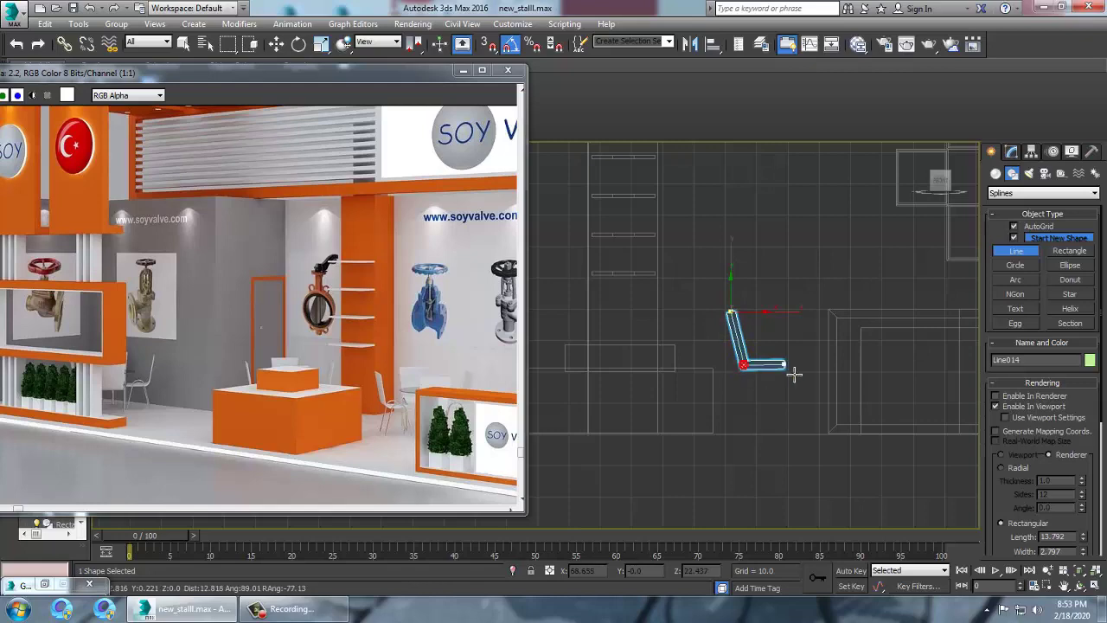
left_click(794, 374)
right_click(794, 375)
right_click(805, 379)
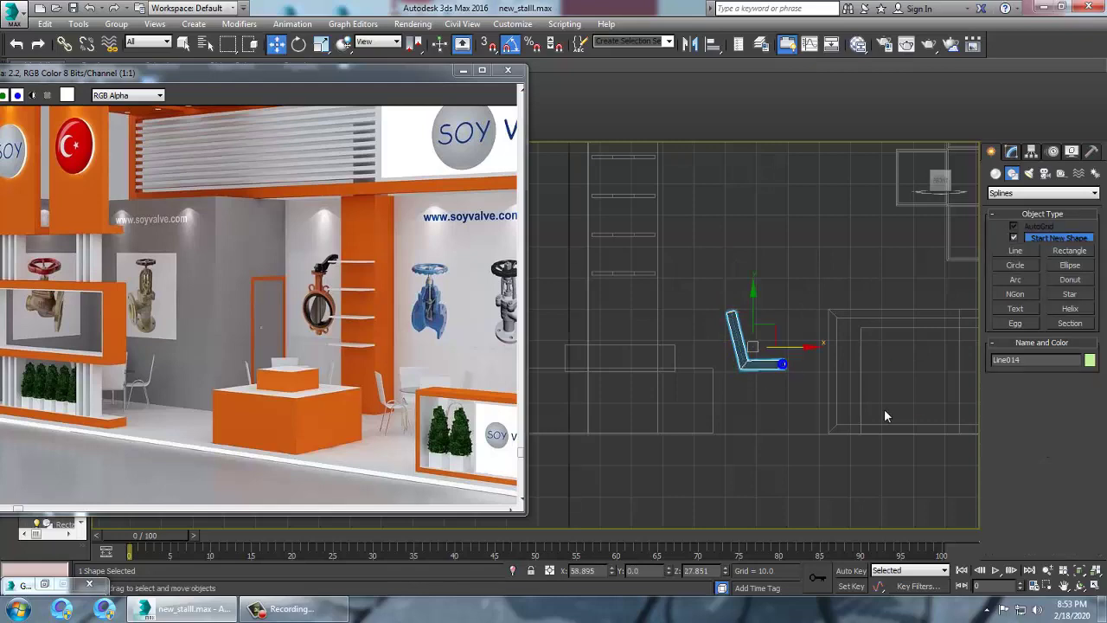
Examine the chair shape in the Perspective view and compare the whole stall with the full reference image.
key("alt+w")
right_click(878, 422)
key("alt+w")
mouse_move(785, 392)
middle_mouse_down("alt")
mouse_move(754, 406)
mouse_move(783, 374)
middle_mouse_up("alt")
scroll(753, 381, "down", 5)
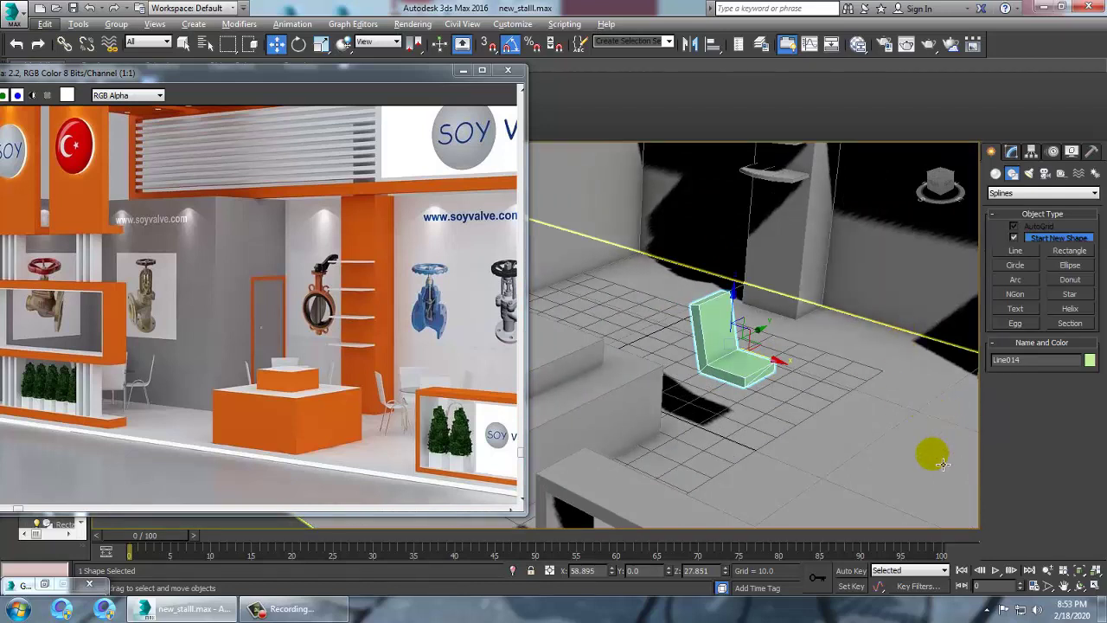
scroll(787, 356, "down", 5)
scroll(830, 352, "down", 4)
middle_click_drag(829, 352, 770, 376)
left_click(302, 269)
scroll(302, 269, "down", 1)
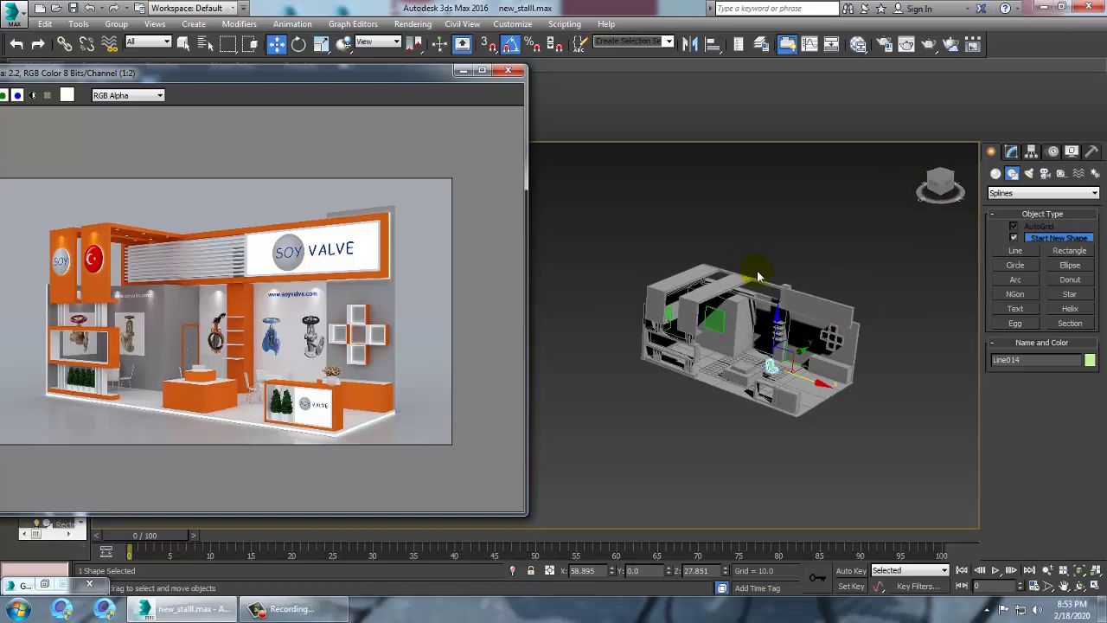
middle_click_drag(775, 308, 796, 317, "alt")
scroll(808, 400, "up", 3)
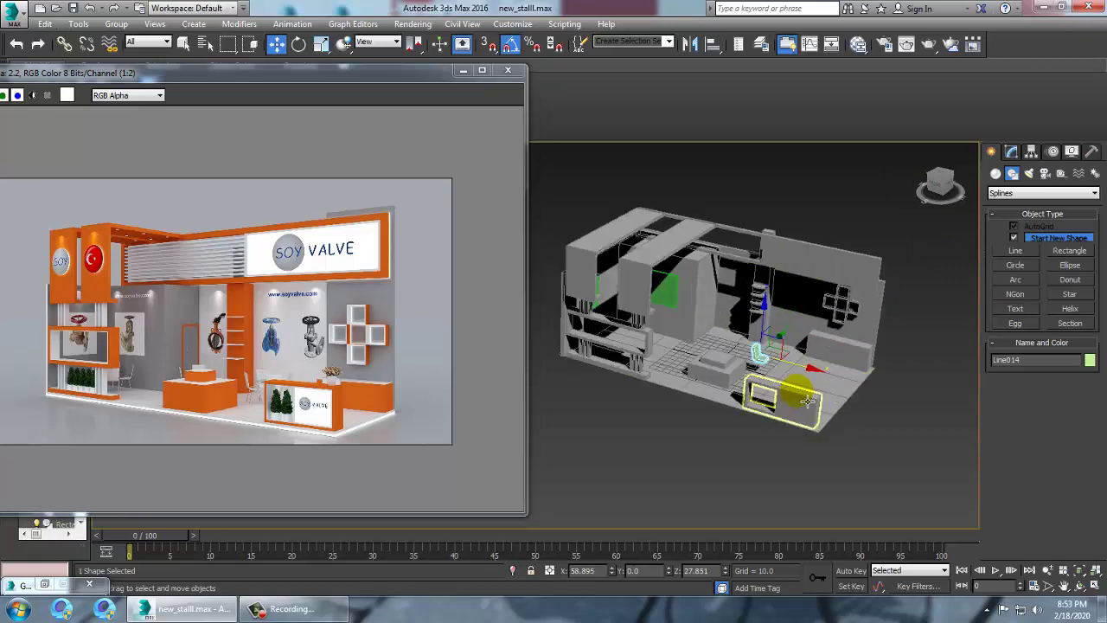
Set the chair line's rectangular rendering to length 16.275 and width 1.175 for a wider, thinner seat.
key("z")
scroll(807, 383, "down", 4)
middle_click_drag(806, 385, 852, 377, "alt")
left_click(1014, 153)
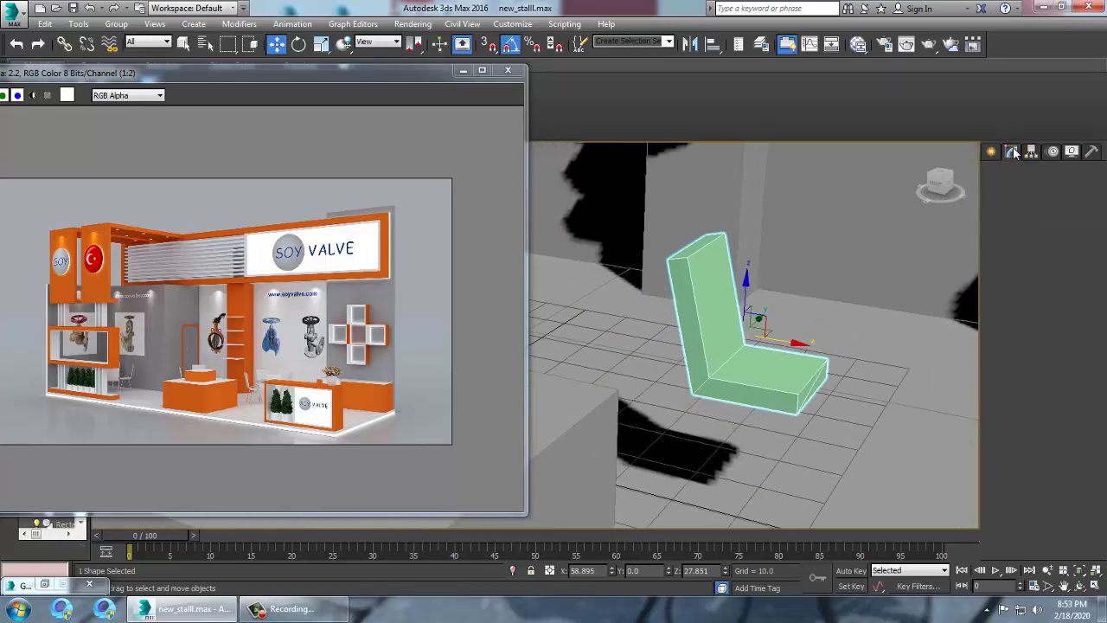
left_click_drag(1099, 494, 1101, 547)
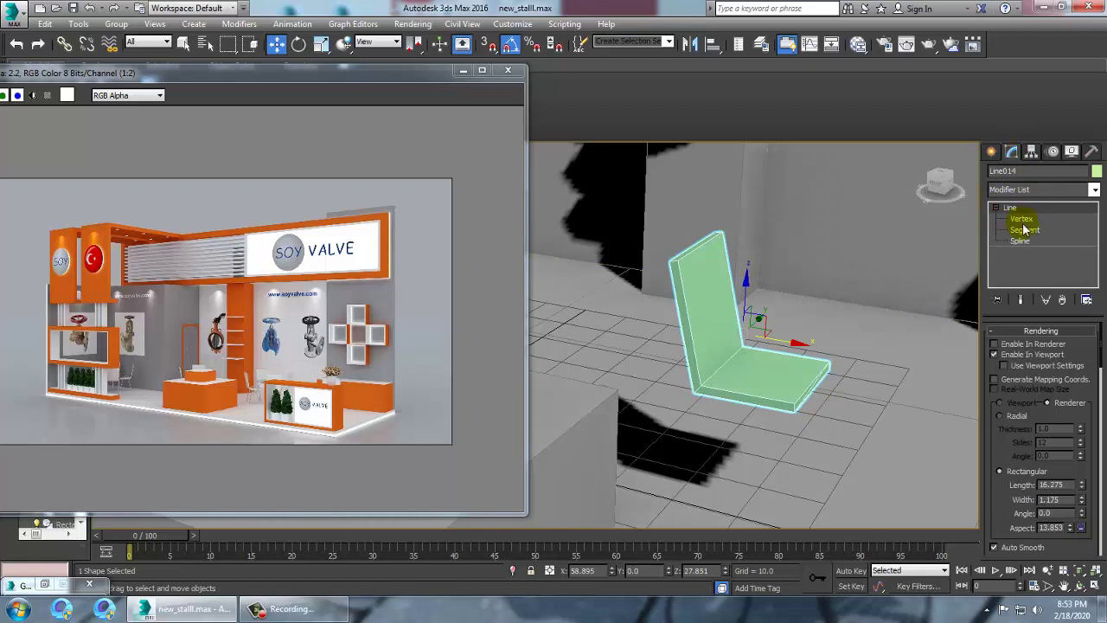
Slightly fillet the chair line's corner vertex between the back and the seat, and leave vertex editing.
left_click(1022, 219)
middle_click_drag(731, 377, 692, 376, "alt")
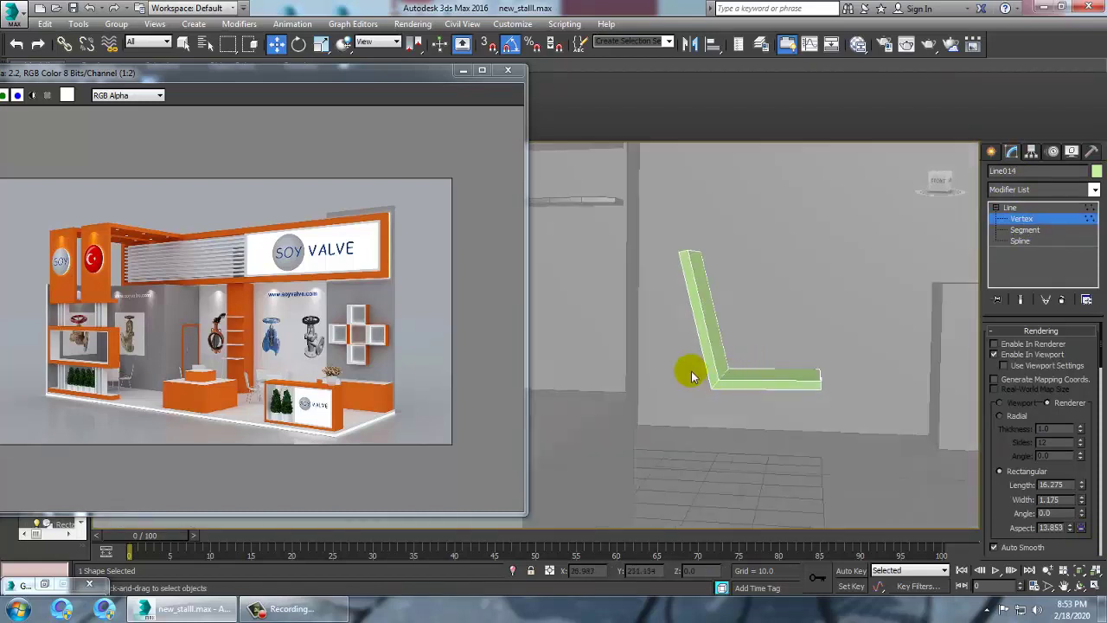
left_click_drag(1023, 448, 1041, 130)
scroll(1097, 381, "down", 8)
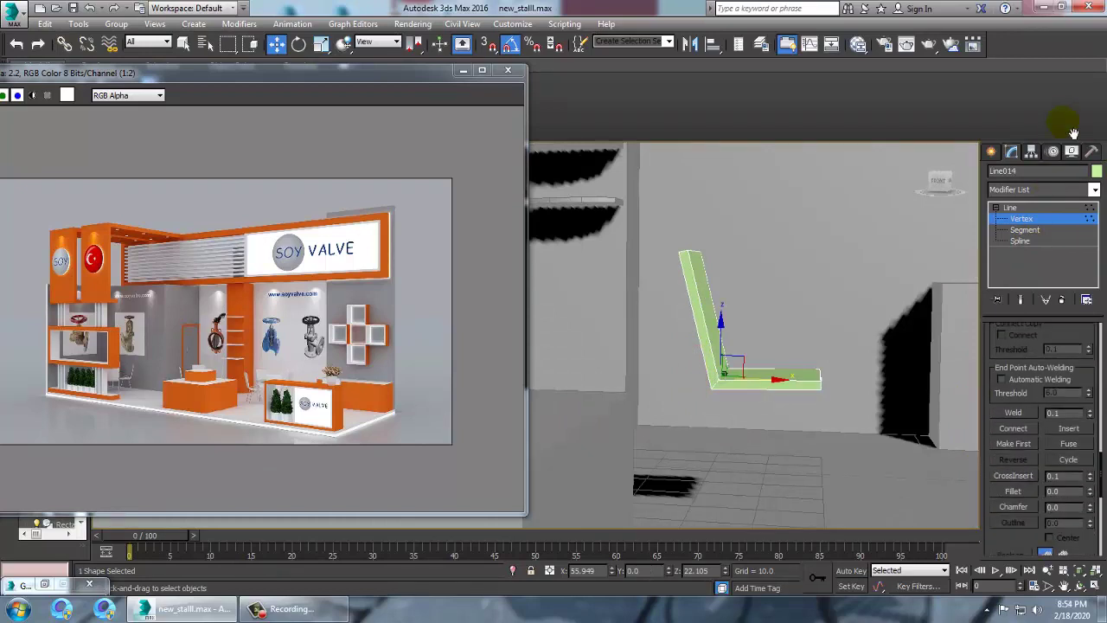
left_click(1016, 480)
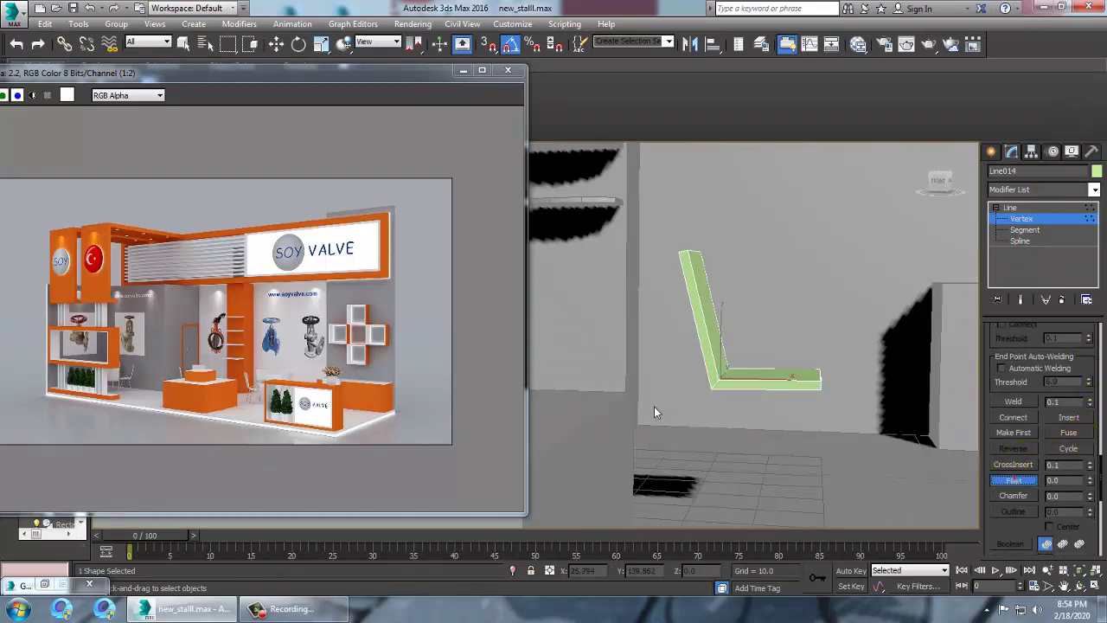
left_click_drag(726, 393, 725, 390)
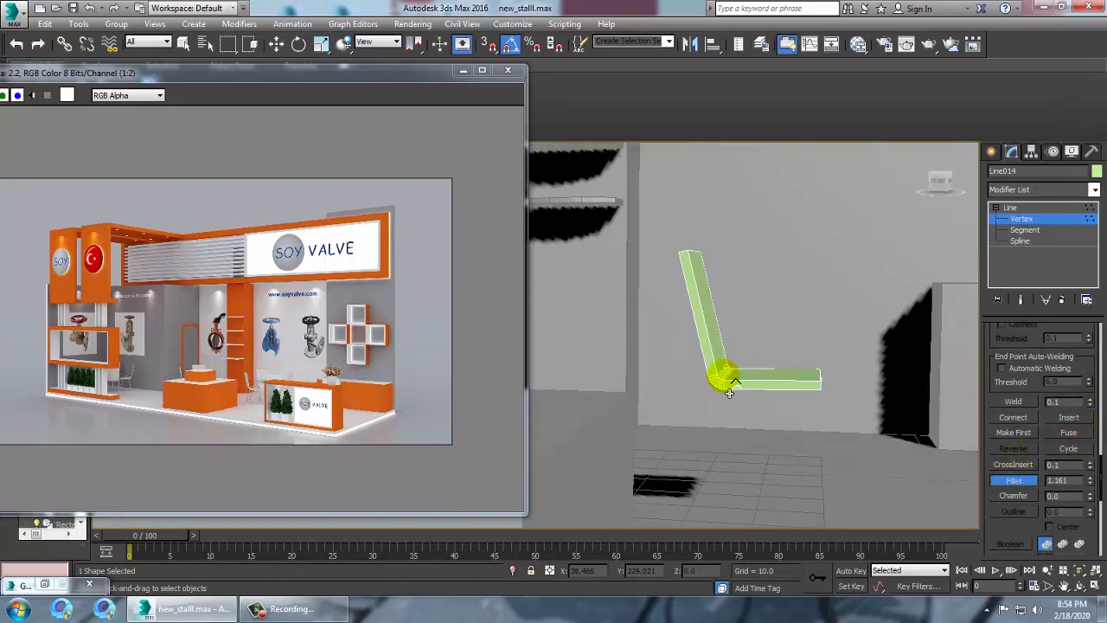
right_click(730, 393)
left_click(1028, 211)
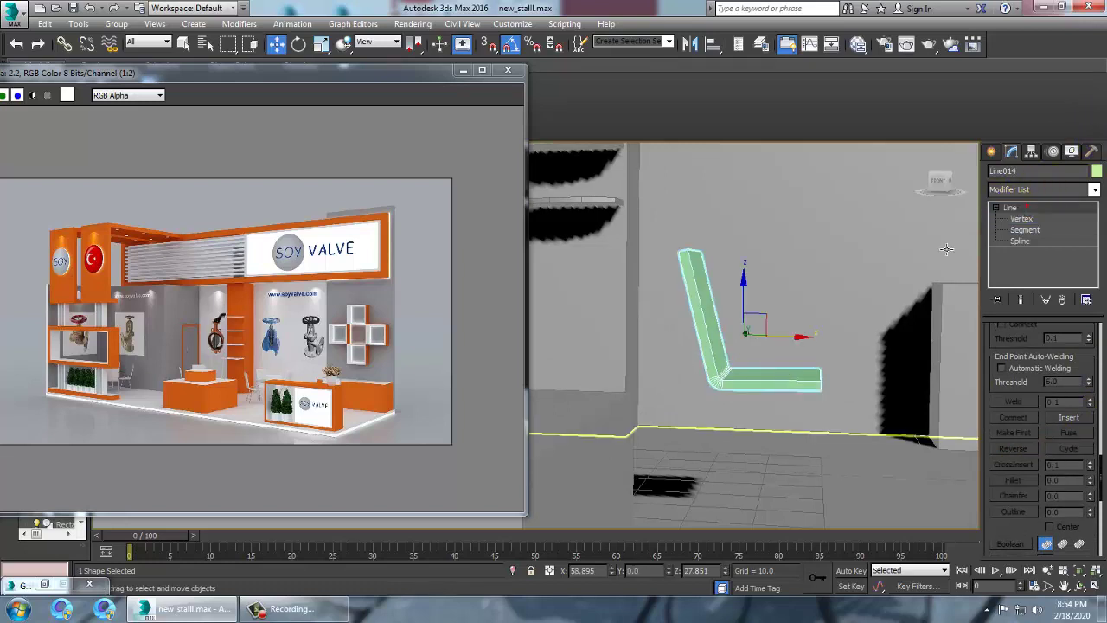
In the Front view, scale the chair seat down slightly and lower it closer to the floor.
key("alt+w")
middle_click_drag(854, 289, 831, 291)
key("alt+w")
middle_click_drag(760, 313, 833, 272)
scroll(857, 290, "up", 2)
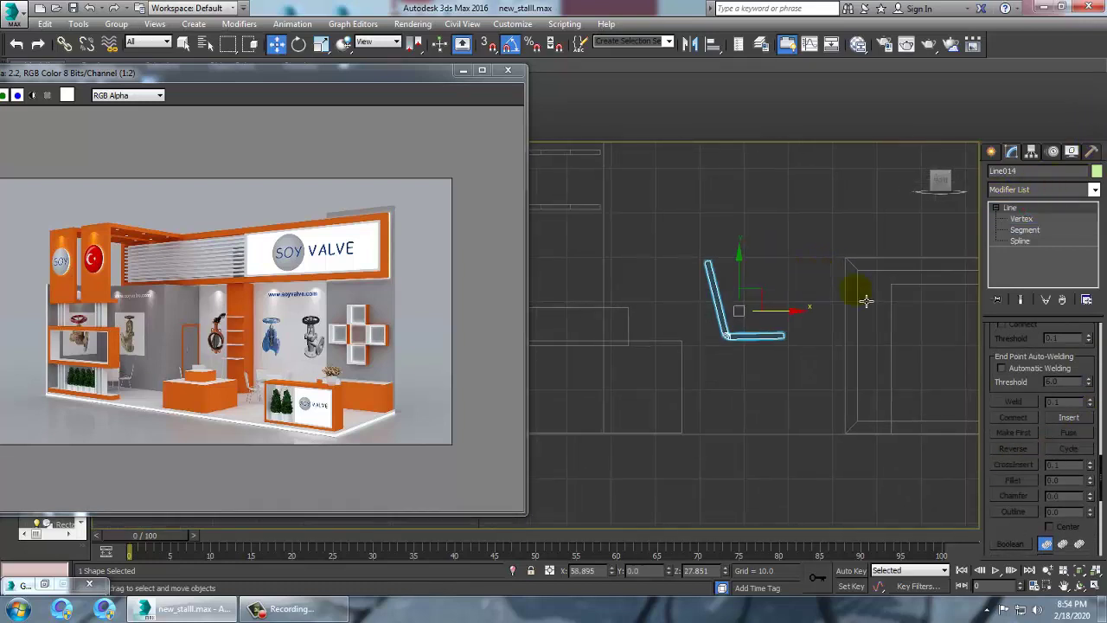
left_click(991, 155)
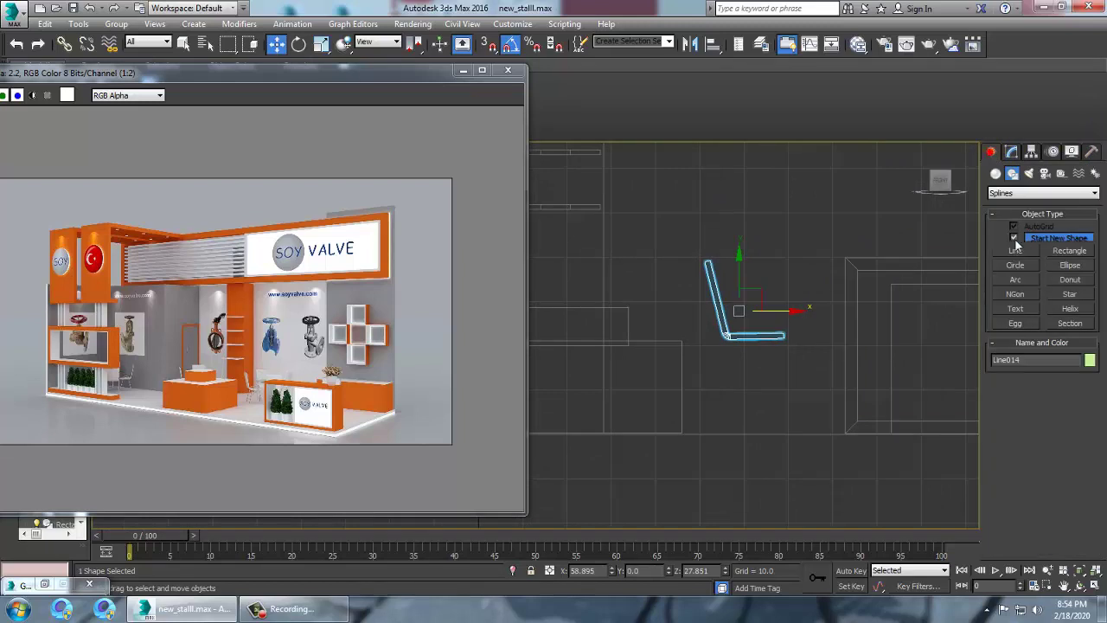
left_click(1016, 251)
middle_click_drag(736, 361, 765, 324)
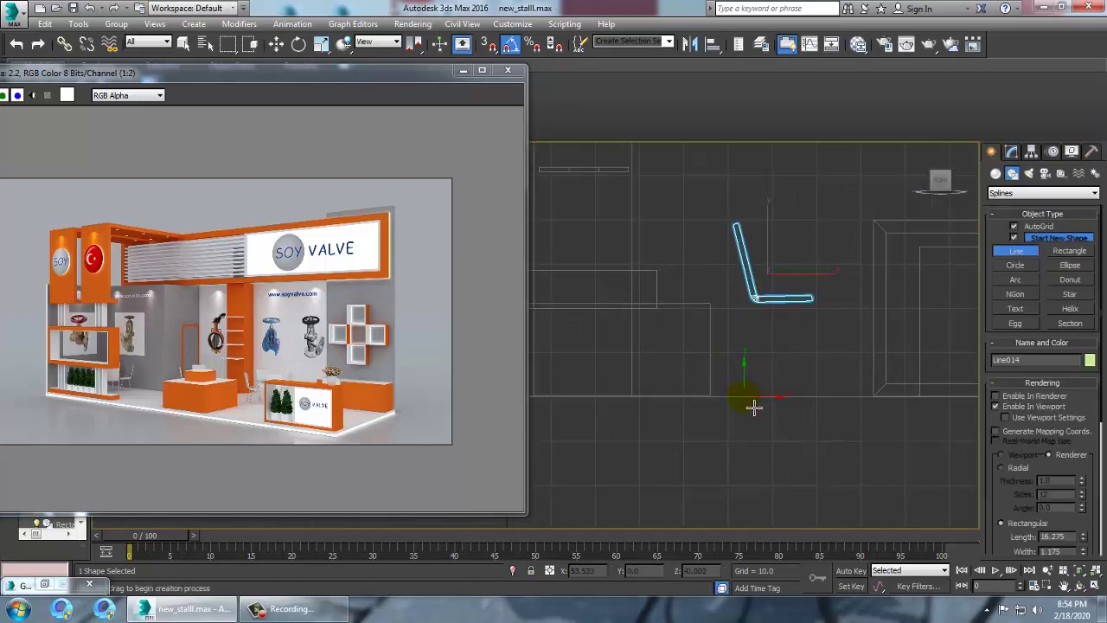
key("w")
key("r")
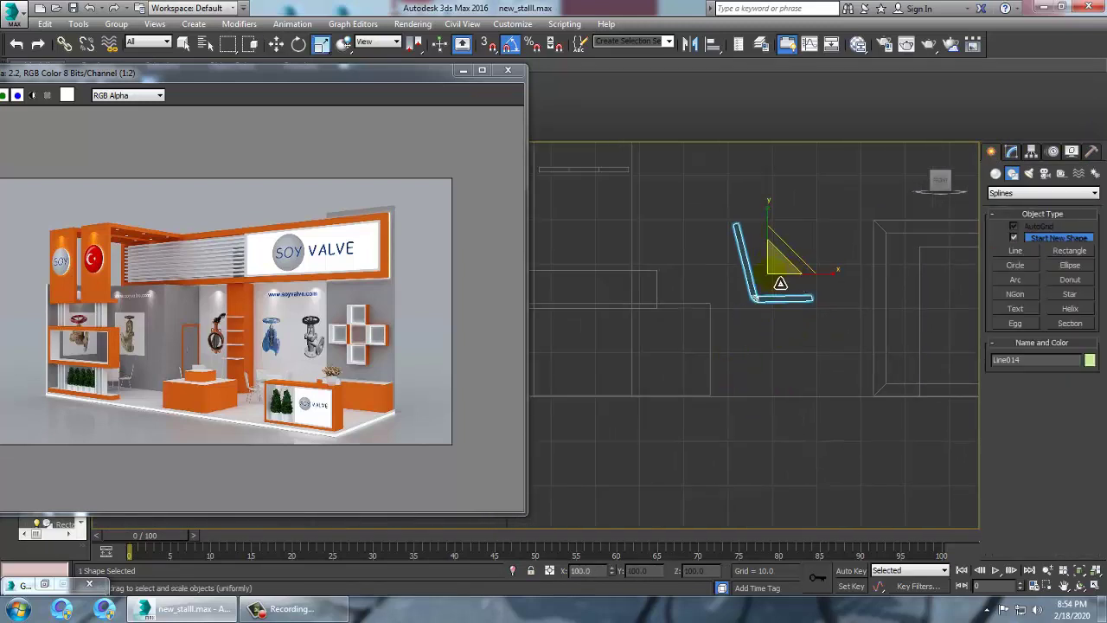
left_click_drag(771, 271, 794, 327)
key("w")
key("r")
Draw a four-point line for the chair's leg frame, from the floor up, along the seat's underside and back down, about 15 high.
left_click(1016, 250)
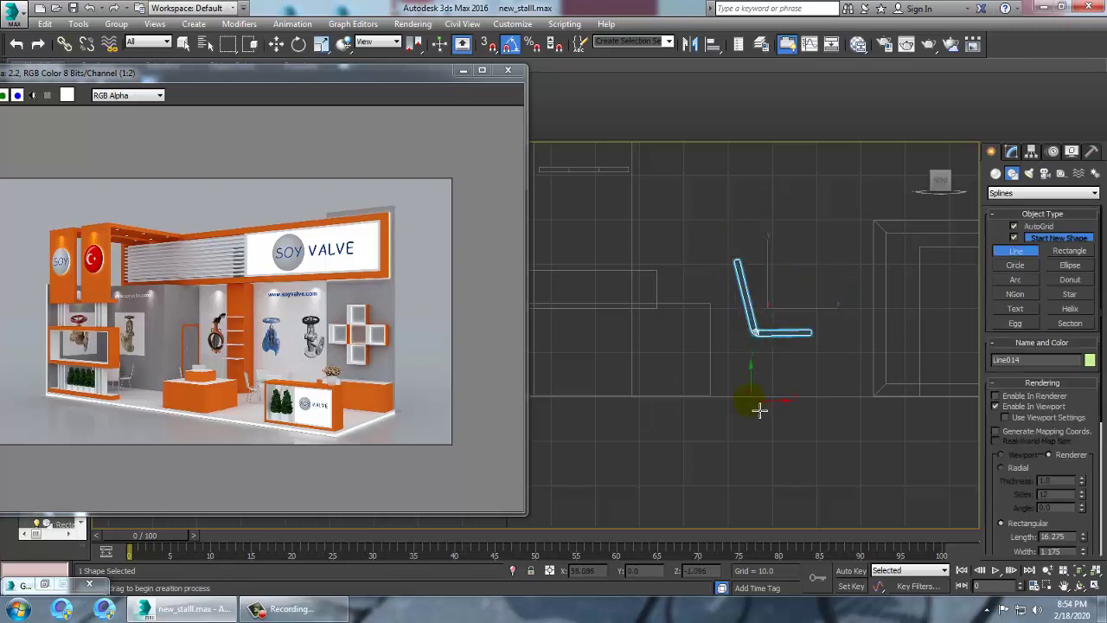
left_click(749, 394)
left_click(771, 344)
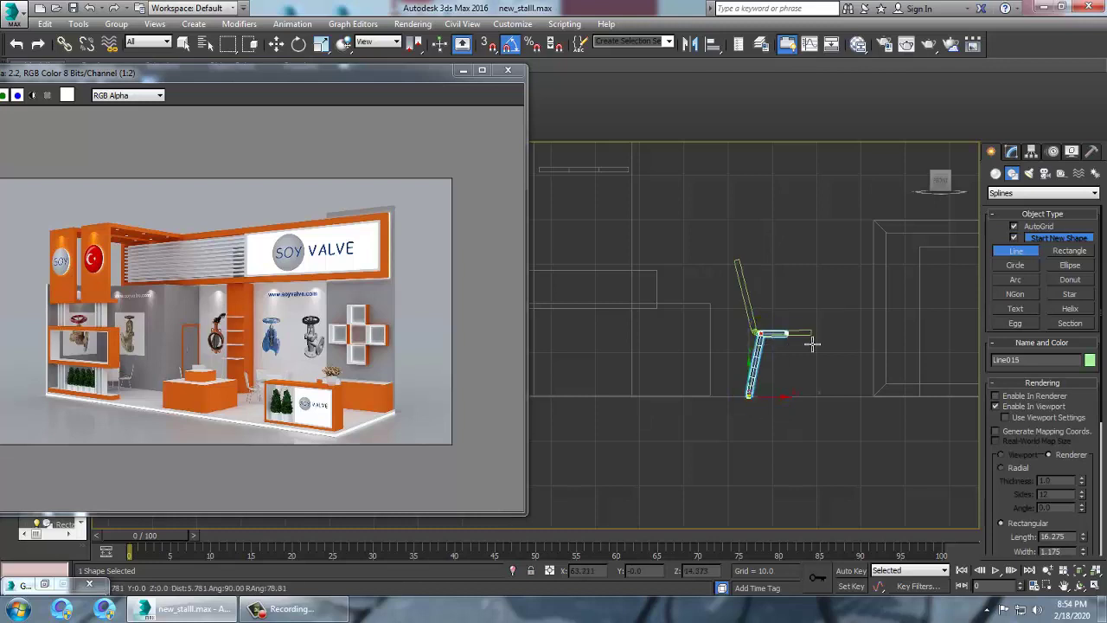
left_click(809, 344)
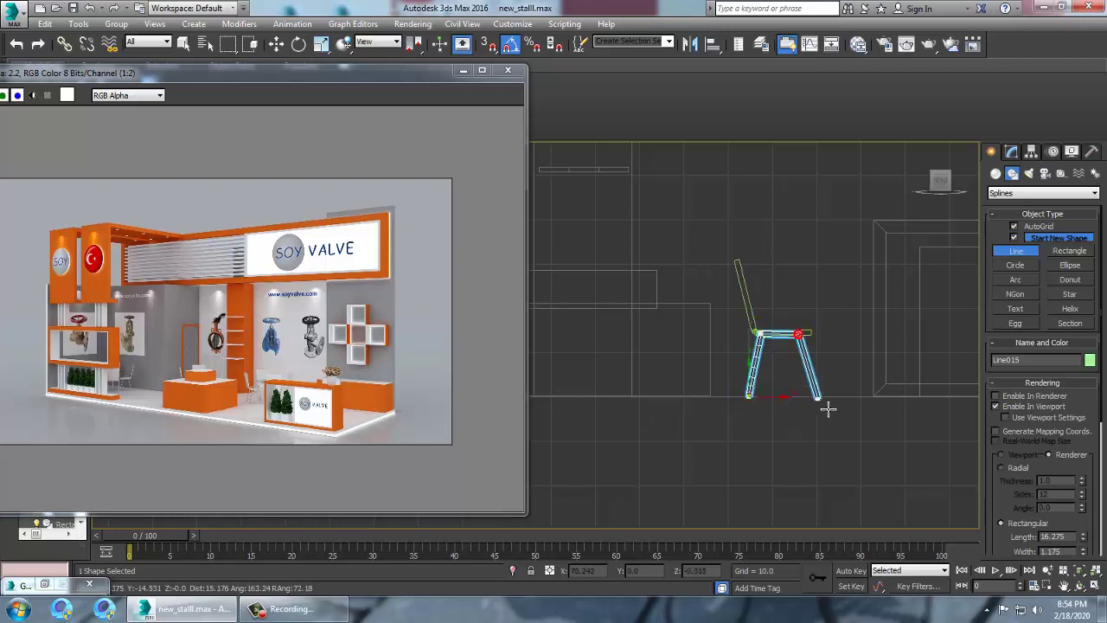
left_click(820, 405)
right_click(824, 406)
right_click(886, 406)
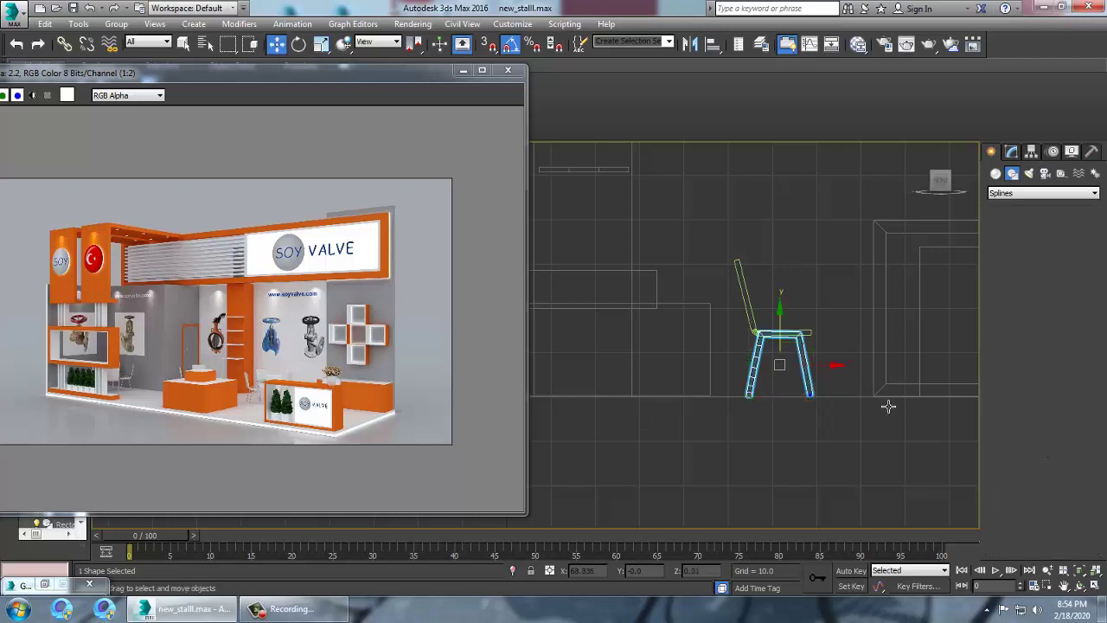
Select the two upper vertices of the leg frame and switch its rendering to radial with thickness 1.0.
key("1")
left_click_drag(737, 324, 828, 345)
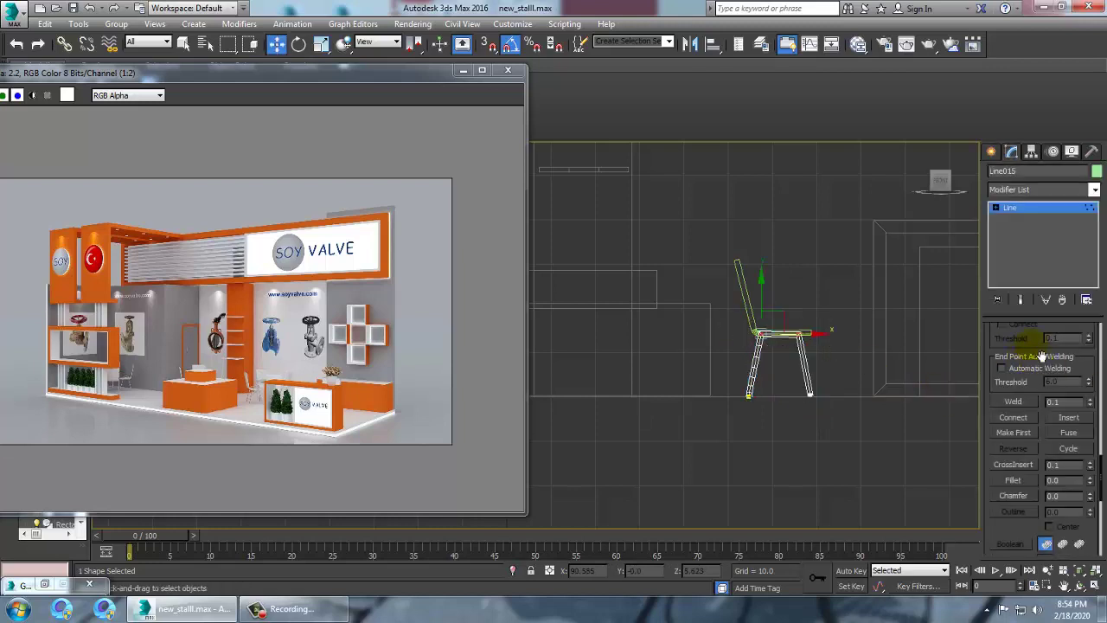
scroll(1043, 364, "up", 3)
scroll(1023, 398, "up", 5)
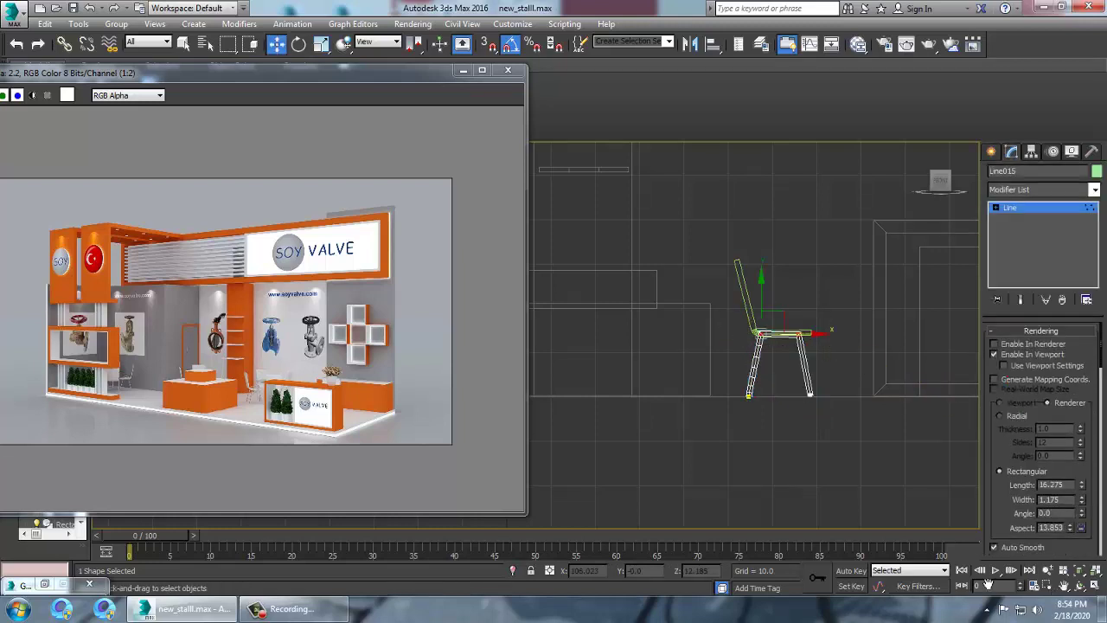
left_click(1012, 409)
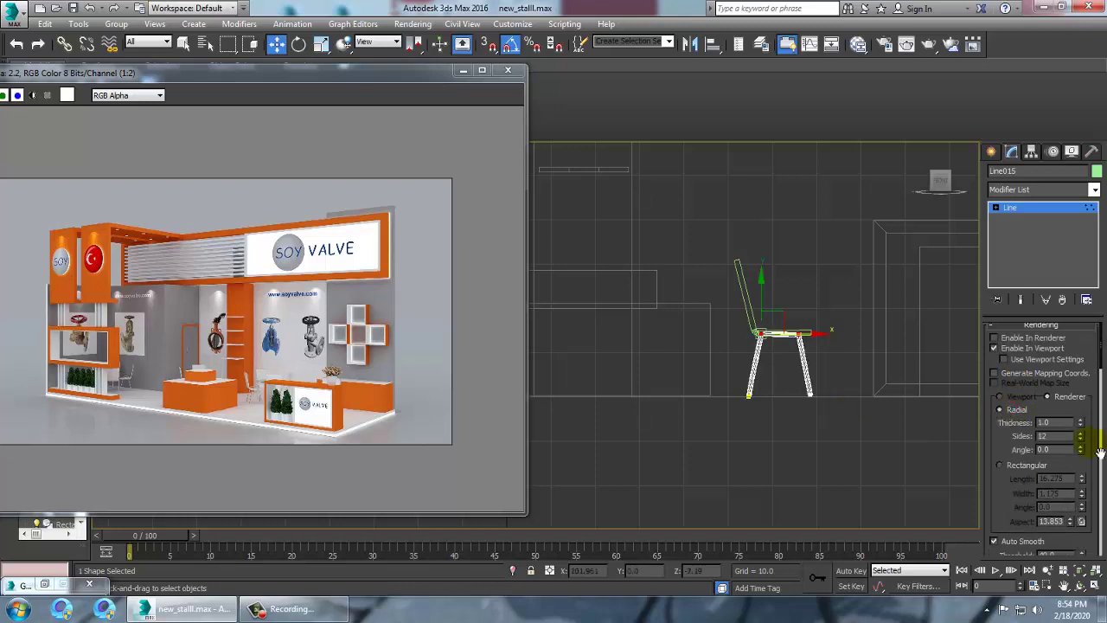
Fillet the leg frame's two upper vertices by about 9.4 to form a rounded arch, and leave vertex editing.
left_click_drag(1006, 457, 1009, 97)
left_click_drag(1006, 456, 1031, 178)
left_click_drag(1029, 409, 1035, 280)
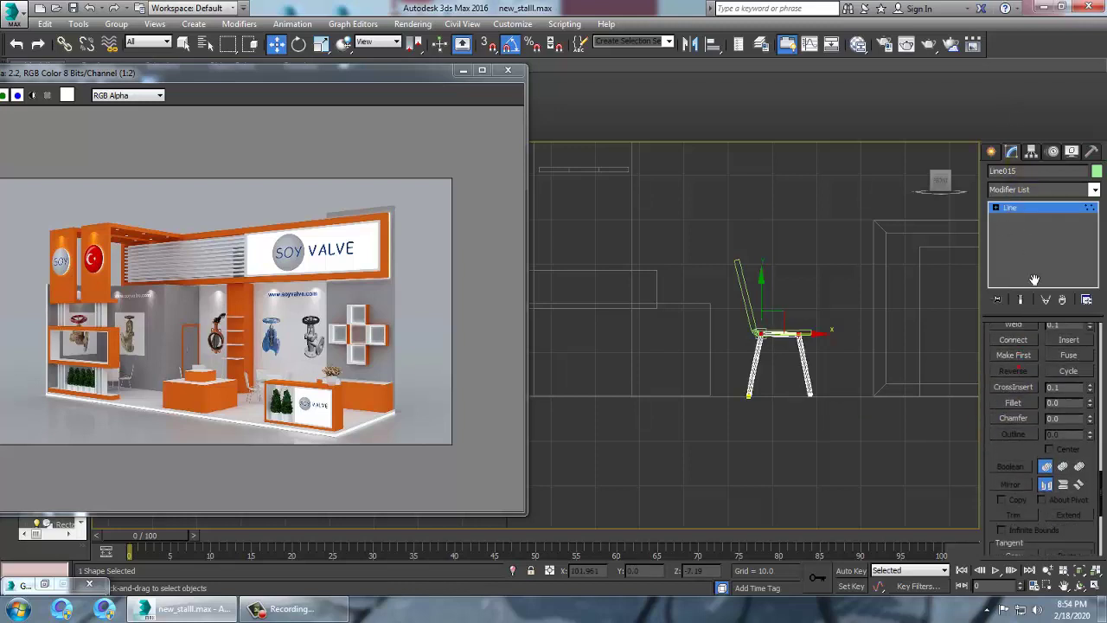
left_click(1027, 403)
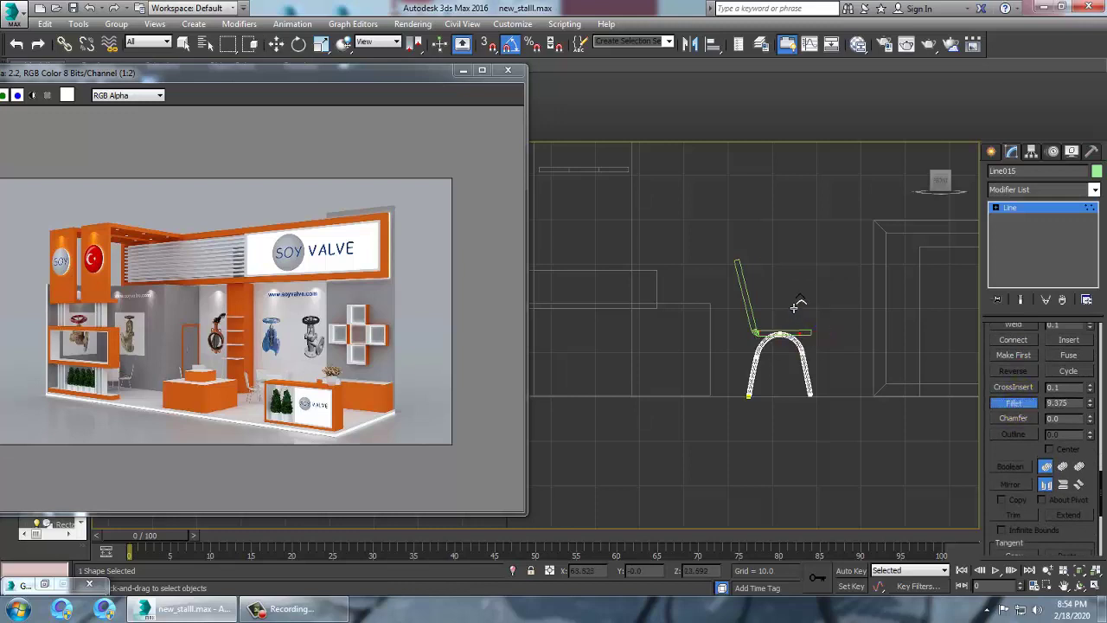
key("w")
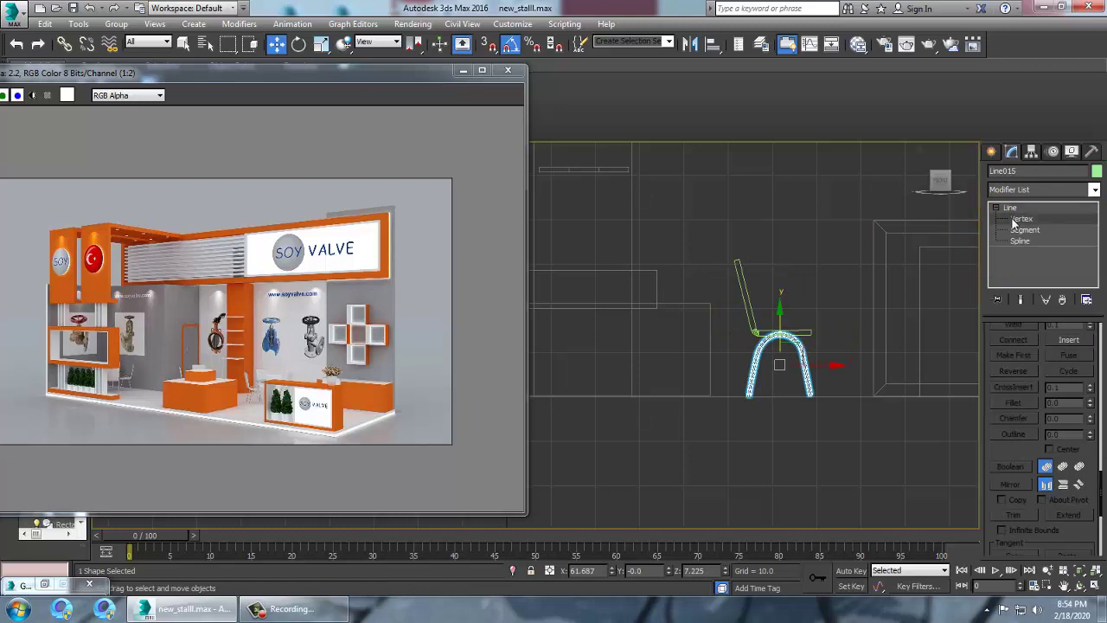
Raise the vertices at the top of the leg arch above the seat, and leave vertex editing.
left_click(1017, 218)
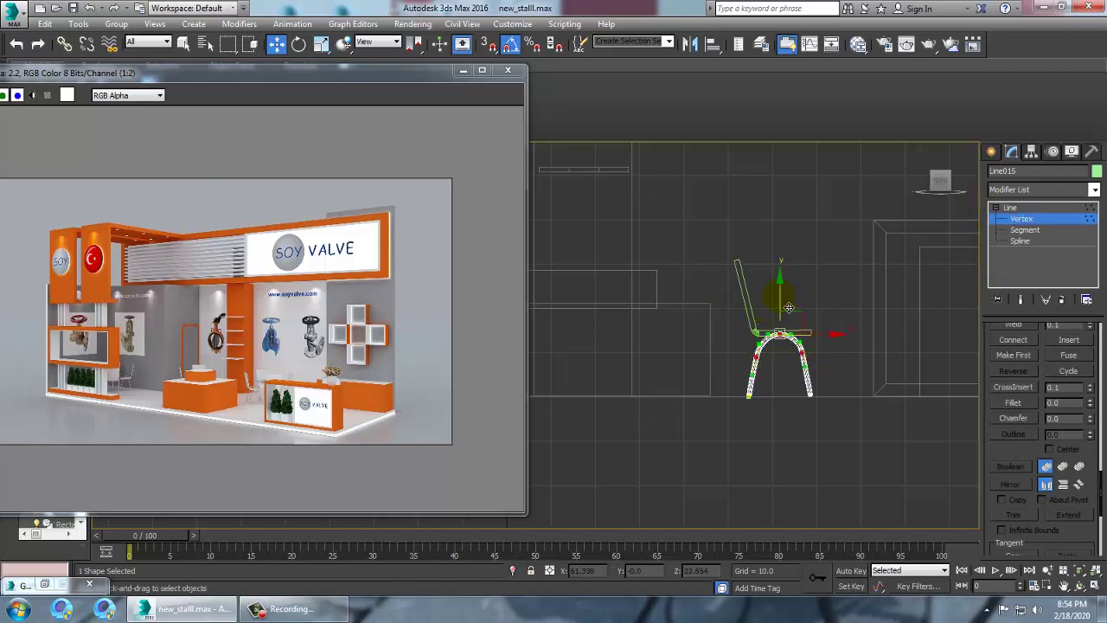
left_click_drag(787, 308, 793, 291)
left_click(1039, 218)
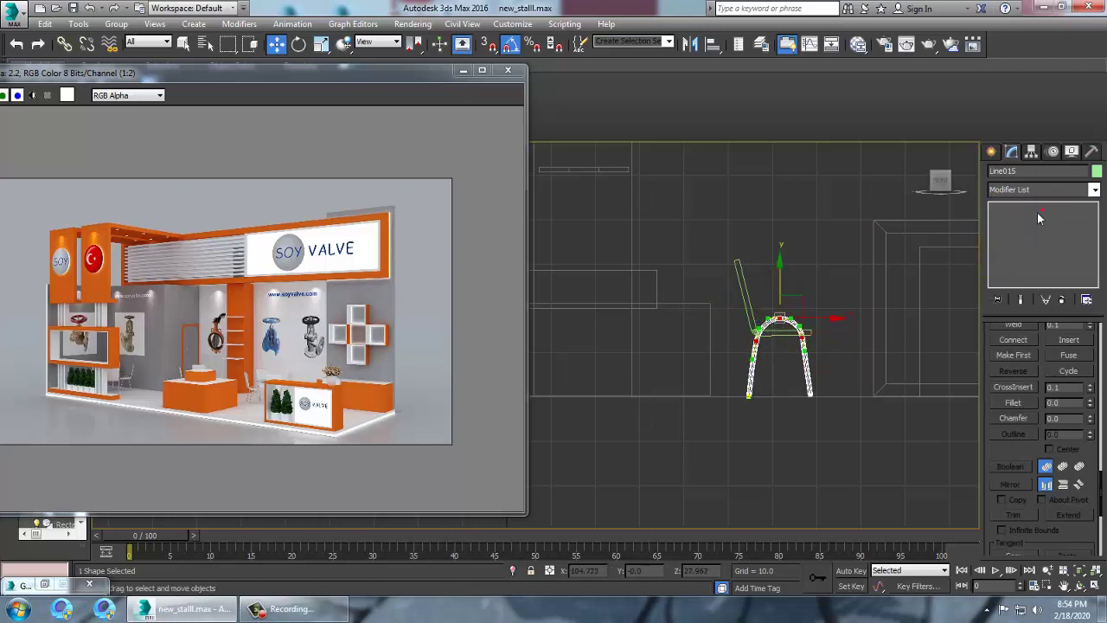
In the perspective view, reduce the leg frame's radial thickness to 0.57.
key("alt+w")
middle_click(846, 430)
key("z")
key("alt+w")
scroll(857, 427, "down", 5)
middle_click_drag(865, 423, 761, 407, "alt")
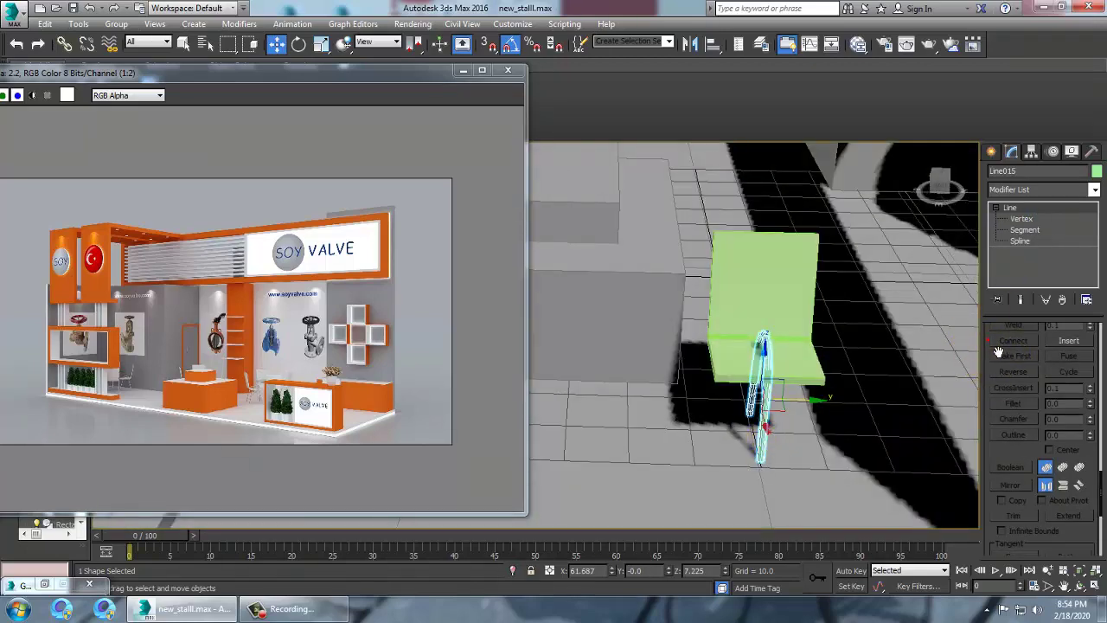
left_click_drag(1101, 396, 1103, 339)
left_click(1045, 348)
left_click(1031, 352)
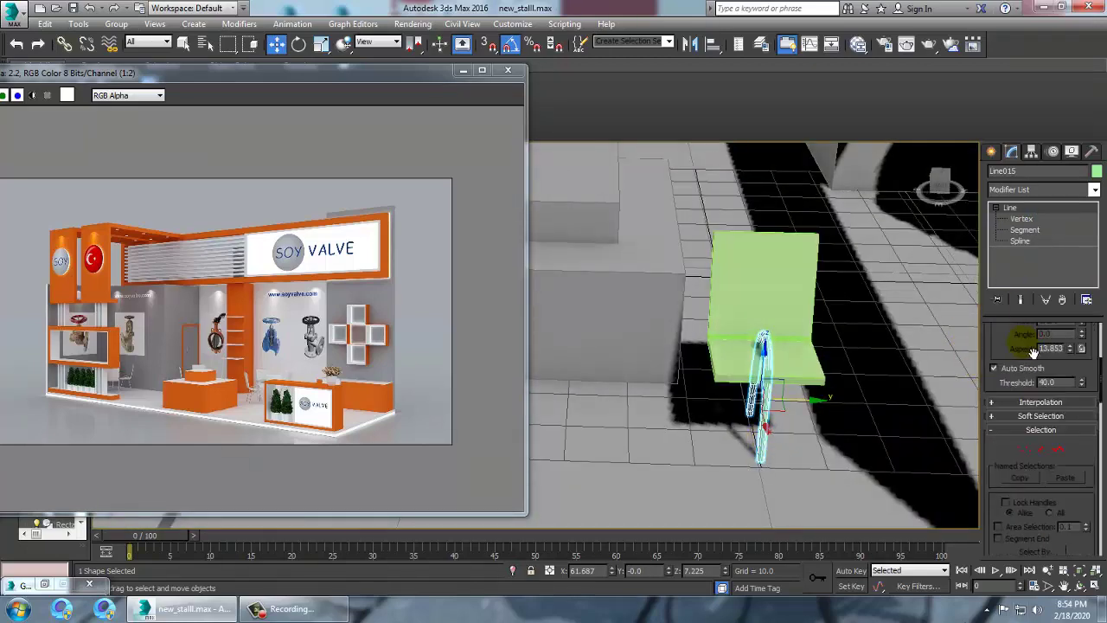
left_click_drag(1080, 432, 1080, 467)
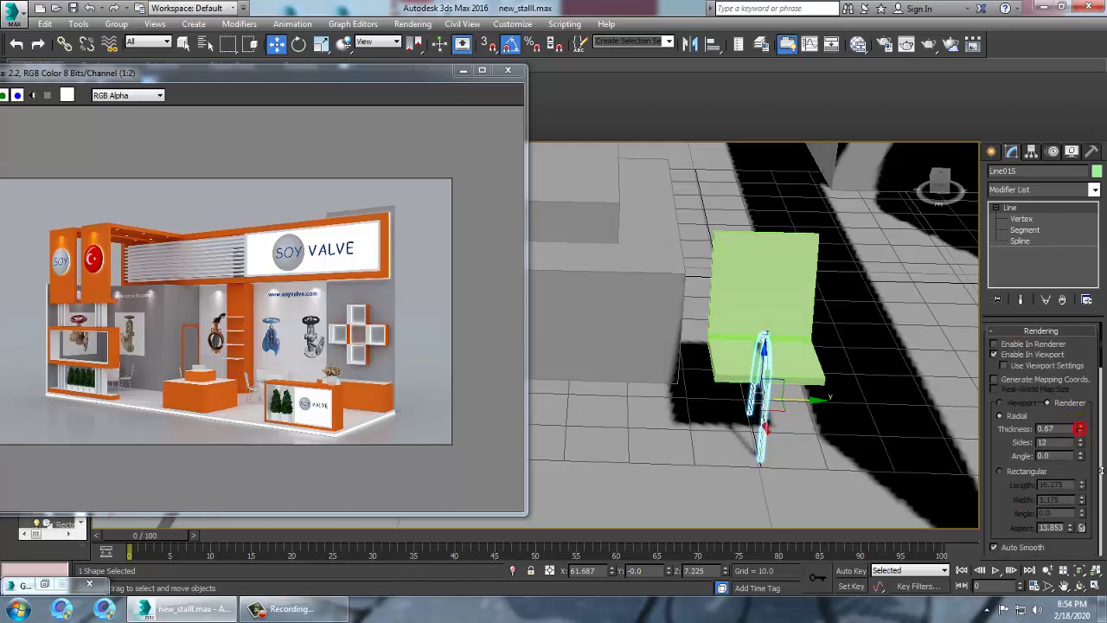
Move the leg frame sideways against the chair seat's side edge, at about Y -8.
left_click_drag(802, 412, 765, 407)
scroll(761, 405, "up", 5)
middle_click_drag(742, 389, 611, 389, "alt")
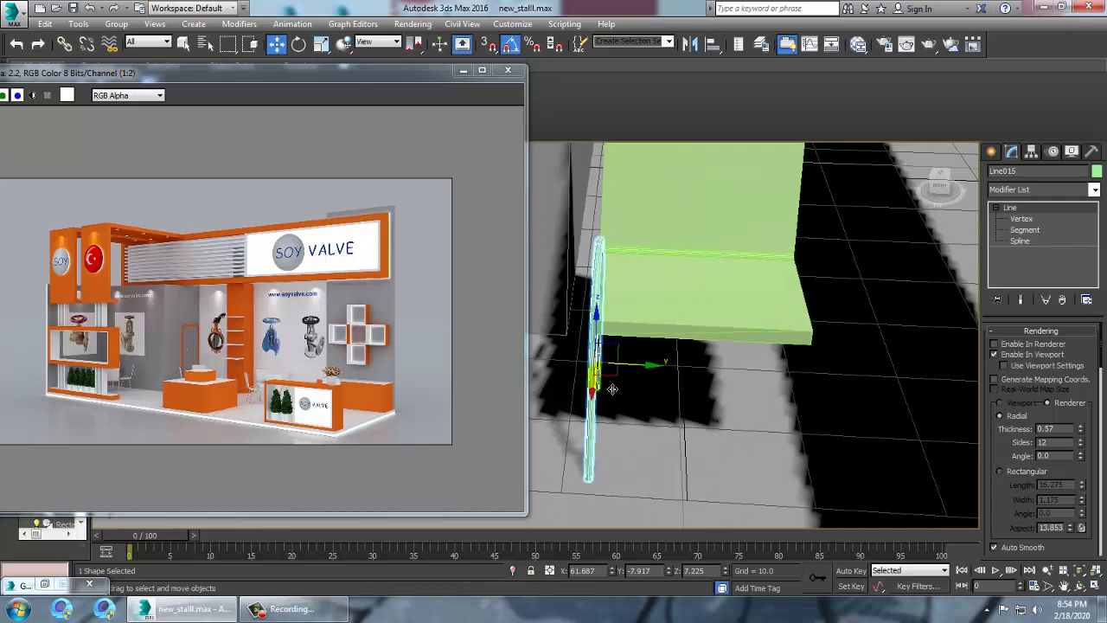
left_click_drag(639, 378, 641, 376)
middle_click_drag(641, 376, 688, 387, "alt")
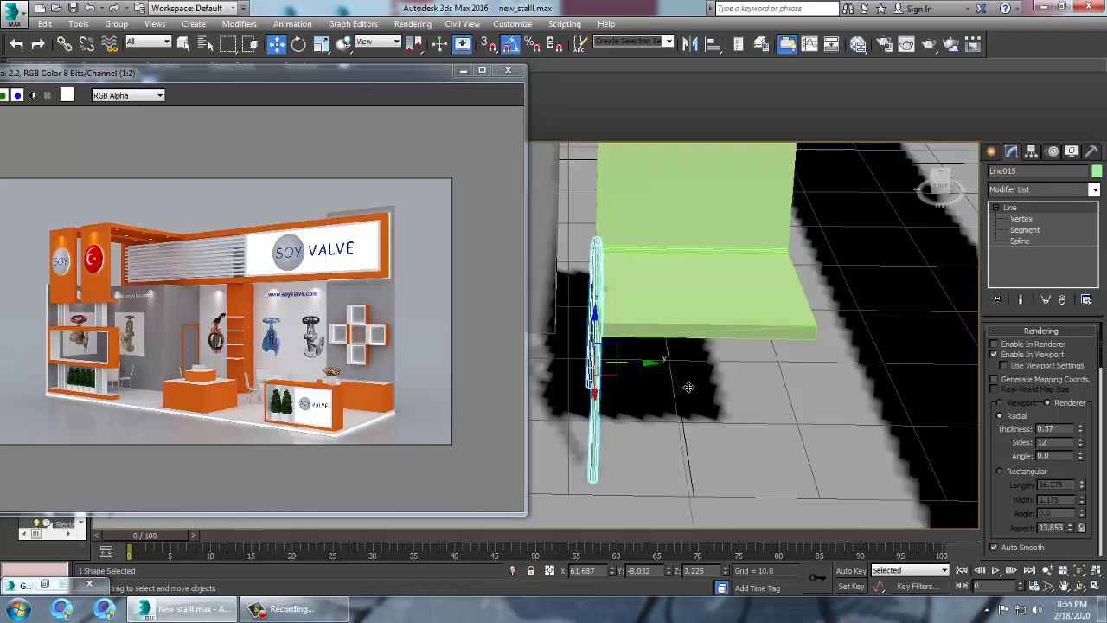
Copy the leg frame to the opposite side of the seat, at about Y 8.
left_click_drag(649, 374, 835, 370, "shift")
left_click(556, 363)
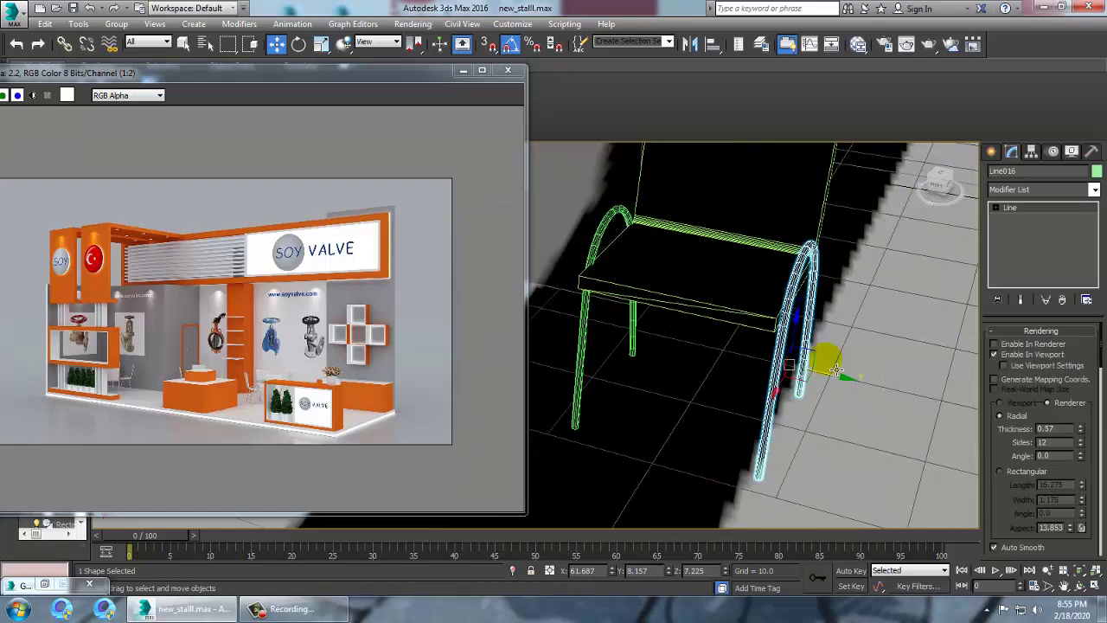
middle_click_drag(918, 373, 945, 343, "alt")
scroll(815, 353, "down", 1)
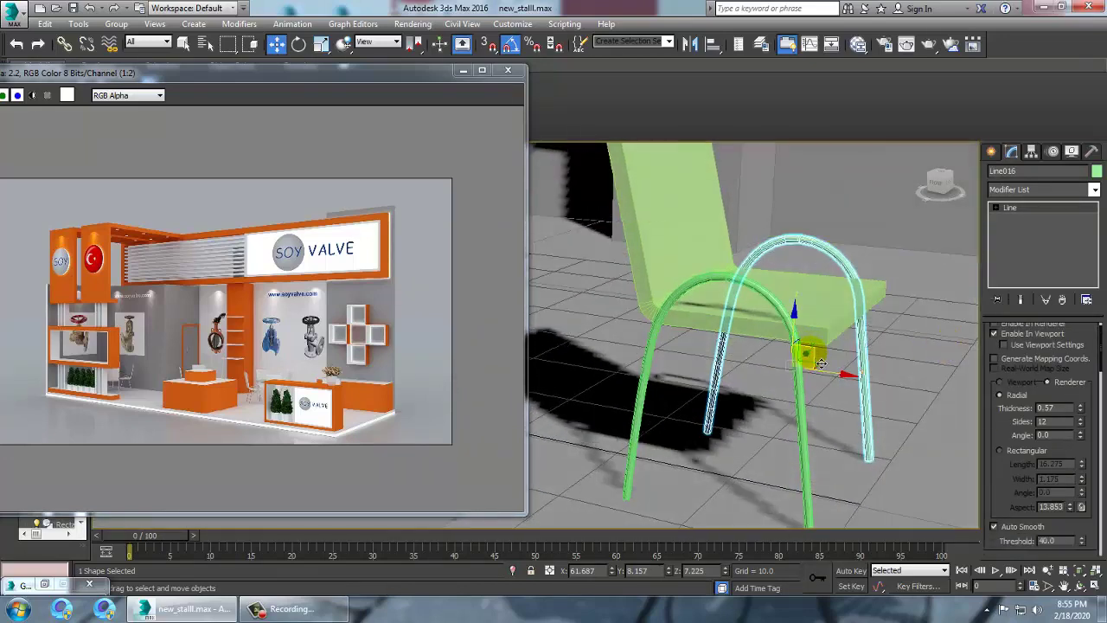
Select the chair seat together with both leg frames and change their object colour to grey.
left_click(782, 307, "ctrl")
left_click(781, 309, "ctrl")
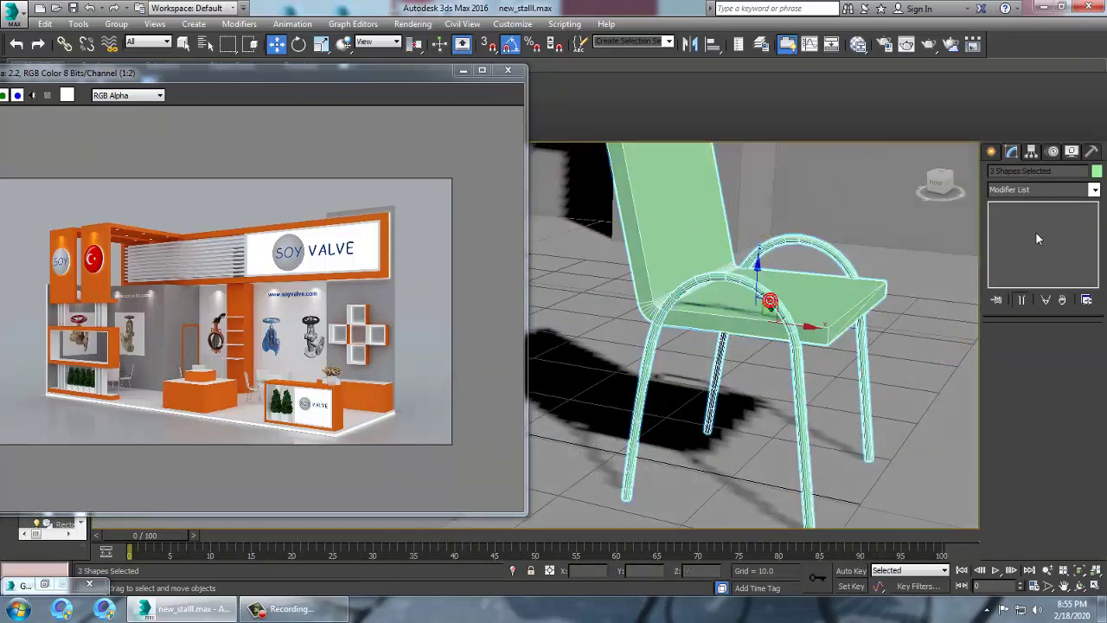
left_click(1098, 171)
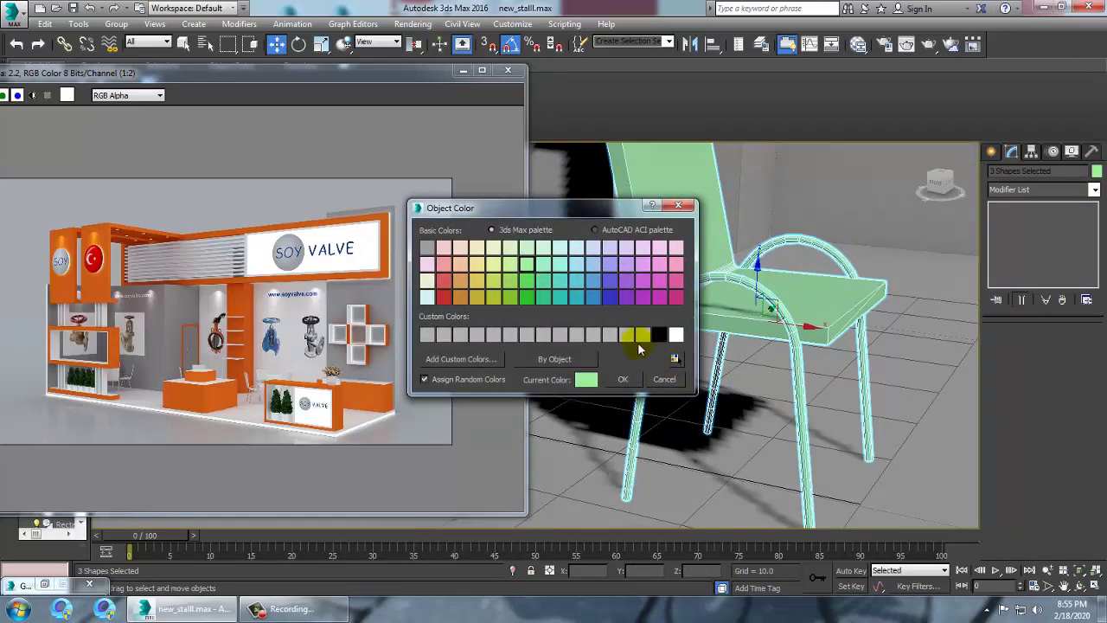
left_click(622, 379)
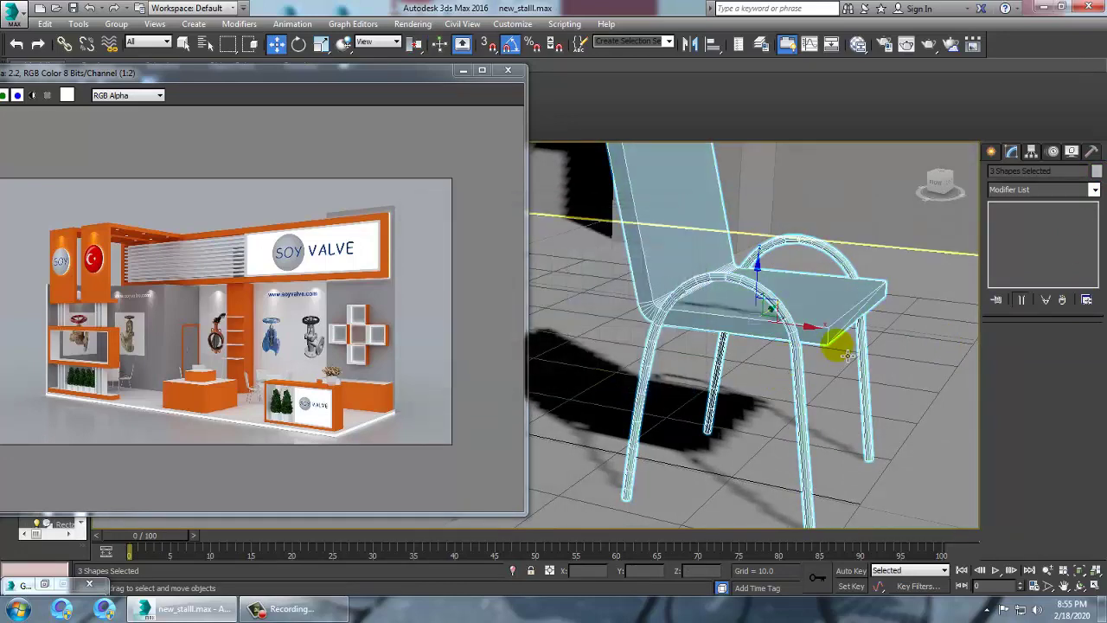
Respace the column's shelves by lowering the three lower ones progressively and nudging the top one up slightly.
scroll(856, 348, "down", 10)
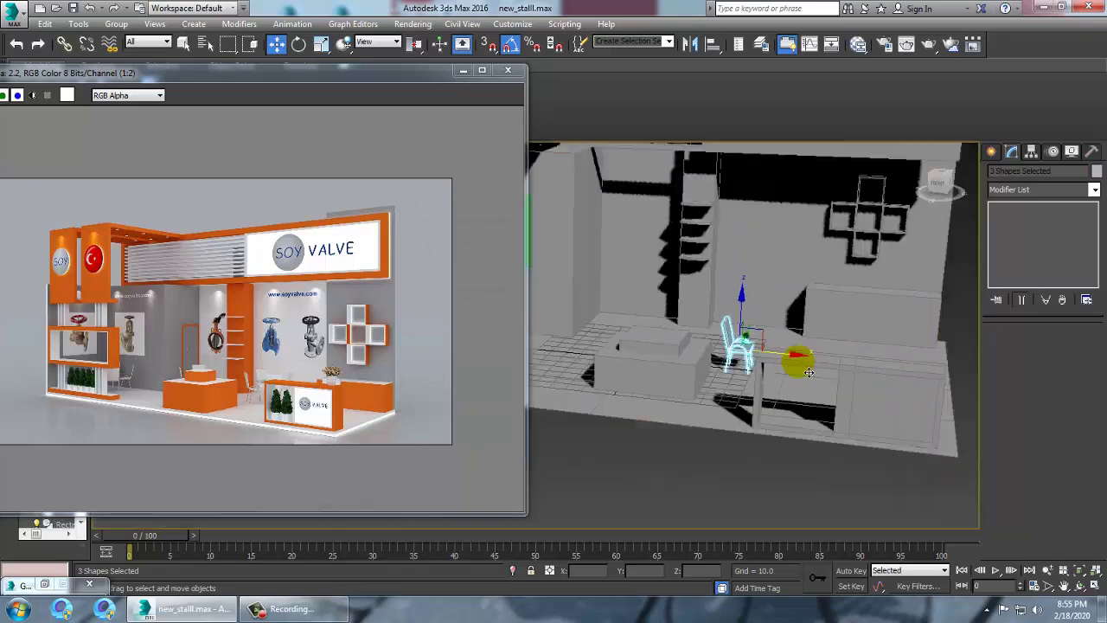
middle_click_drag(785, 371, 822, 372, "alt")
scroll(784, 316, "up", 5)
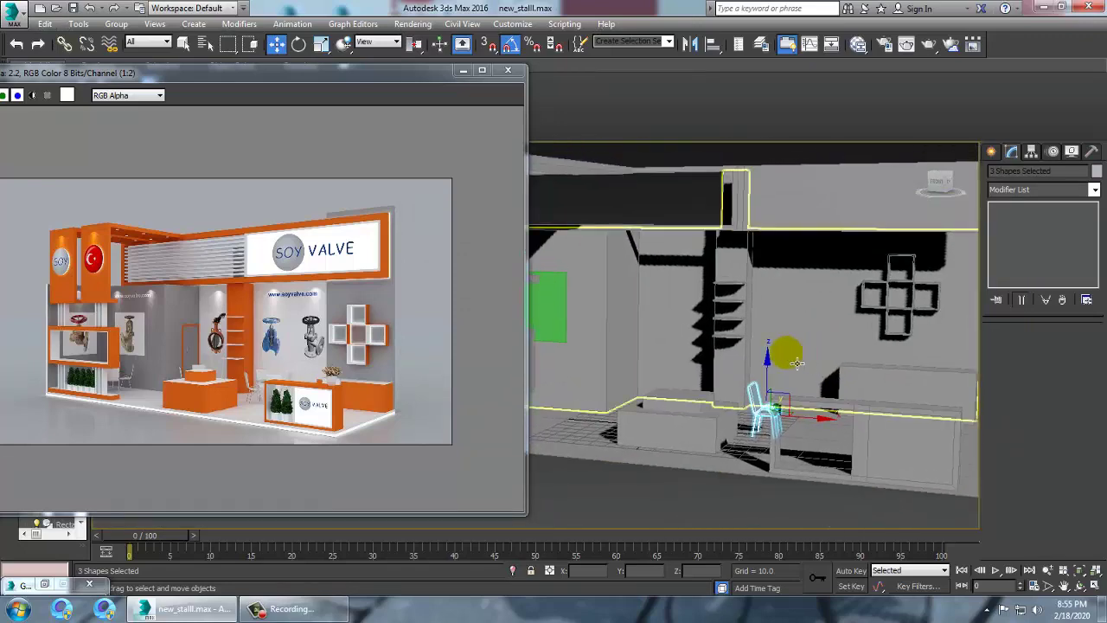
left_click(708, 314)
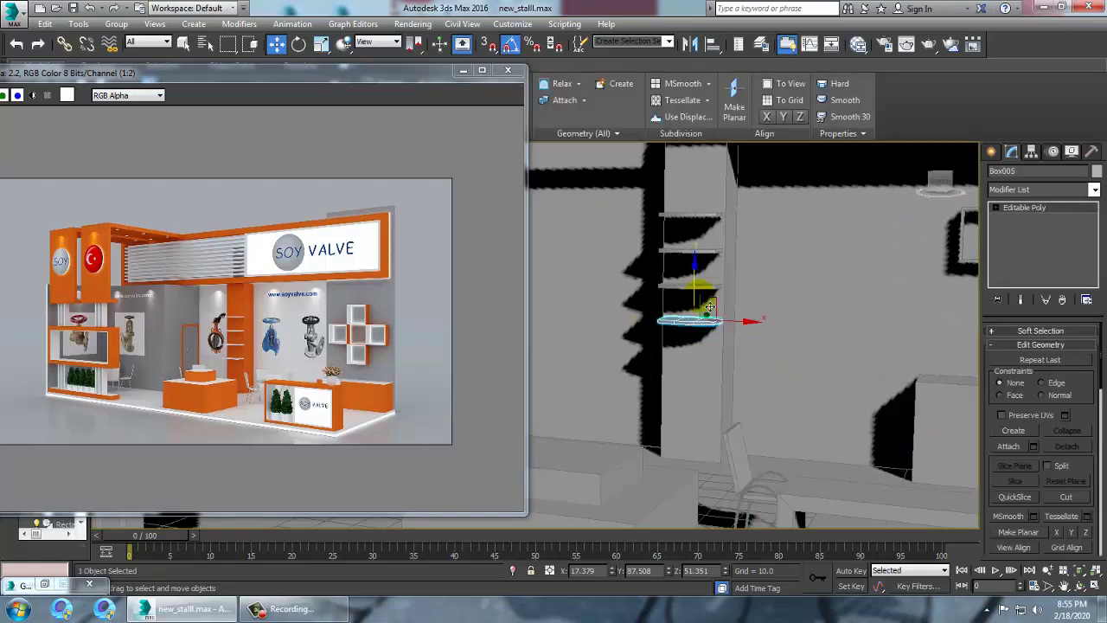
left_click_drag(711, 331, 711, 362)
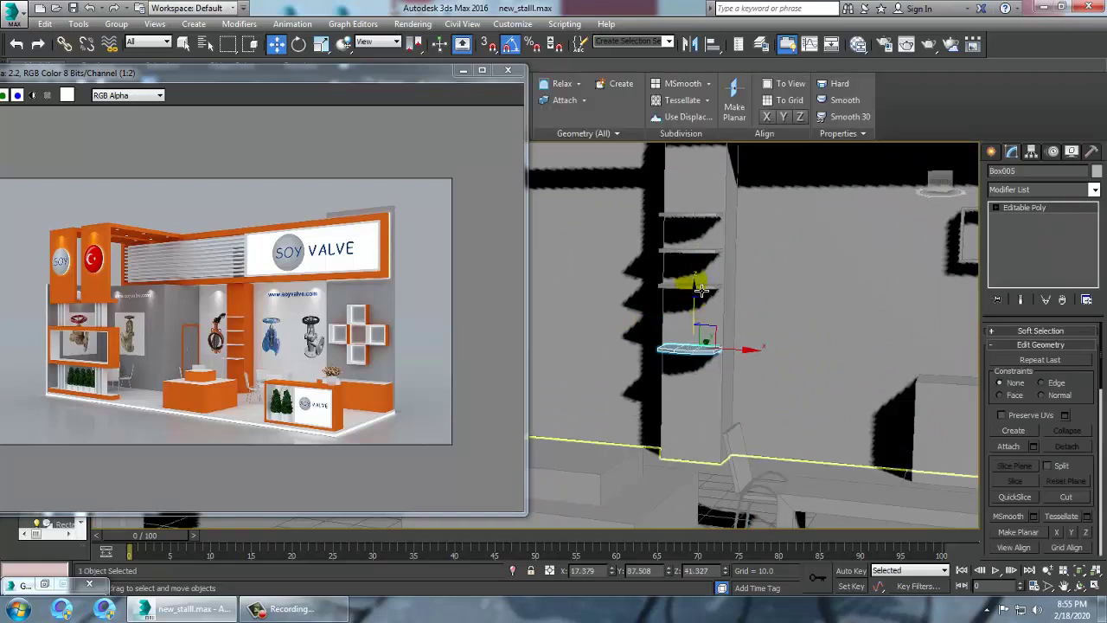
left_click(708, 282)
left_click_drag(708, 265, 711, 279)
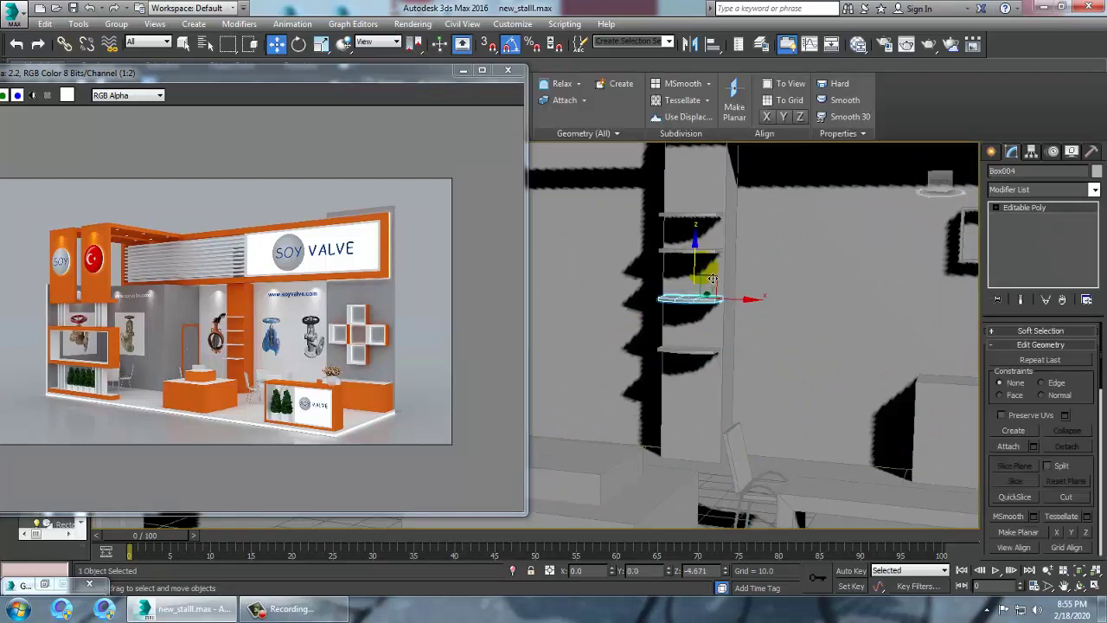
left_click(686, 261)
left_click_drag(708, 224, 711, 227)
left_click(697, 221)
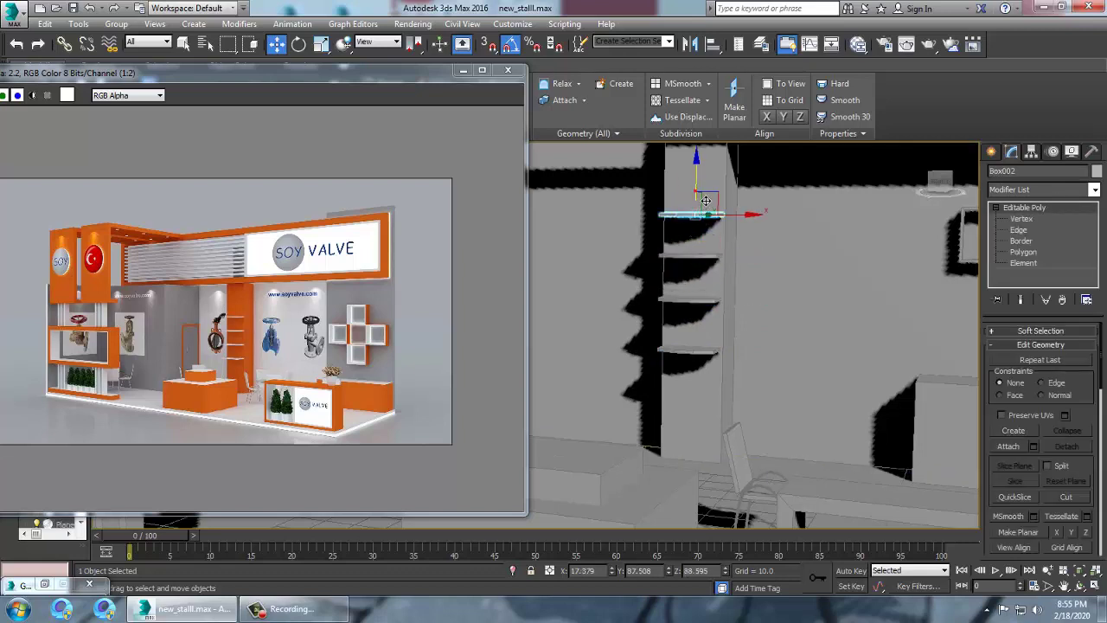
Move the whole chair about 16 along X on the stall floor and rotate it slightly about its vertical axis.
scroll(822, 342, "down", 4)
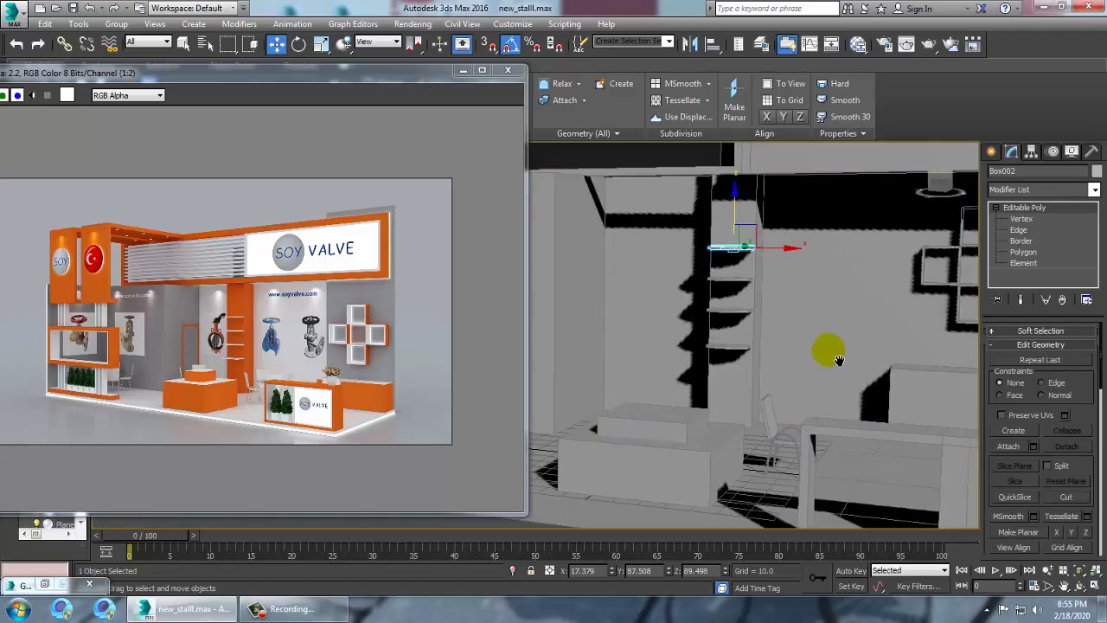
middle_click_drag(791, 329, 697, 428, "alt")
left_click(695, 426)
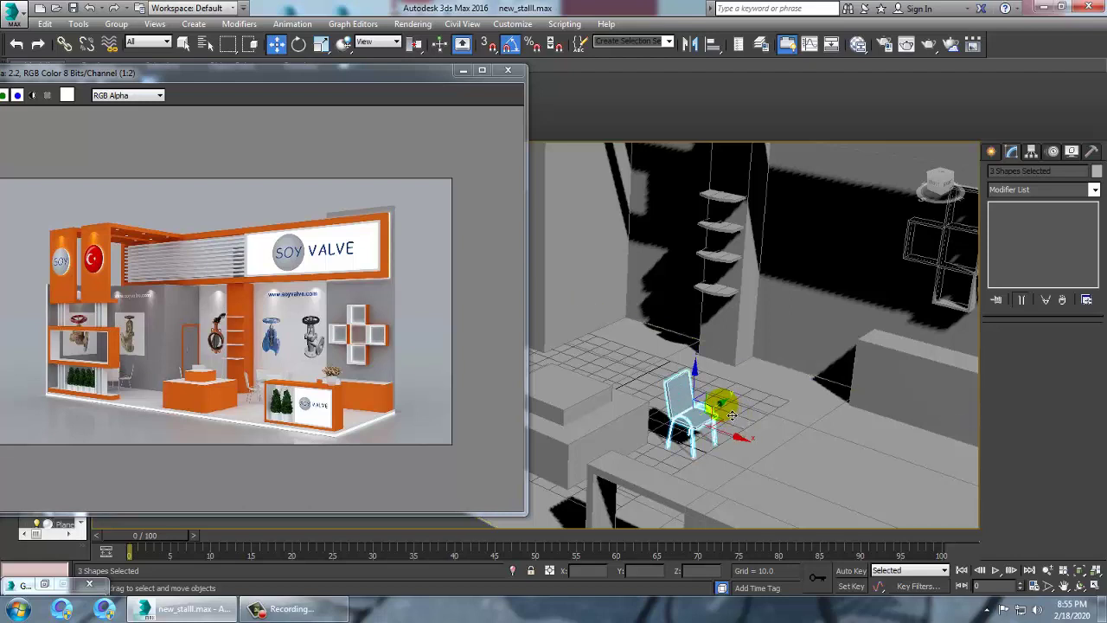
left_click_drag(718, 403, 771, 421)
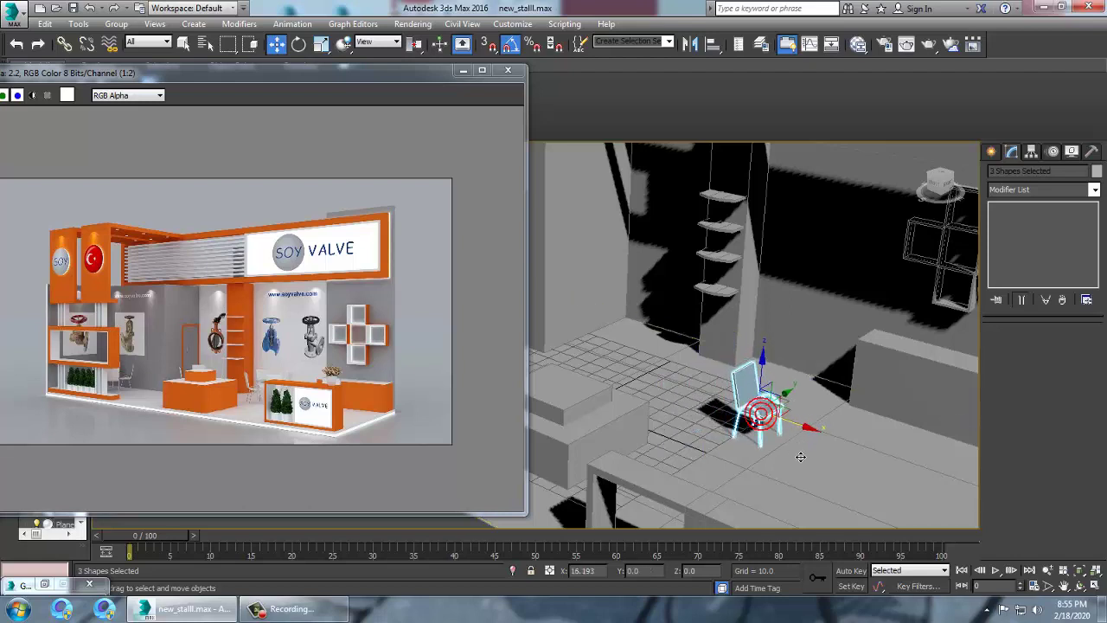
key("e")
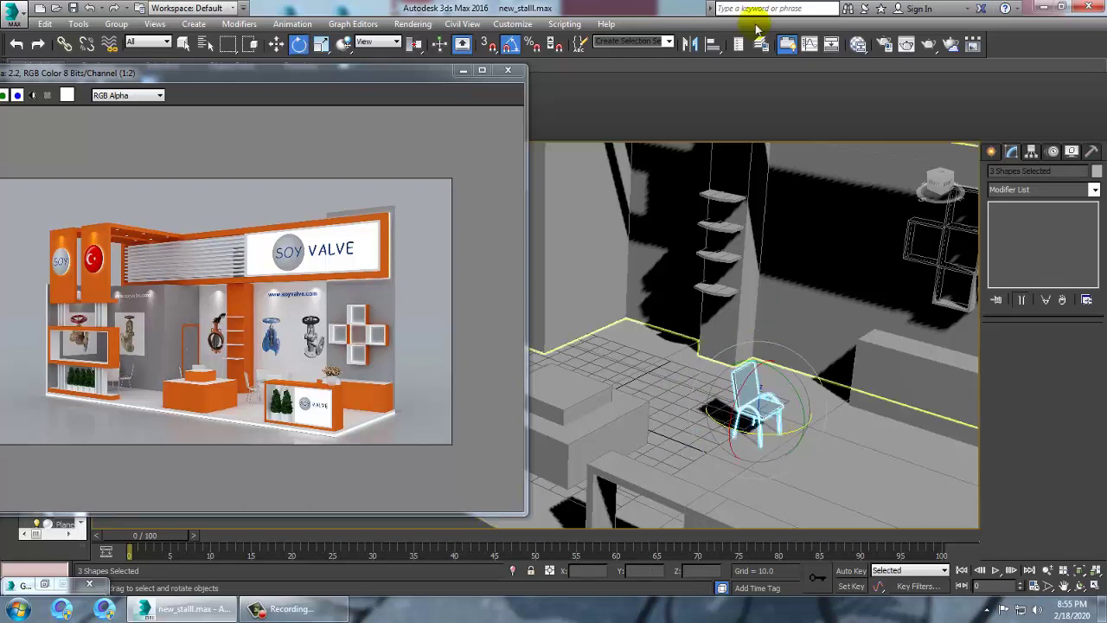
left_click_drag(776, 436, 789, 441)
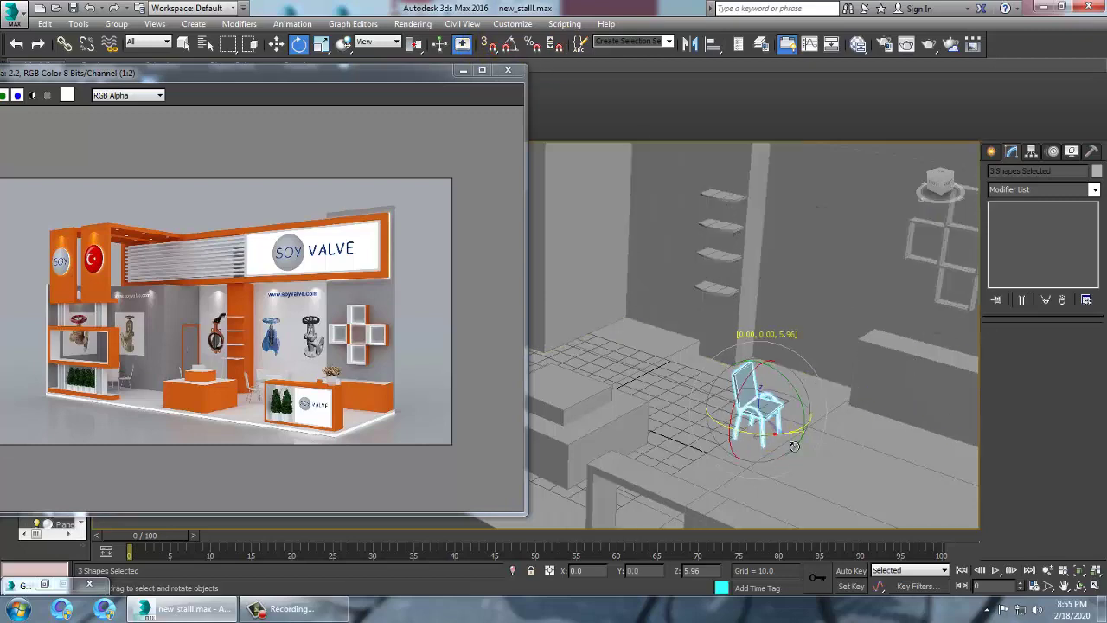
middle_click_drag(767, 430, 739, 342)
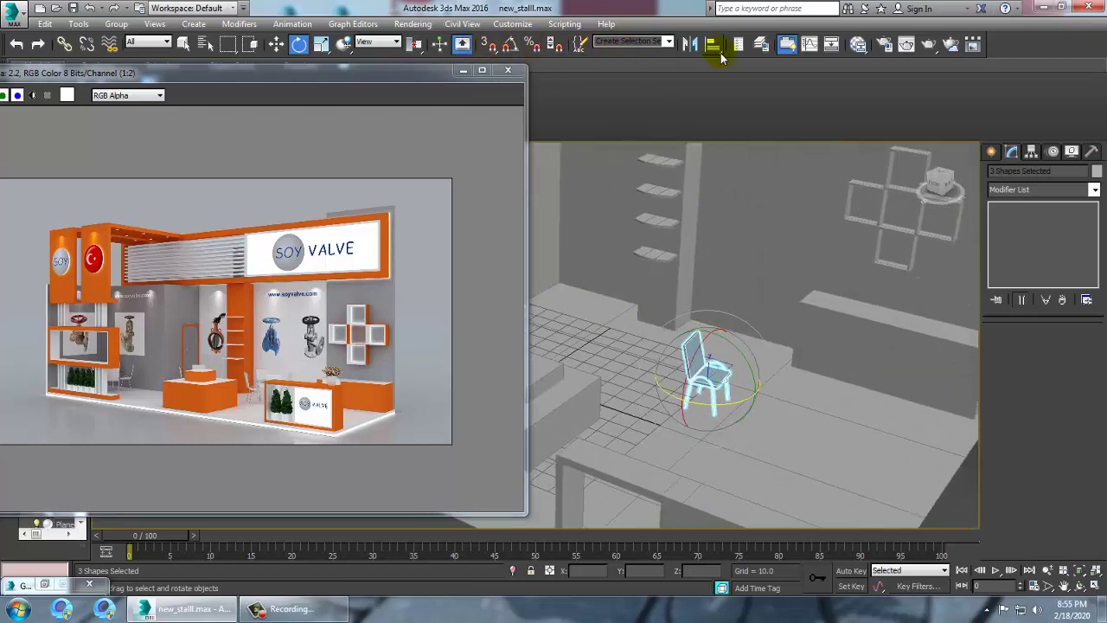
Mirror the chair across the X axis as a copy and move it along X to face the first chair.
left_click(690, 47)
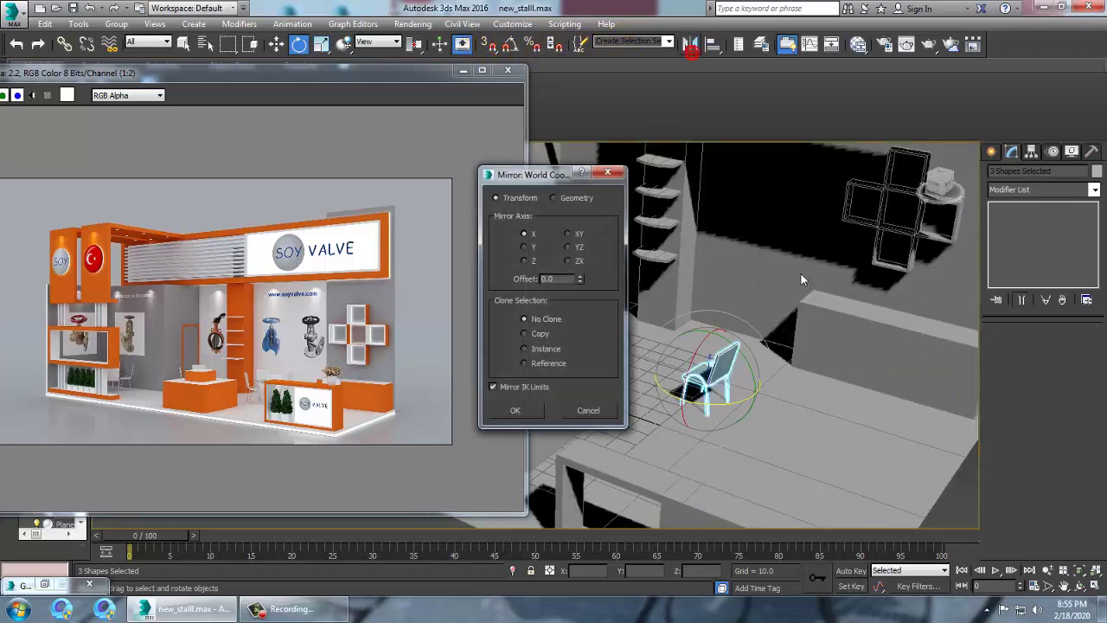
left_click(543, 334)
left_click(515, 411)
key("w")
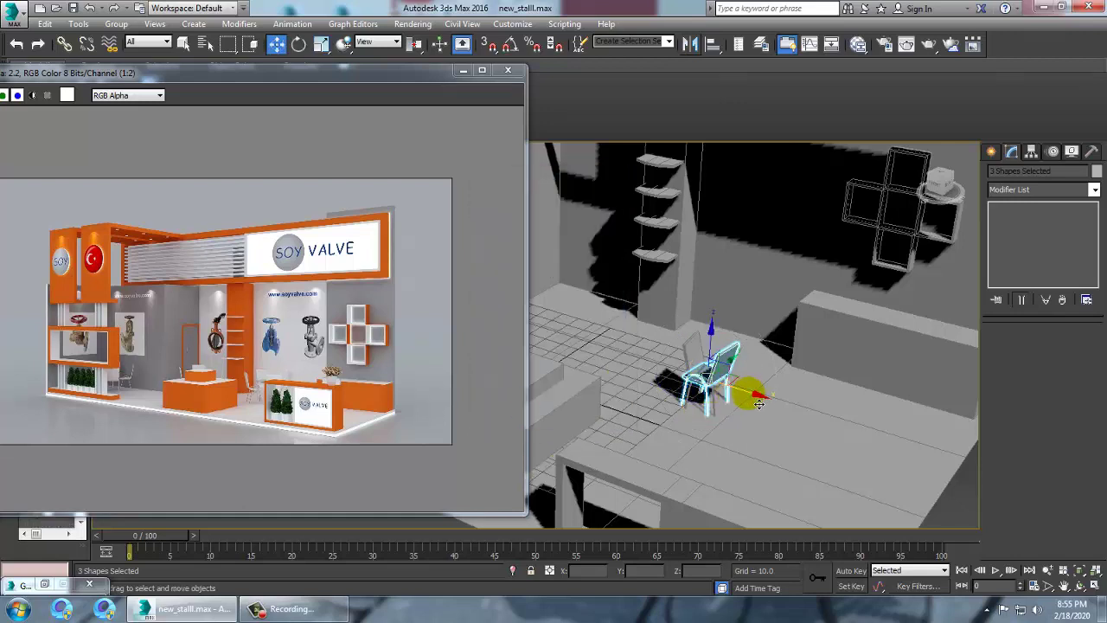
left_click_drag(759, 403, 873, 440)
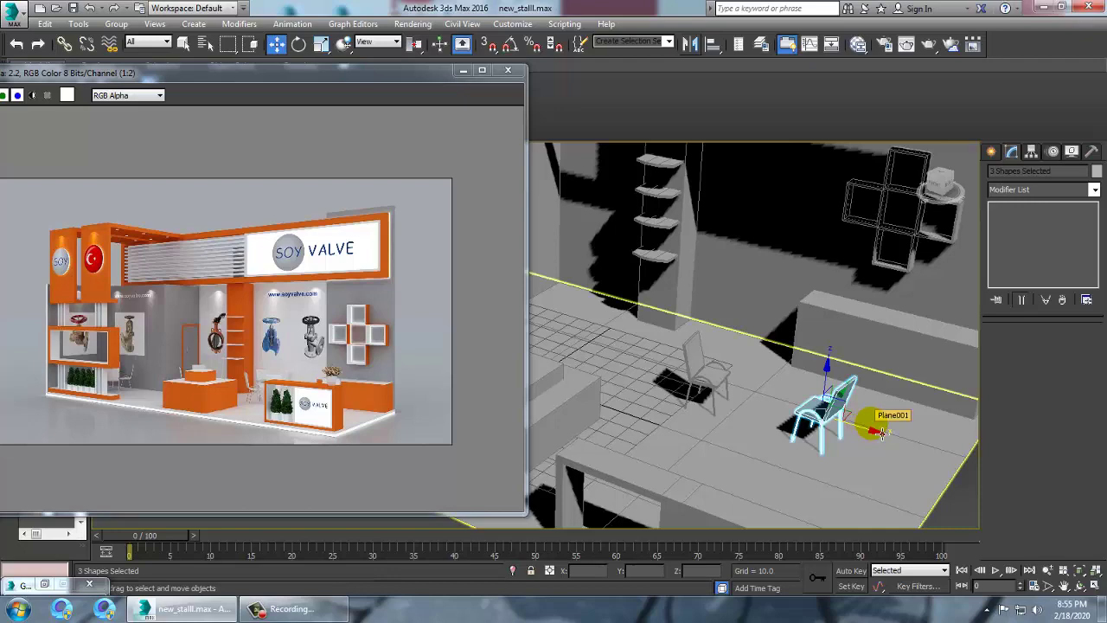
Copy the green poster panel from the storage room wall along X to about X 68, in front of the back wall.
middle_click_drag(822, 406, 817, 308, "alt")
middle_click_drag(818, 308, 851, 453)
scroll(781, 413, "down", 5)
left_click(710, 398)
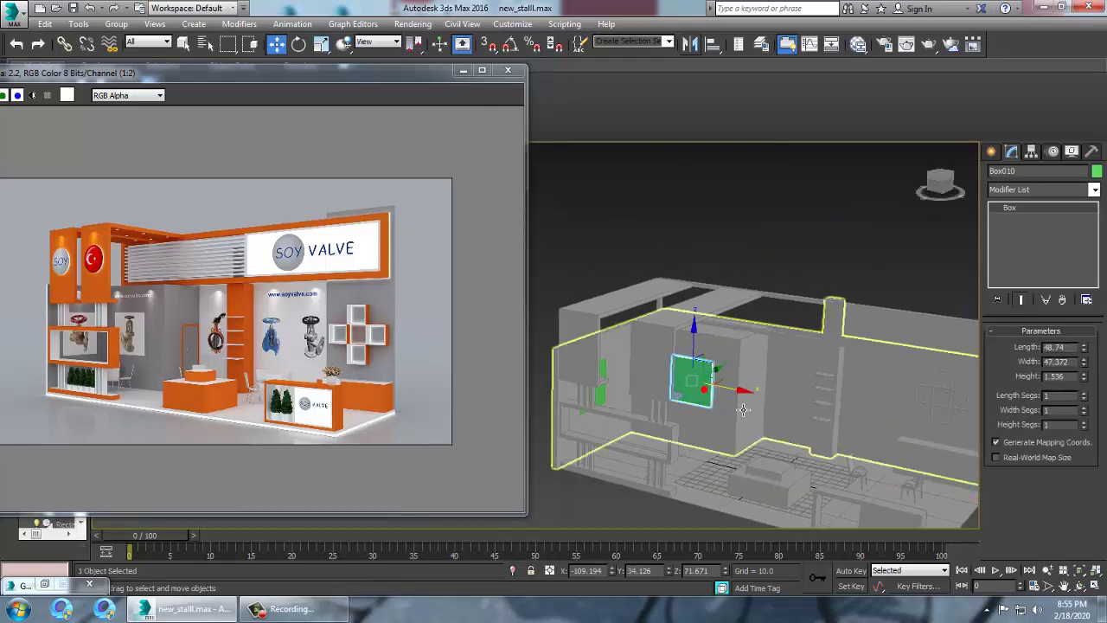
left_click_drag(743, 409, 906, 438, "shift")
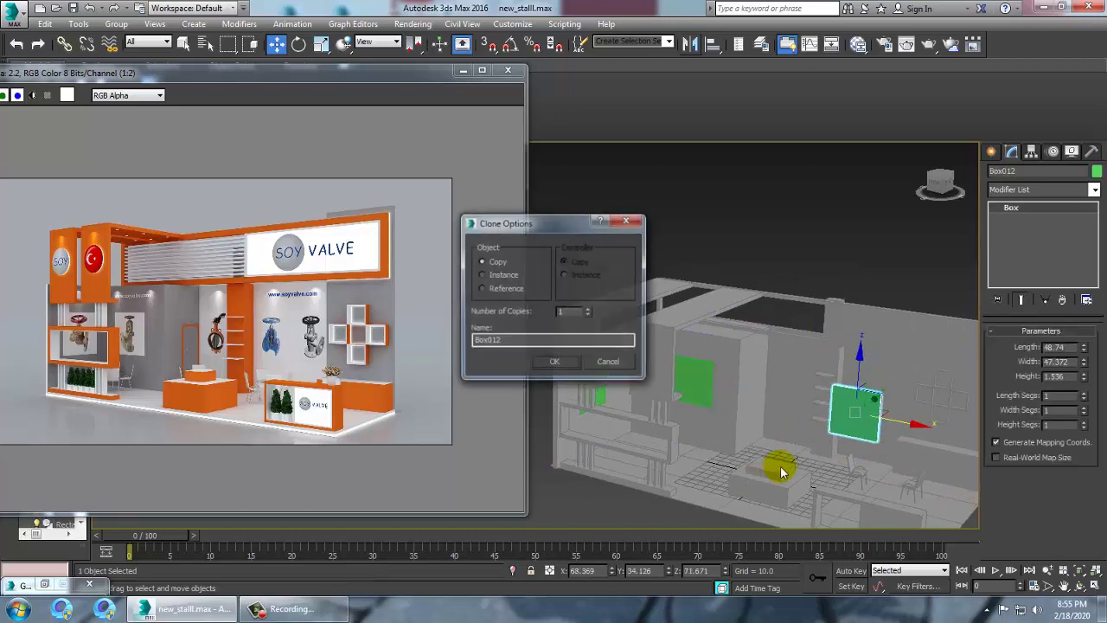
left_click(555, 361)
Move the copied poster panel onto the back wall at about X 62, Y 104, between the shelf column and the cross-shaped shelf.
mouse_move(805, 415)
middle_mouse_down("alt")
mouse_move(853, 407)
mouse_move(861, 426)
middle_mouse_up("alt")
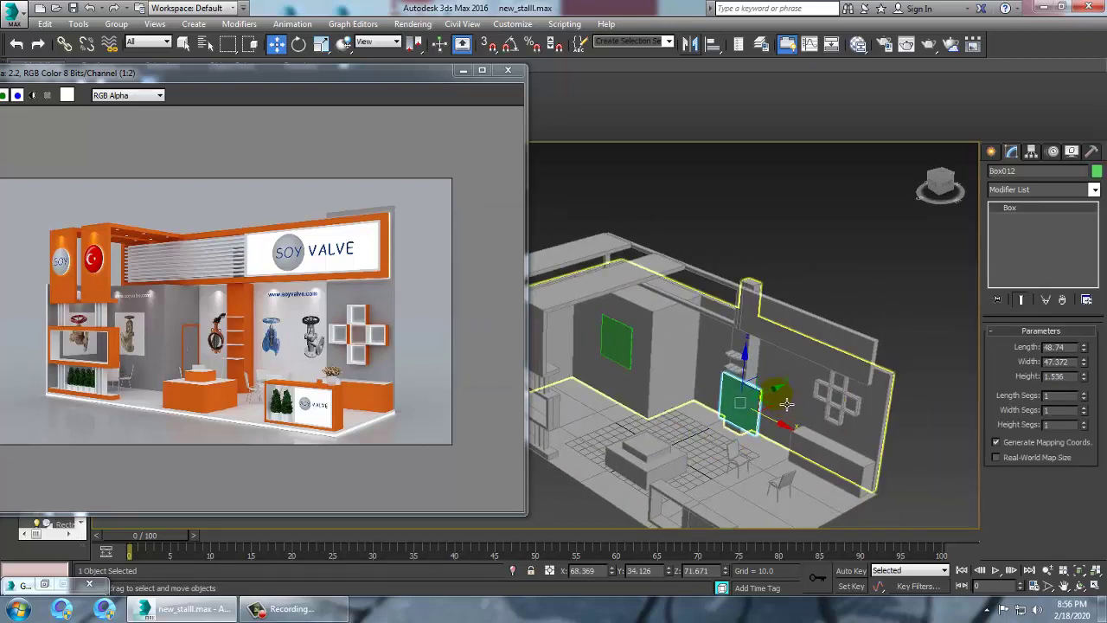
left_click_drag(778, 389, 847, 393)
key("z")
scroll(769, 394, "down", 3)
middle_click_drag(766, 429, 751, 395, "alt")
left_click_drag(697, 374, 597, 364)
scroll(627, 374, "down", 6)
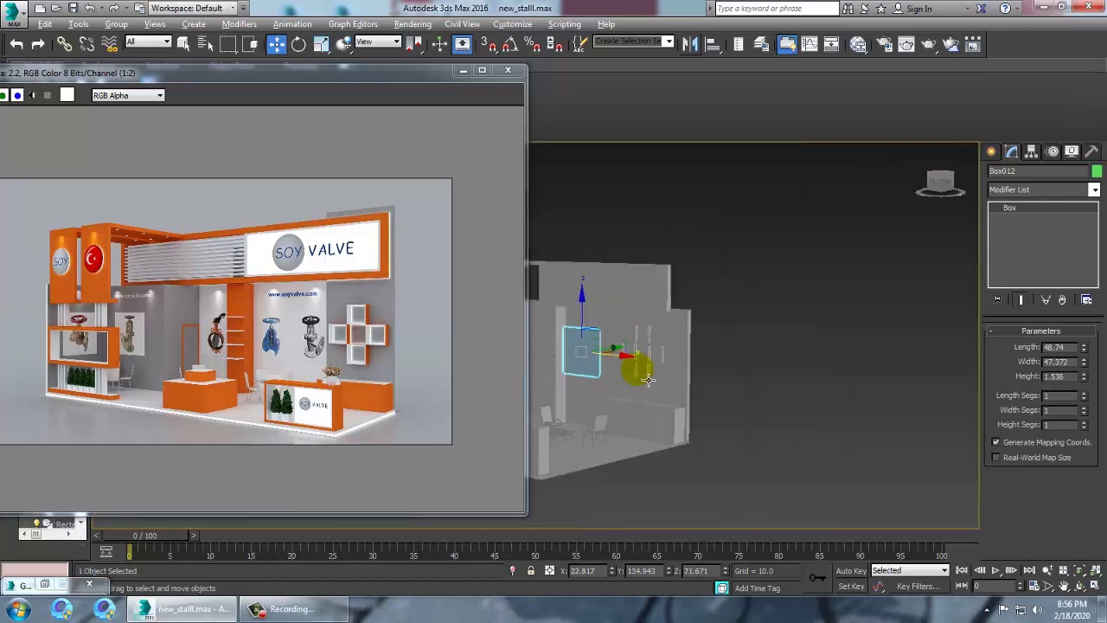
middle_click_drag(648, 379, 646, 335, "alt")
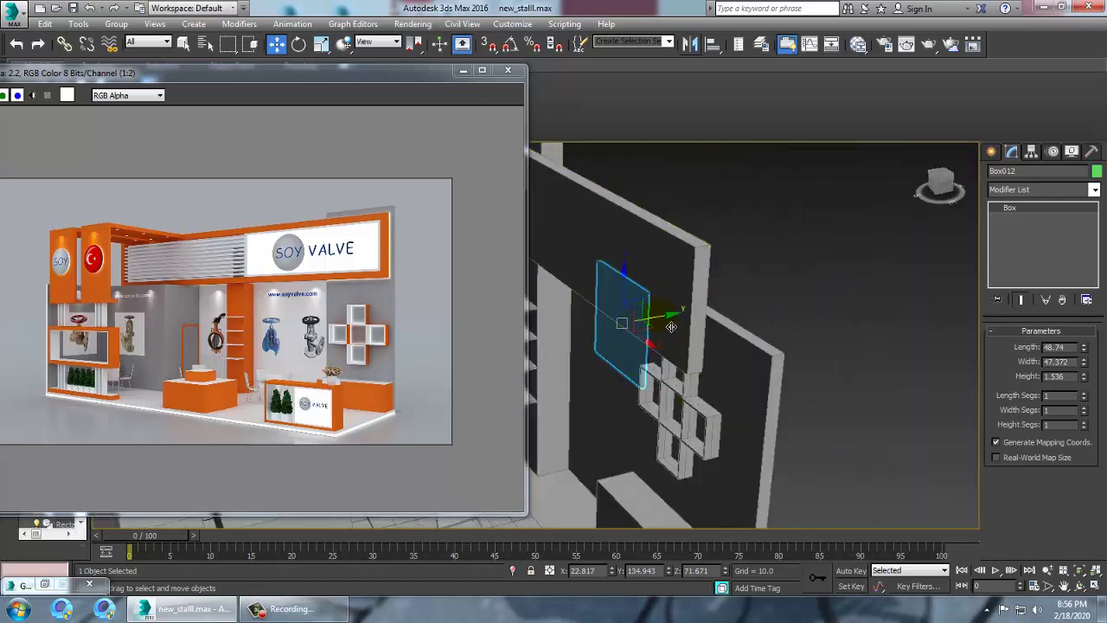
left_click_drag(671, 327, 614, 353)
middle_click_drag(615, 354, 665, 353, "alt")
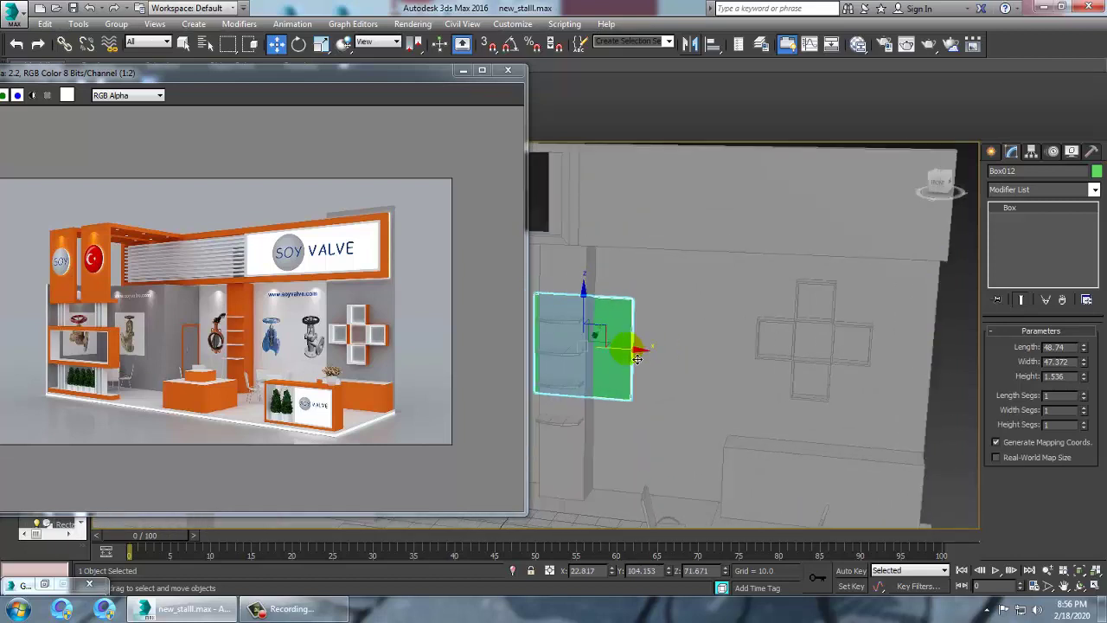
left_click_drag(638, 358, 718, 371)
Scale the panel on the back wall to about 127% in width and 175% in height.
key("r")
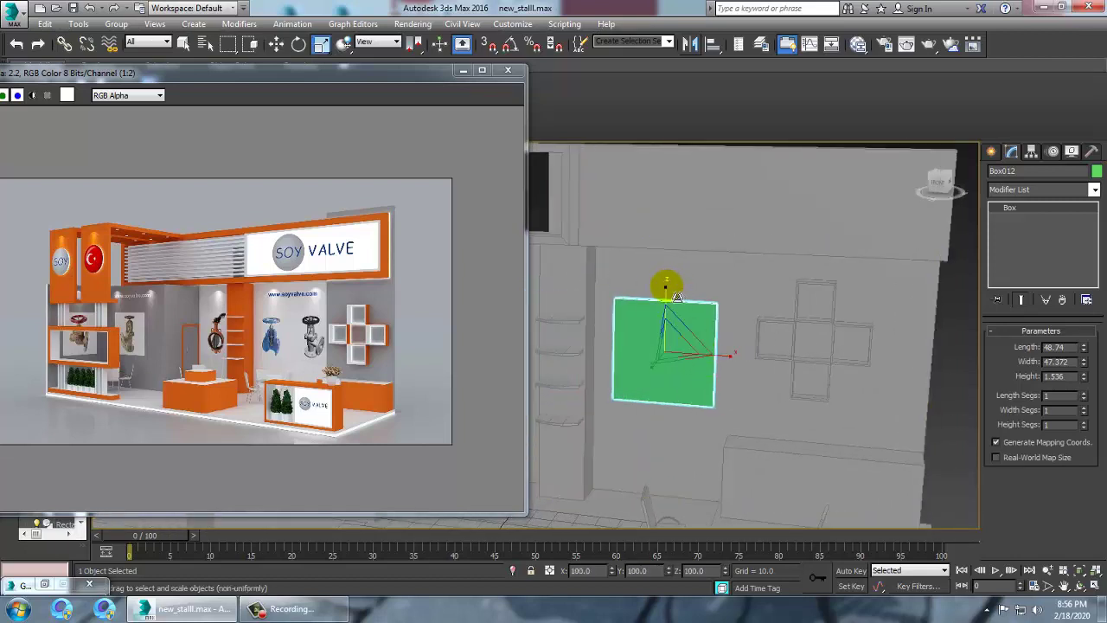
left_click_drag(666, 289, 668, 248)
left_click_drag(735, 355, 753, 372)
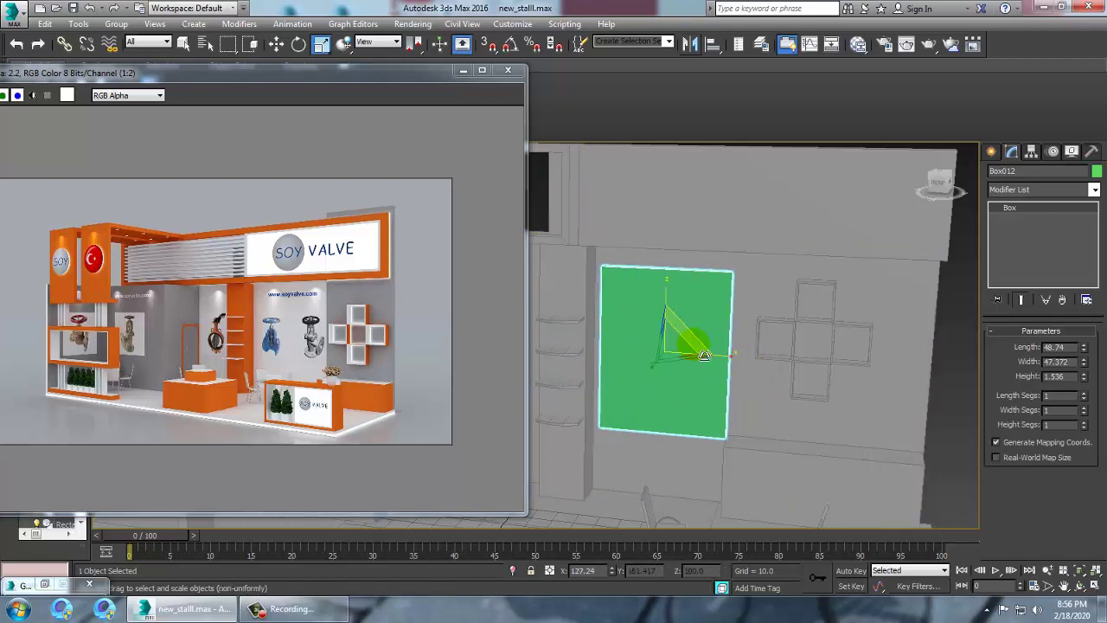
left_click_drag(675, 308, 664, 282)
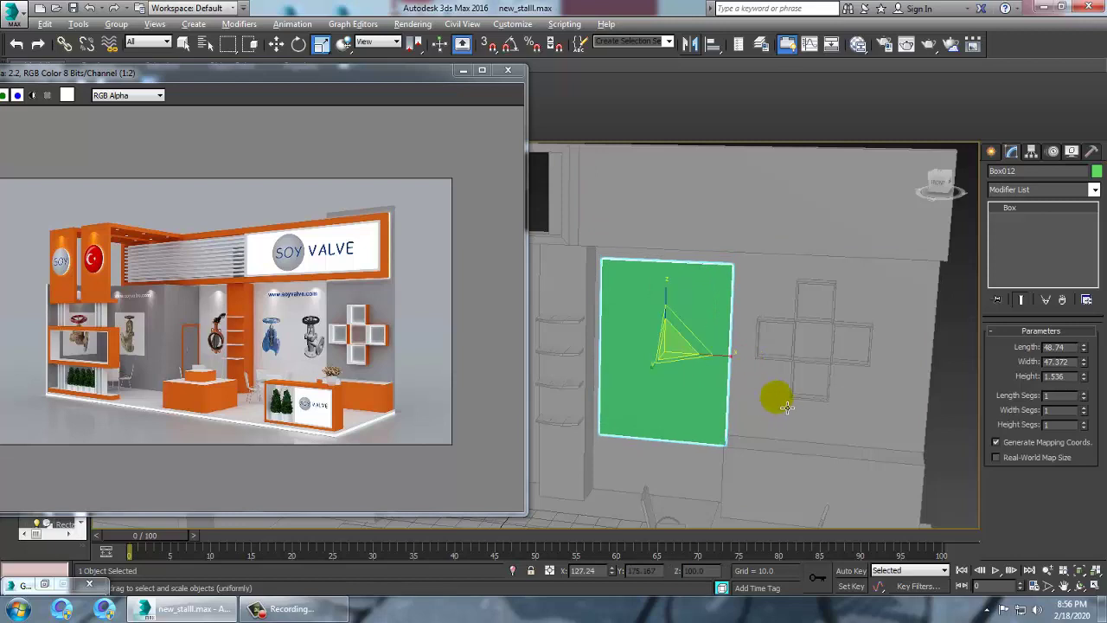
left_click_drag(725, 355, 729, 354)
Shift the enlarged panel slightly along X to about 61 and raise it to about Z 76.
key("w")
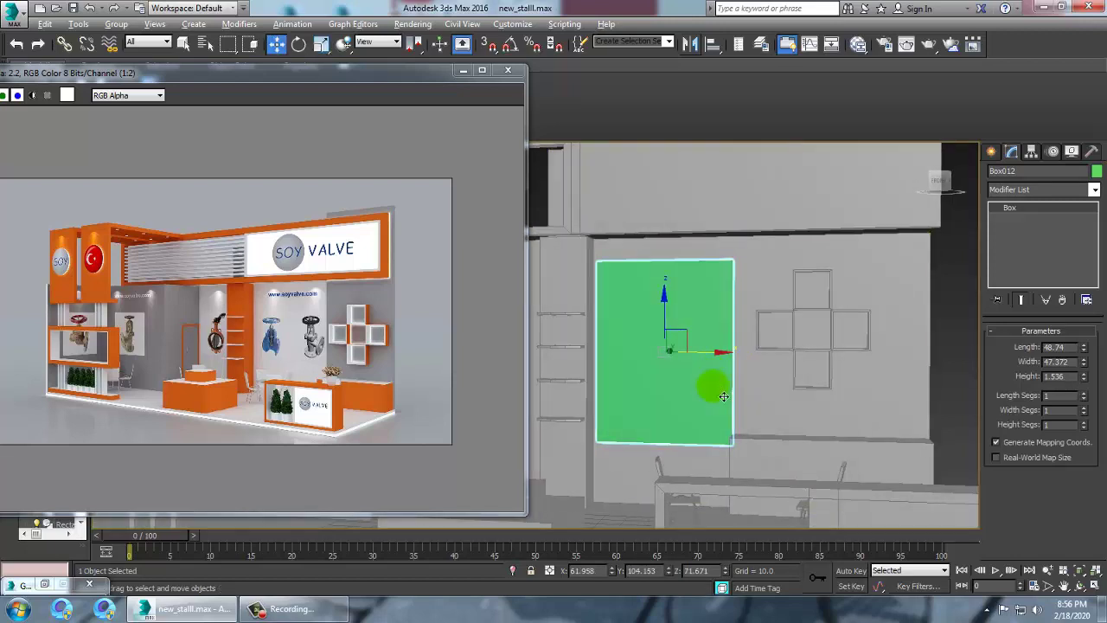
middle_click_drag(713, 383, 735, 384, "alt")
left_click_drag(705, 355, 701, 353)
scroll(716, 352, "down", 3)
scroll(727, 362, "down", 3)
mouse_move(727, 363)
middle_mouse_down("alt")
mouse_move(705, 382)
mouse_move(730, 381)
middle_mouse_up("alt")
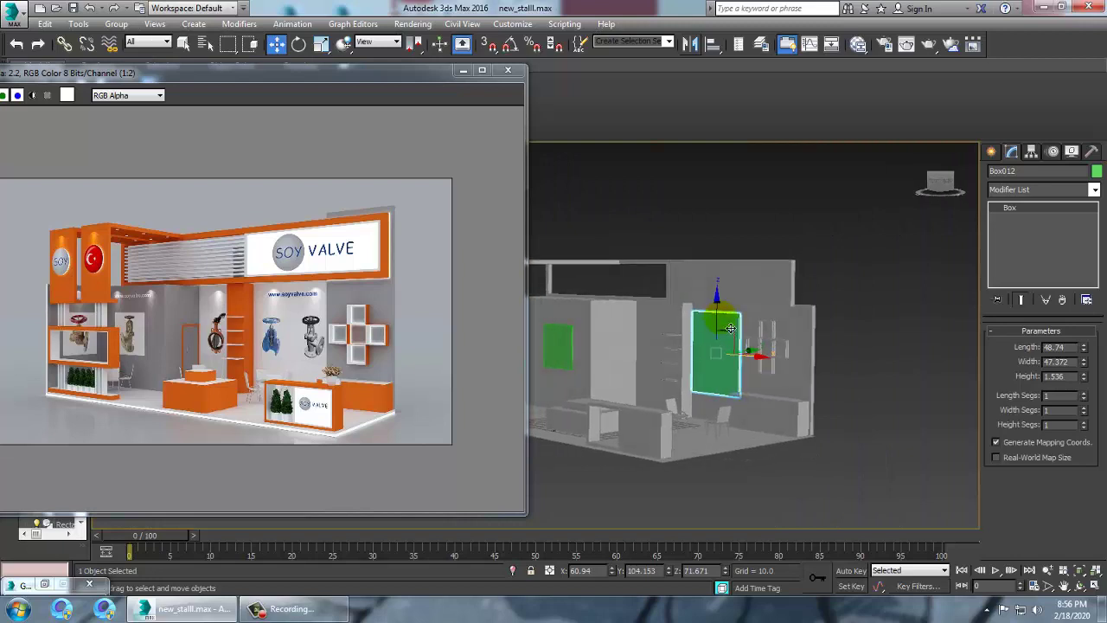
scroll(719, 344, "up", 5)
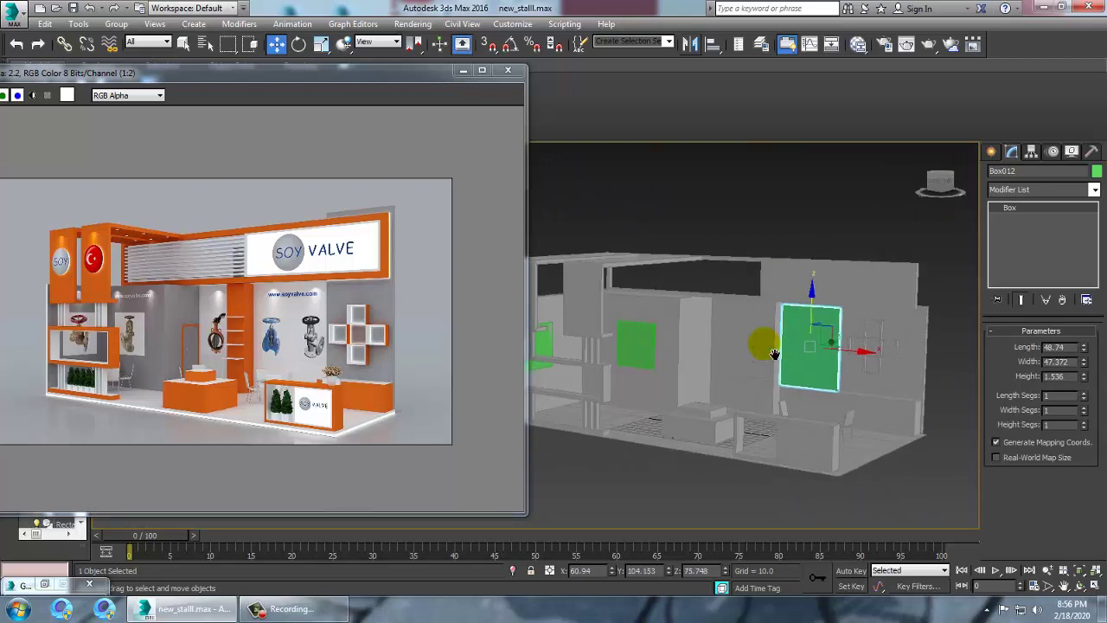
Copy the enlarged panel along X to the other side of the shelf column and narrow the copy to about 89%.
left_click_drag(882, 352, 735, 352, "shift")
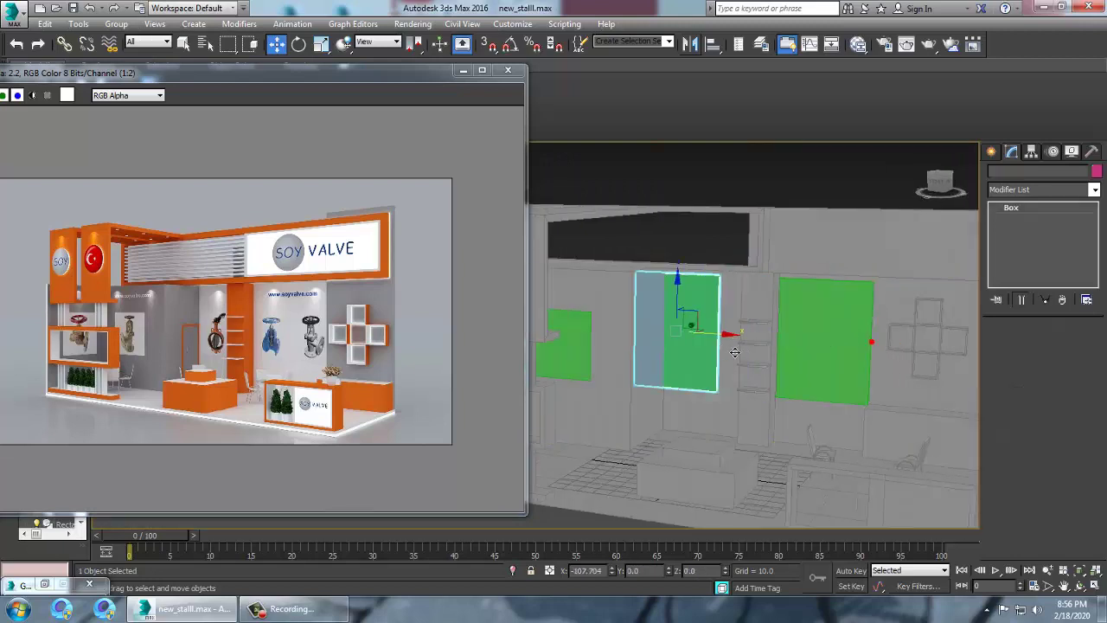
left_click(545, 363)
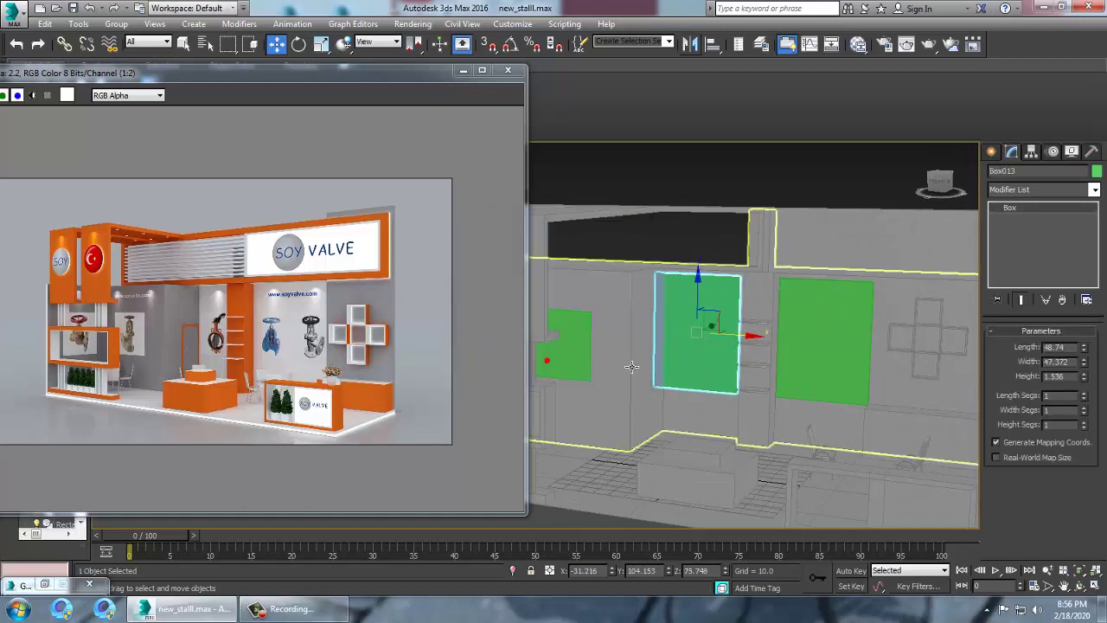
key("r")
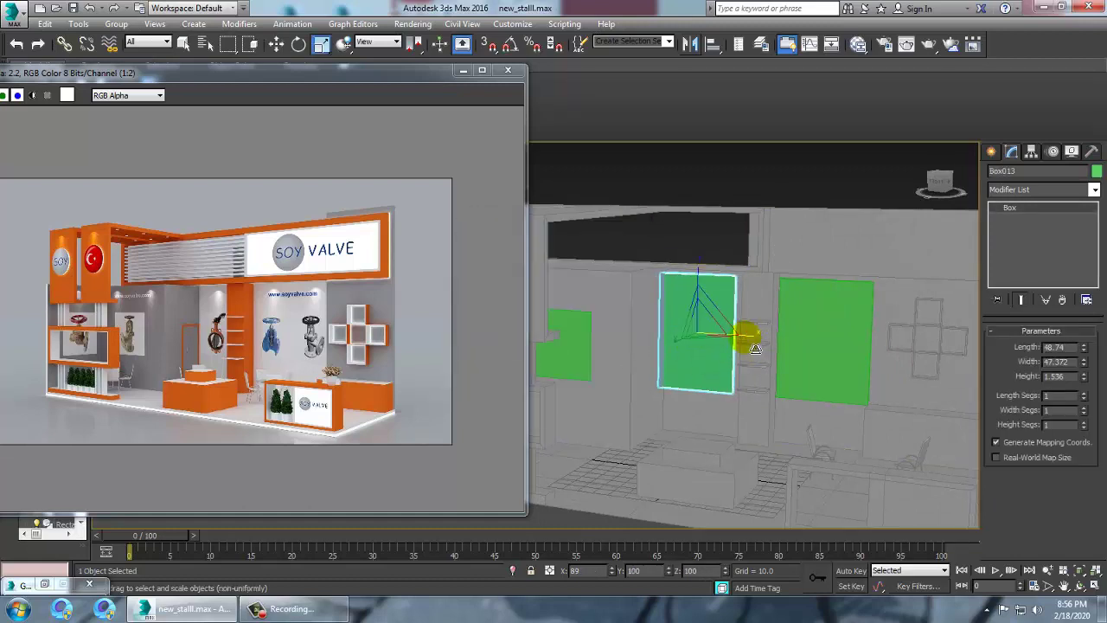
Position the narrowed panel beside the shelf column at about X -22, Z 71, and reduce its height slightly.
key("w")
left_click_drag(749, 349, 762, 345)
key("r")
mouse_move(721, 289)
left_mouse_down()
mouse_move(726, 277)
mouse_move(726, 300)
left_mouse_up()
key("w")
scroll(744, 320, "down", 5)
middle_click_drag(823, 403, 825, 373, "alt")
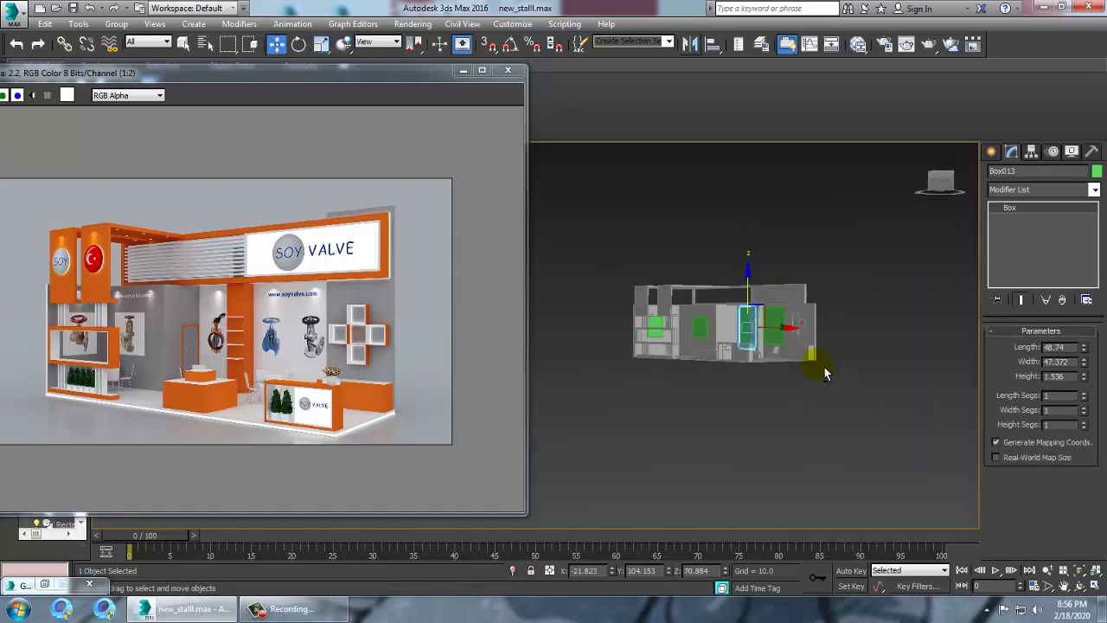
Assign the same light grey object color to every object in the scene.
scroll(794, 361, "up", 3)
middle_click_drag(756, 359, 805, 421, "alt")
key("ctrl+a")
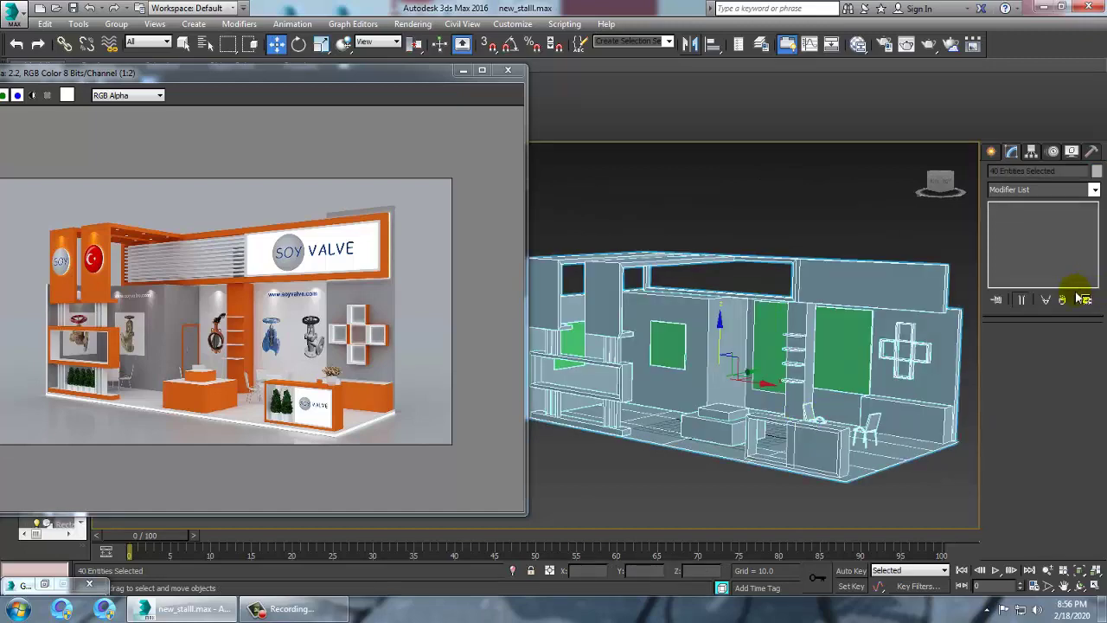
left_click(1097, 172)
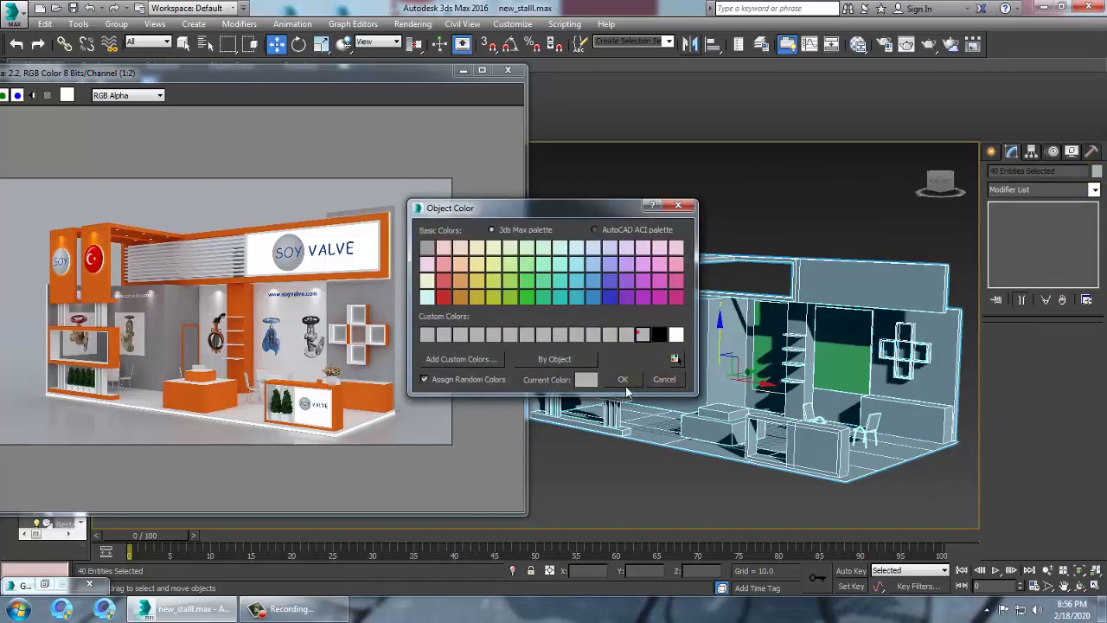
left_click(623, 379)
left_click(624, 443)
Lower the top vertices of the front counter slightly to reduce its height.
middle_click_drag(624, 443, 839, 408, "alt")
left_click(807, 414)
scroll(822, 407, "up", 3)
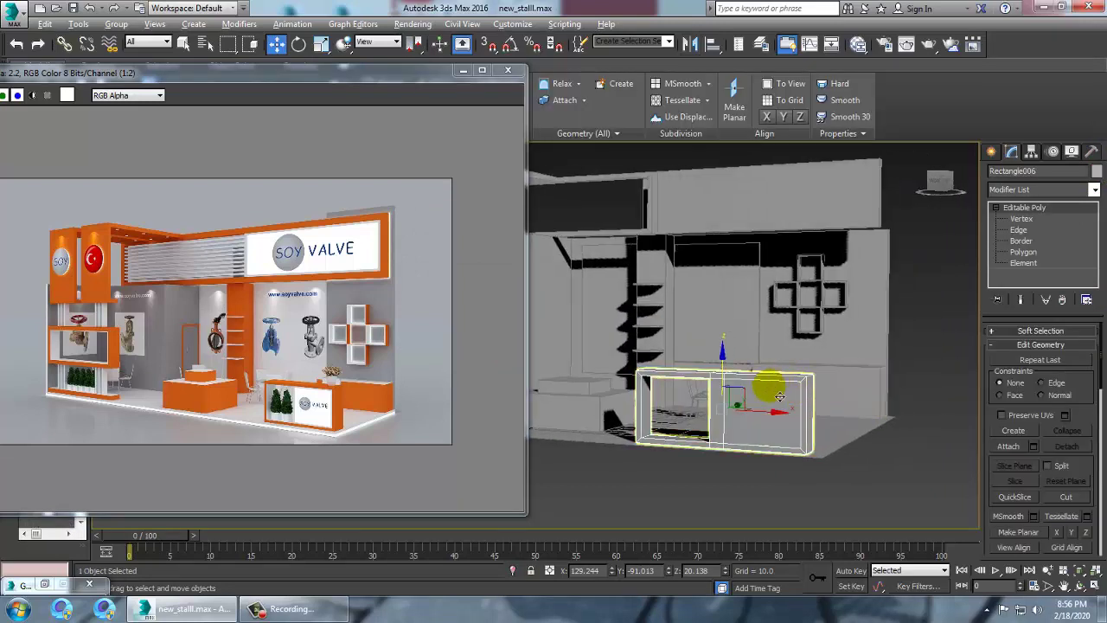
key("r")
key("1")
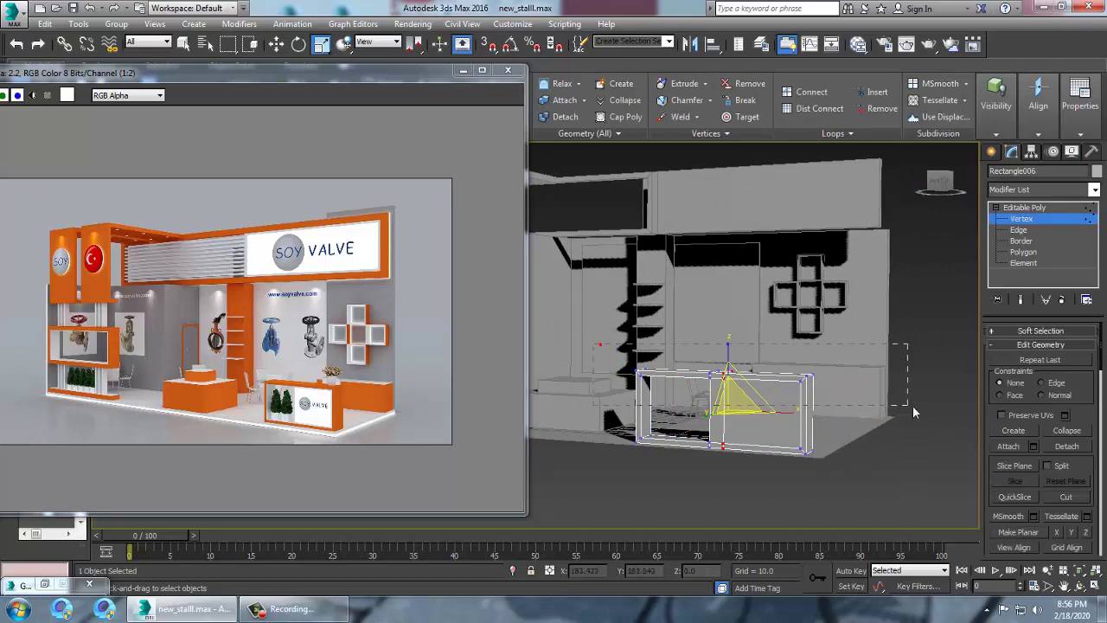
key("w")
left_click_drag(737, 346, 739, 361)
middle_click_drag(891, 370, 850, 383, "alt")
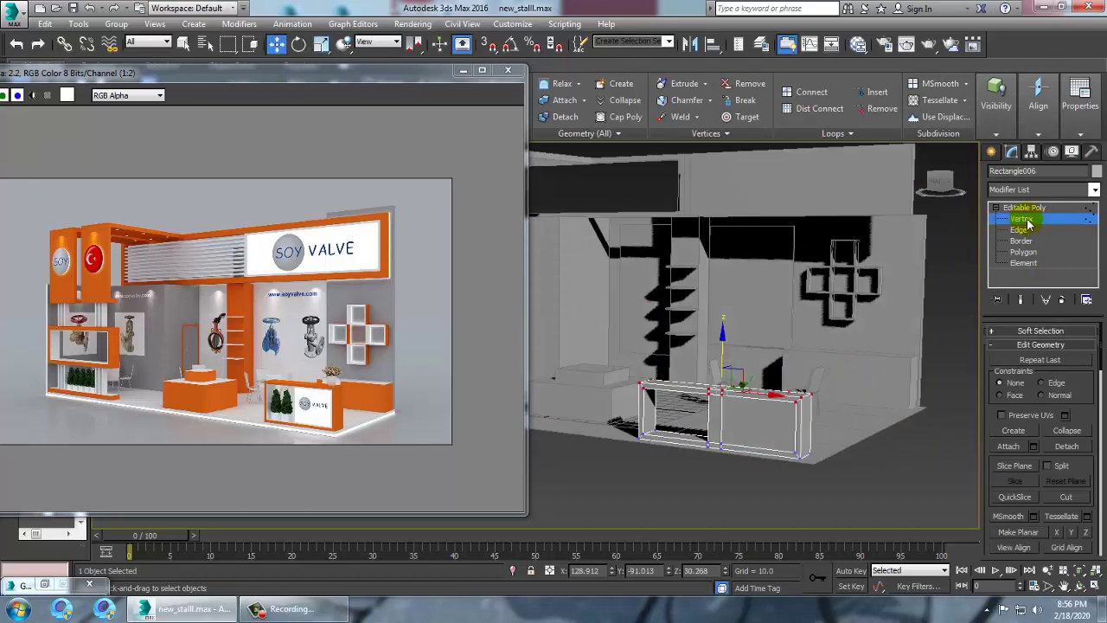
left_click(1024, 219)
middle_click_drag(779, 368, 820, 369, "alt")
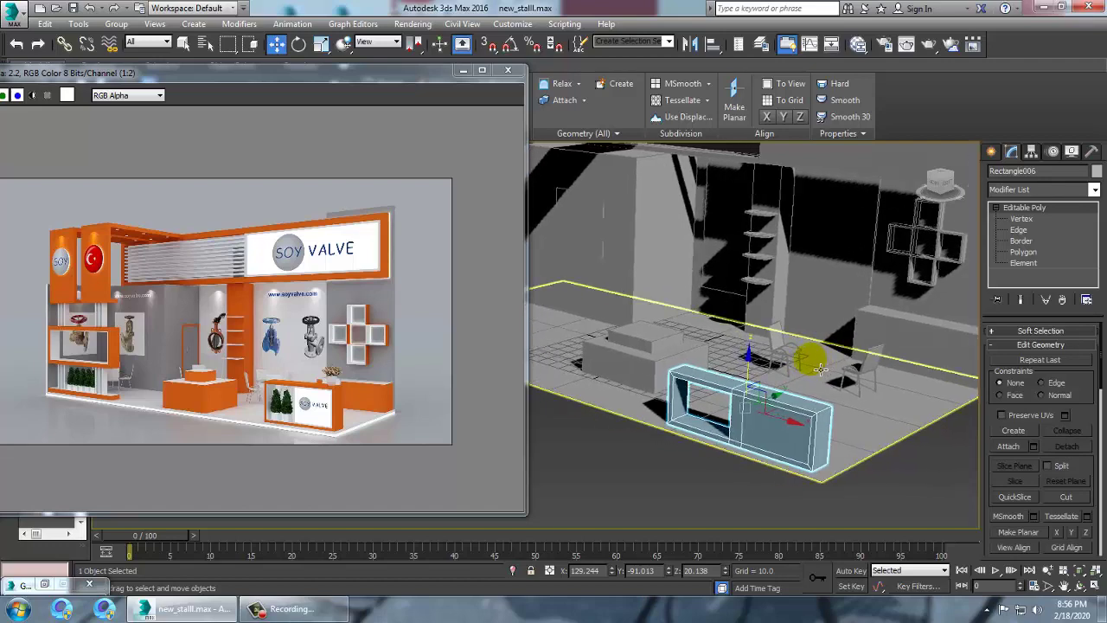
left_click(819, 369)
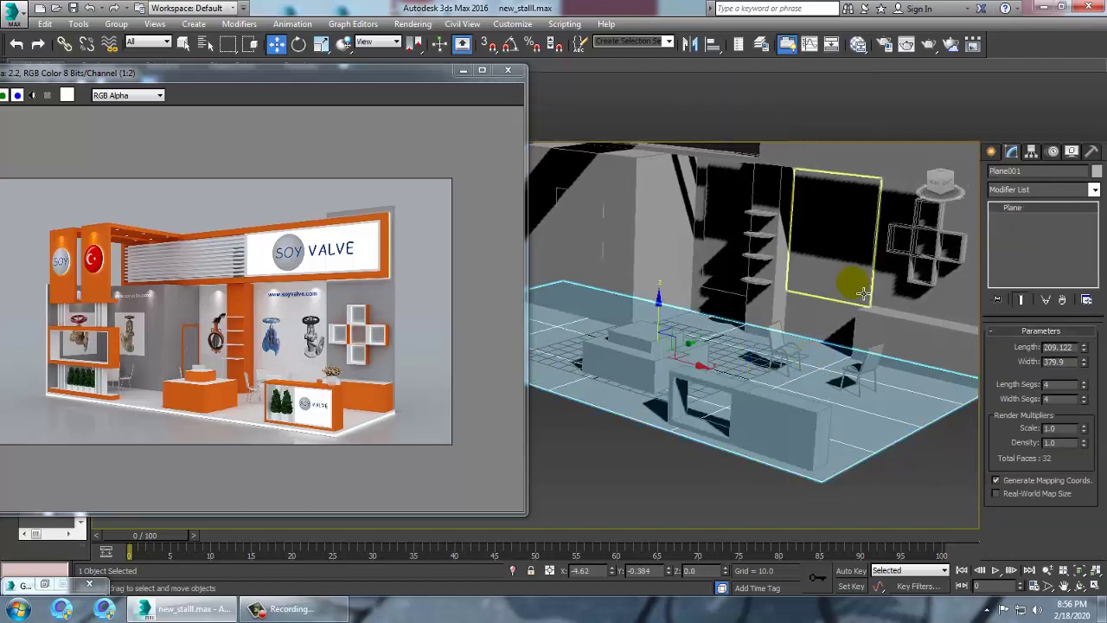
mouse_move(856, 338)
middle_mouse_down("alt")
mouse_move(858, 348)
mouse_move(846, 328)
middle_mouse_up("alt")
scroll(845, 328, "up", 4)
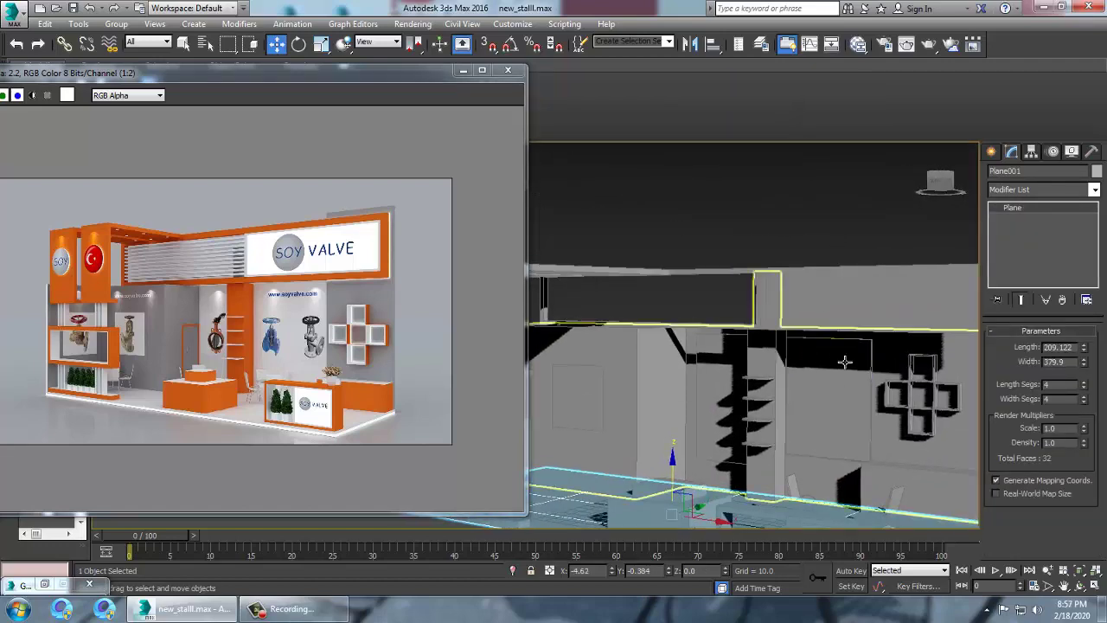
Draw a straight horizontal line in the front view across the overhead frame, just below its upper edge.
left_click(991, 152)
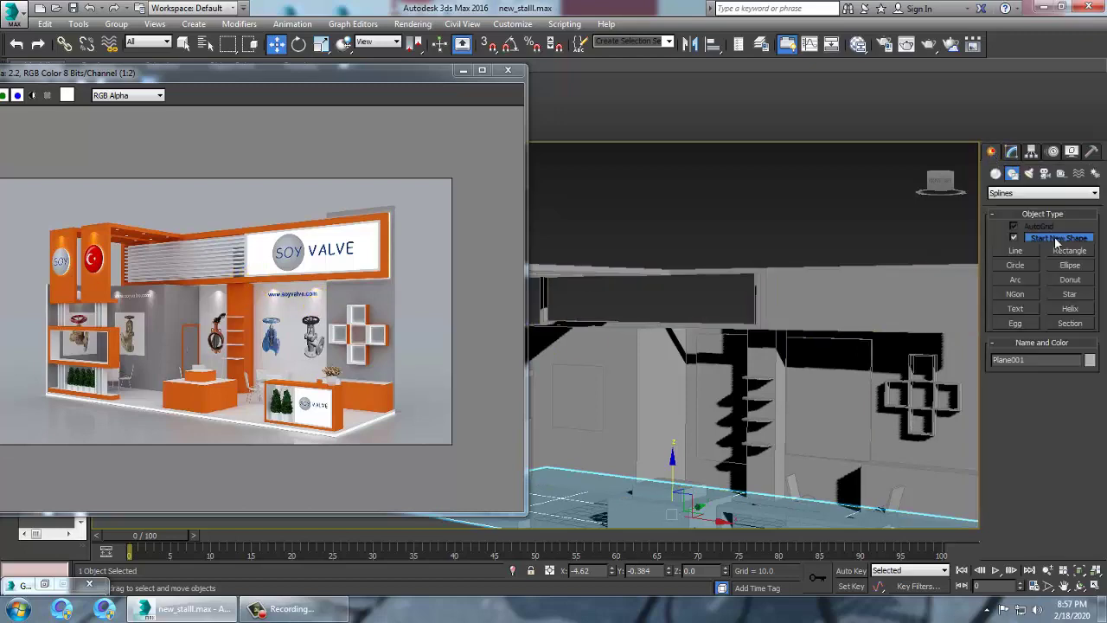
left_click(1017, 251)
key("alt+w")
middle_click_drag(830, 279, 786, 347)
key("alt+w")
scroll(783, 289, "down", 5)
middle_click_drag(597, 166, 675, 264)
scroll(749, 321, "down", 5)
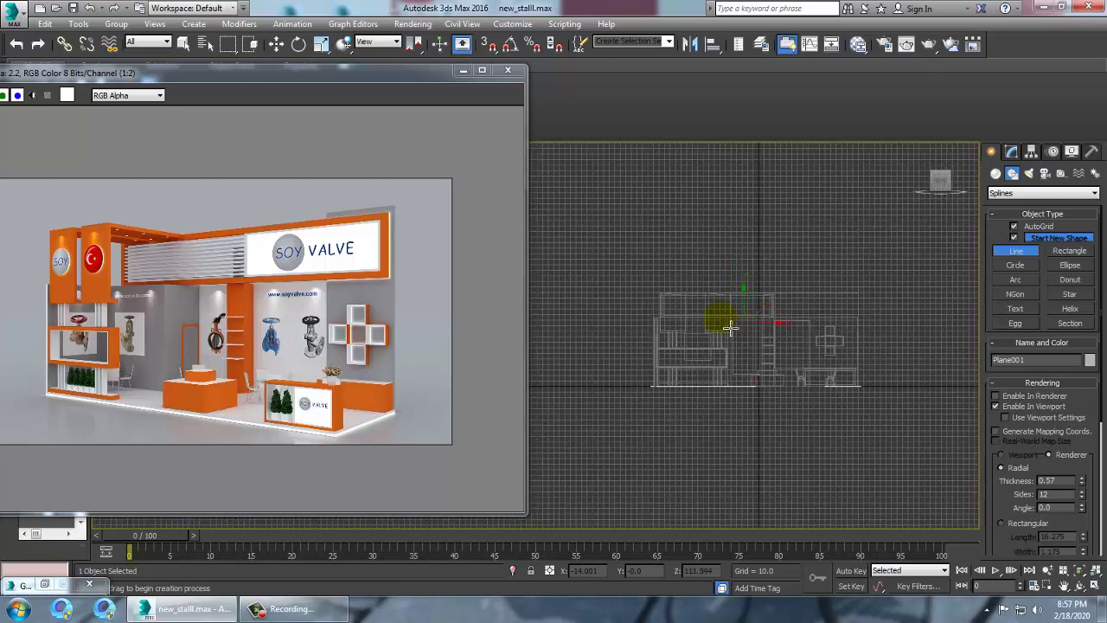
scroll(691, 325, "up", 3)
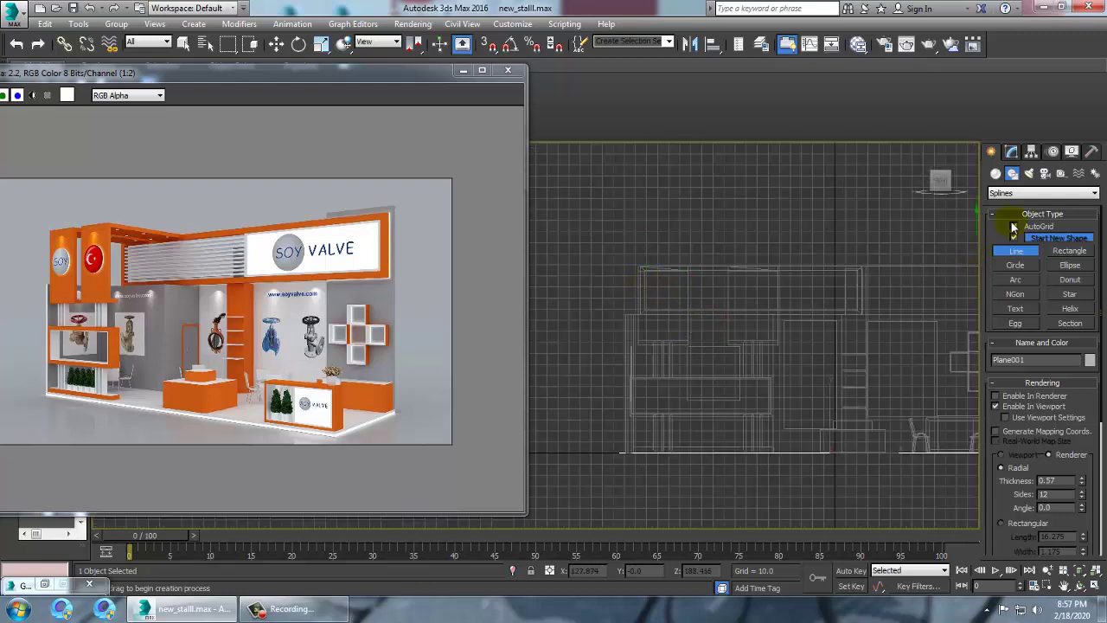
left_click(654, 285)
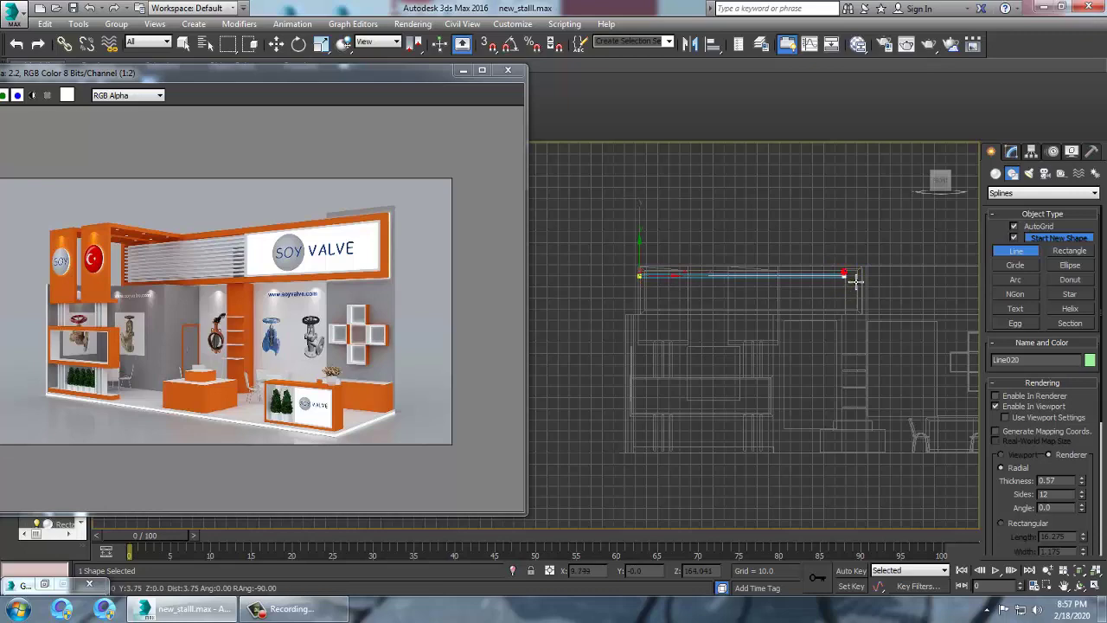
right_click(848, 276)
right_click(848, 275)
Move the line along Y to about Y 79, into the opening of the overhead frame.
key("alt+w")
middle_click(796, 386)
key("alt+w")
scroll(790, 385, "down", 5)
middle_click_drag(789, 385, 713, 386, "alt")
left_click_drag(708, 348, 789, 357)
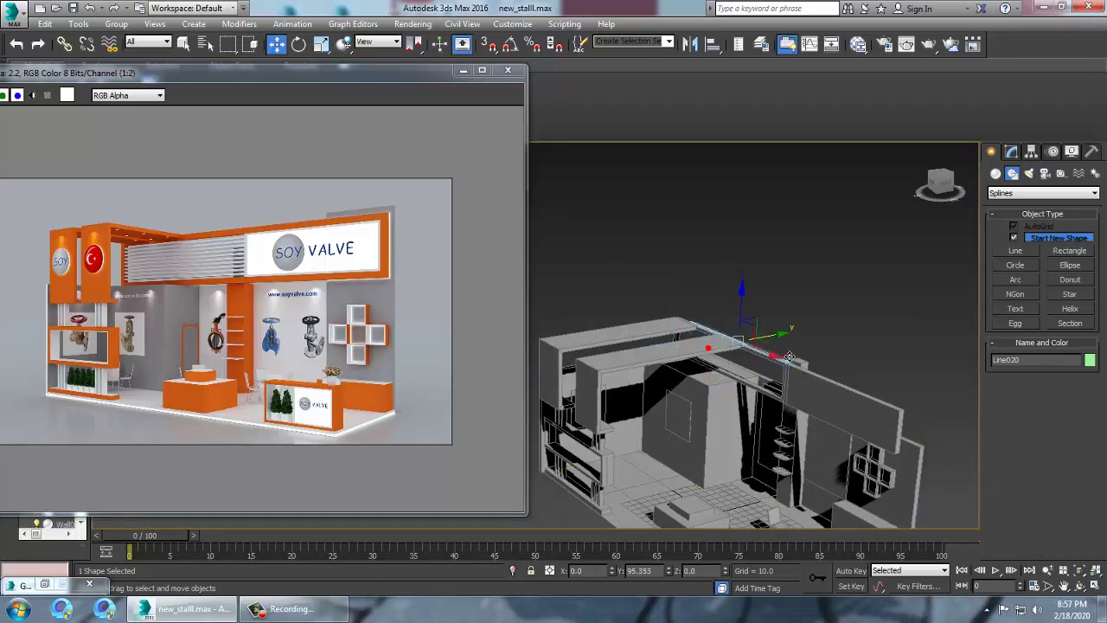
scroll(775, 359, "up", 5)
middle_click_drag(776, 357, 727, 351, "alt")
Give the line a rectangular rendered cross-section with a length of about 1.0 and a width of about 2.6.
left_click(1012, 151)
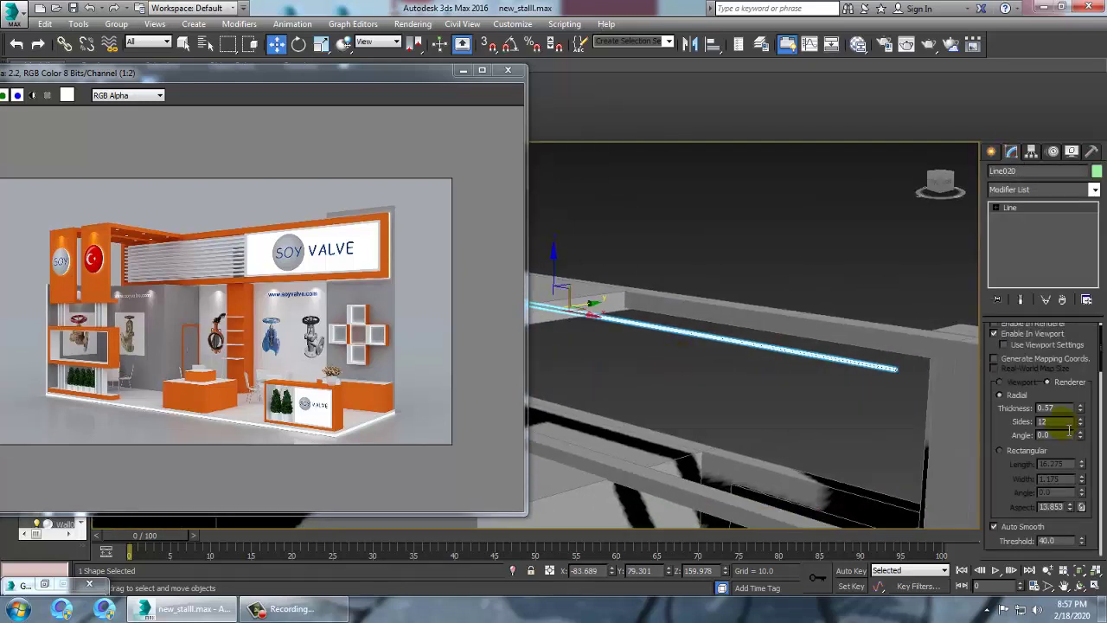
left_click(1001, 451)
left_click_drag(1097, 471, 1092, 535)
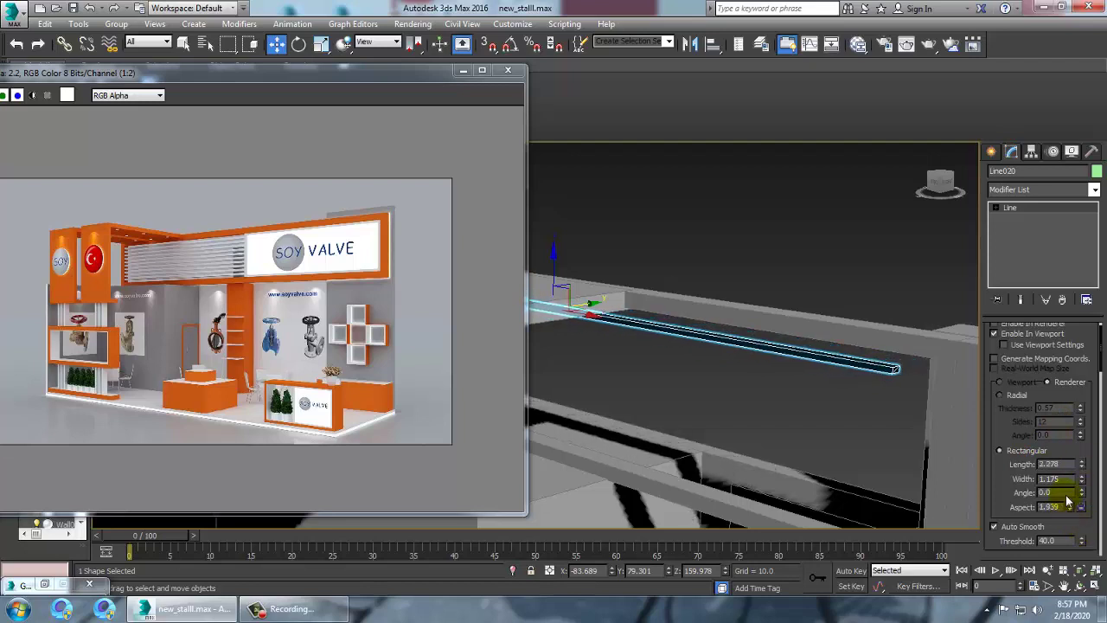
left_click_drag(1087, 491, 1093, 383)
middle_click_drag(815, 348, 790, 345, "alt")
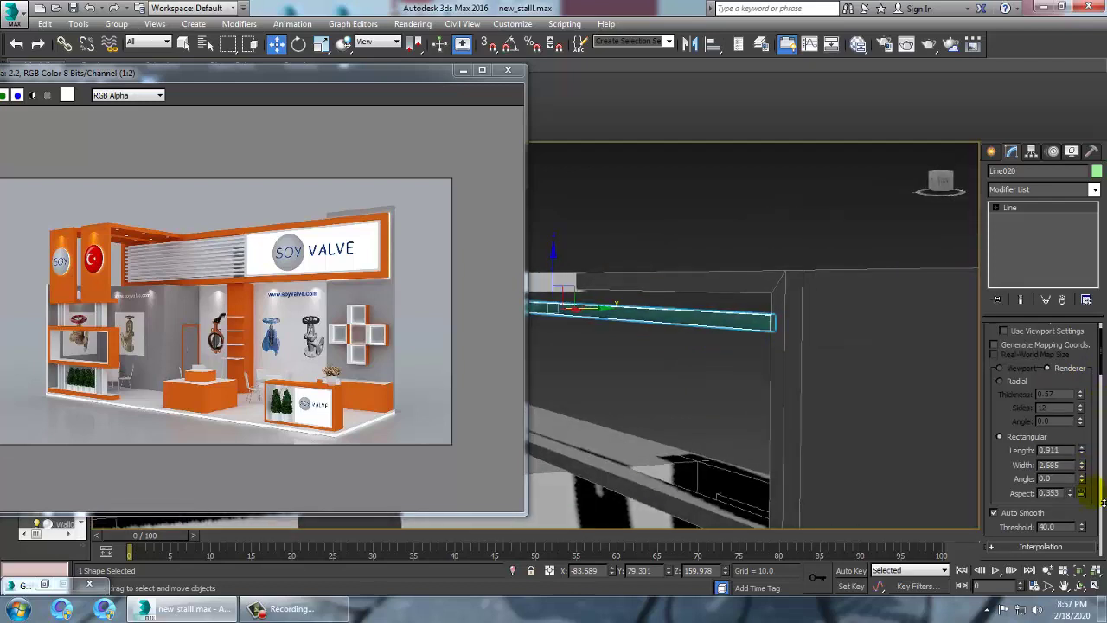
Tilt the slat slightly about its long axis to an X rotation of about 82 degrees.
key("e")
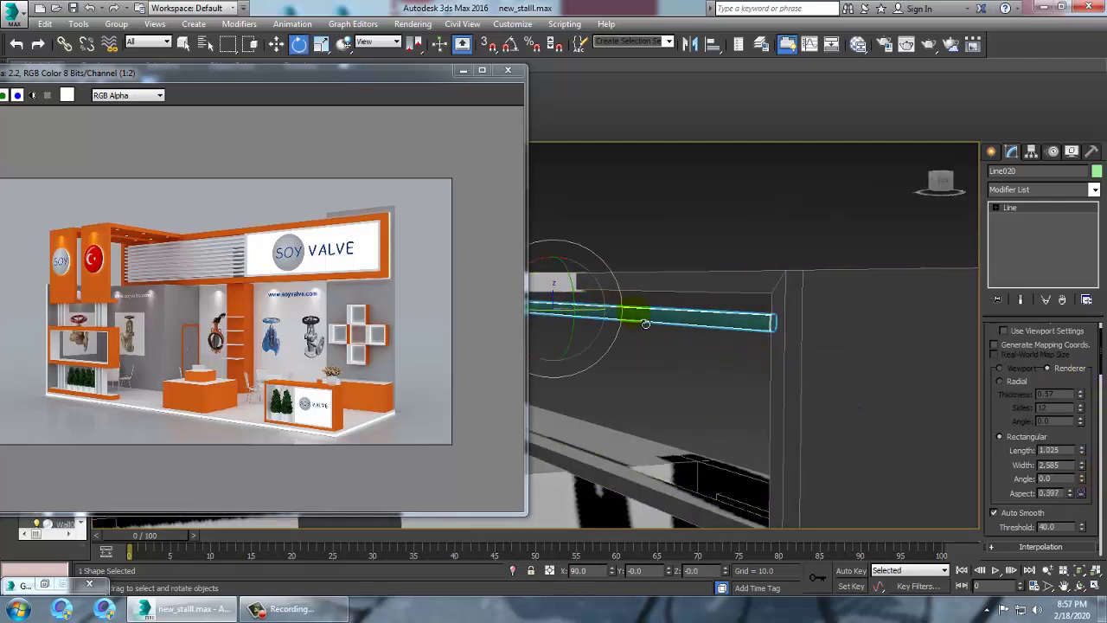
middle_click_drag(695, 314, 766, 357, "alt")
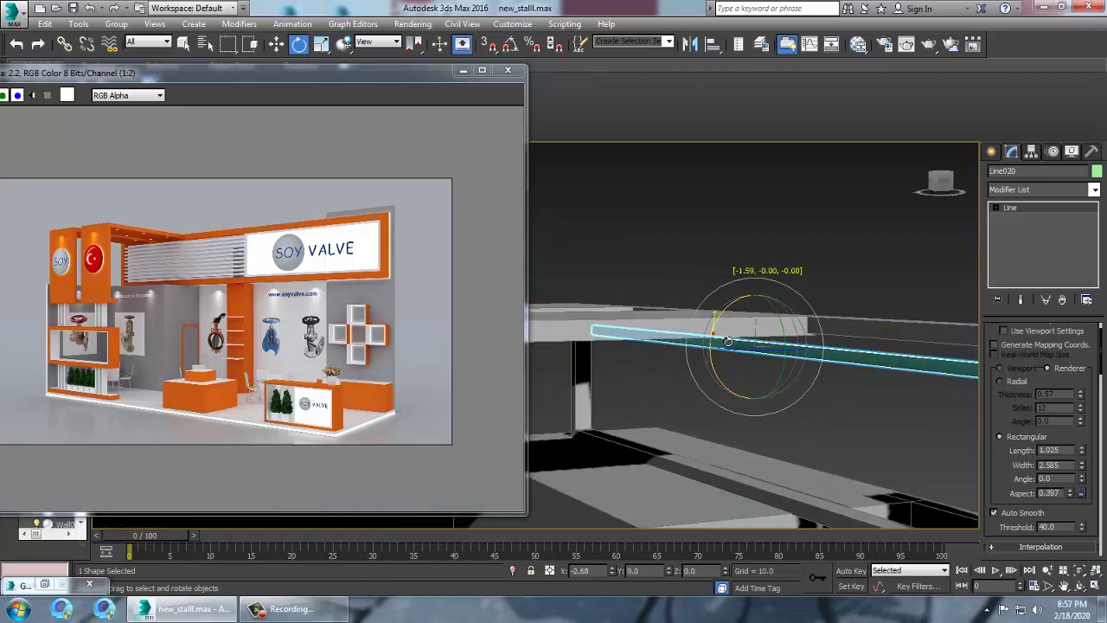
left_click_drag(728, 342, 734, 336)
middle_click_drag(824, 368, 791, 334)
Extend the slat's end vertex along X in the front view to reach the inner side of the overhead frame.
key("alt+w")
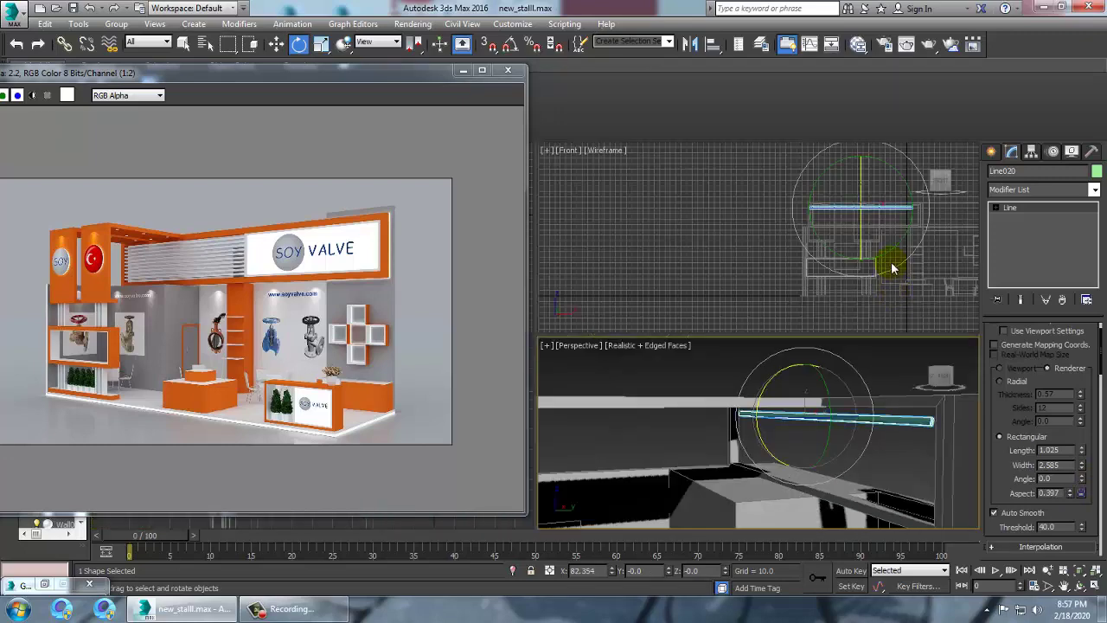
key("alt+w")
middle_click_drag(892, 267, 705, 327)
scroll(814, 274, "up", 4)
key("1")
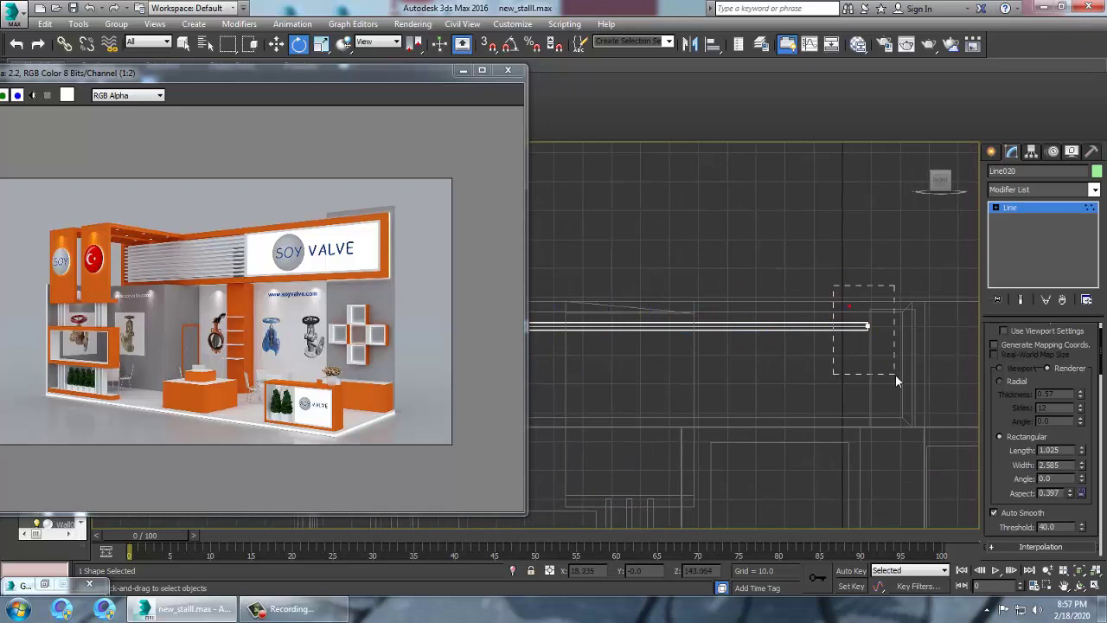
left_click_drag(896, 375, 897, 376)
scroll(896, 376, "down", 3)
middle_click_drag(897, 376, 829, 366)
key("w")
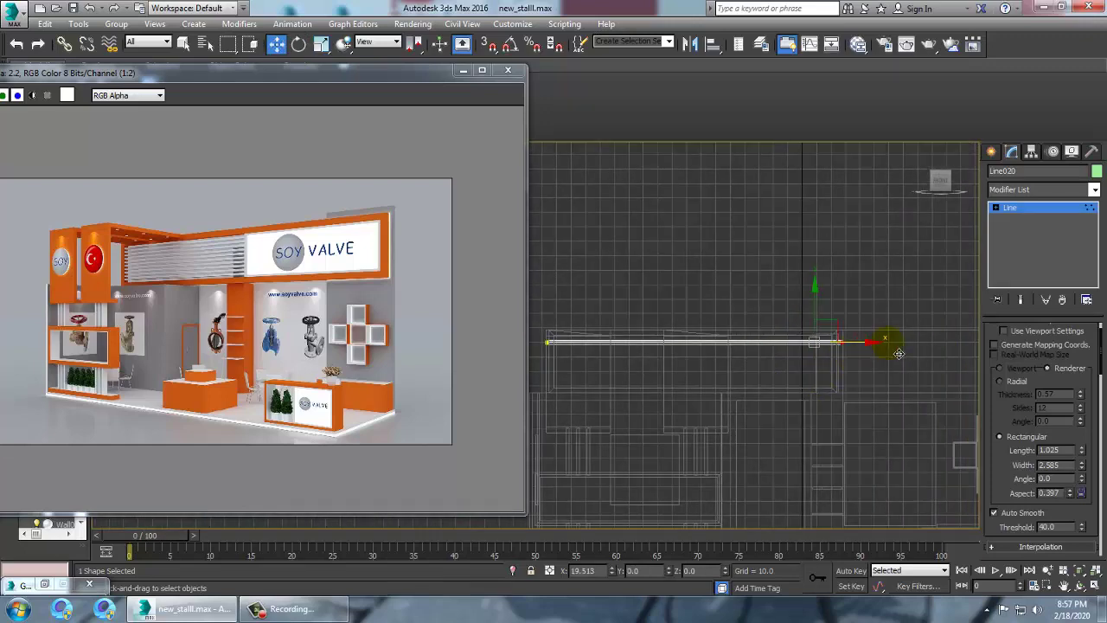
left_click(1038, 222)
Move the slat to about Y 73.8 so it sits within the depth of the overhead frame.
key("alt+w")
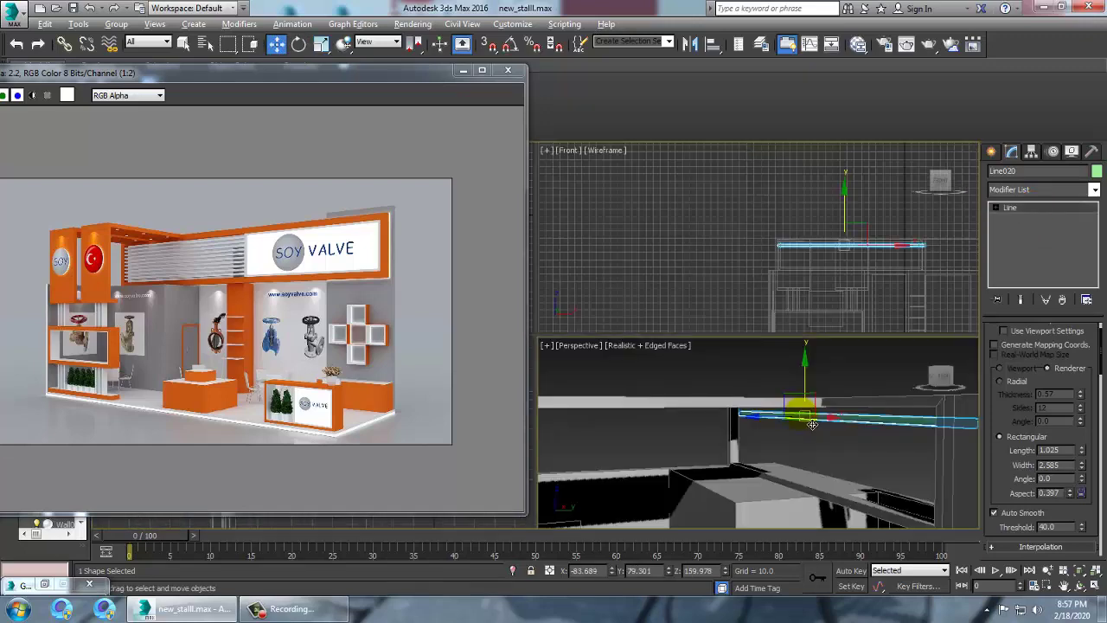
key("alt+w")
scroll(793, 400, "down", 3)
middle_click_drag(792, 400, 735, 407, "alt")
middle_click_drag(734, 407, 743, 347)
mouse_move(775, 347)
left_mouse_down()
mouse_move(700, 307)
mouse_move(716, 301)
mouse_move(648, 309)
mouse_move(714, 303)
mouse_move(717, 317)
mouse_move(700, 306)
left_mouse_up()
Clone the slat downward as five evenly spaced copies, plus one more copy below them, to fill the overhead frame.
key("e")
key("w")
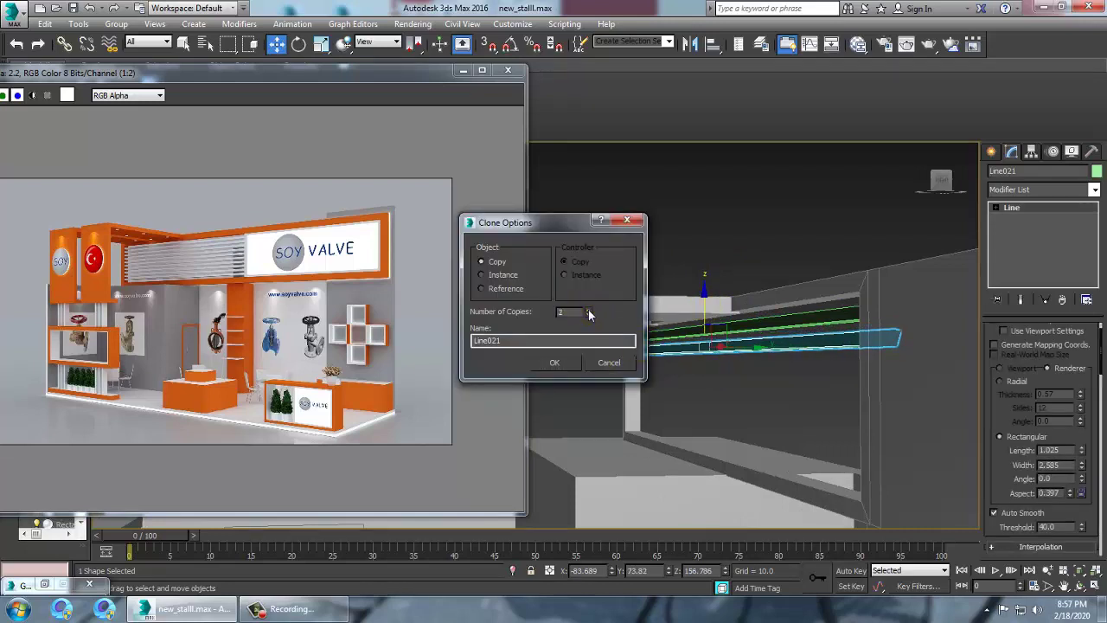
left_click(543, 370)
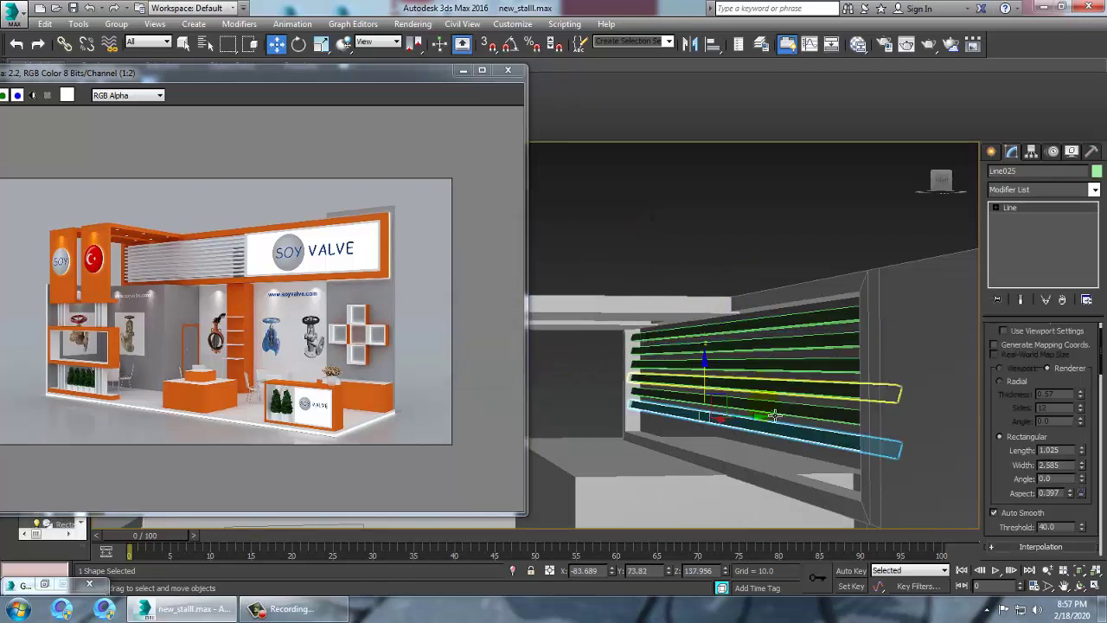
left_click_drag(714, 385, 718, 405, "shift")
left_click(547, 370)
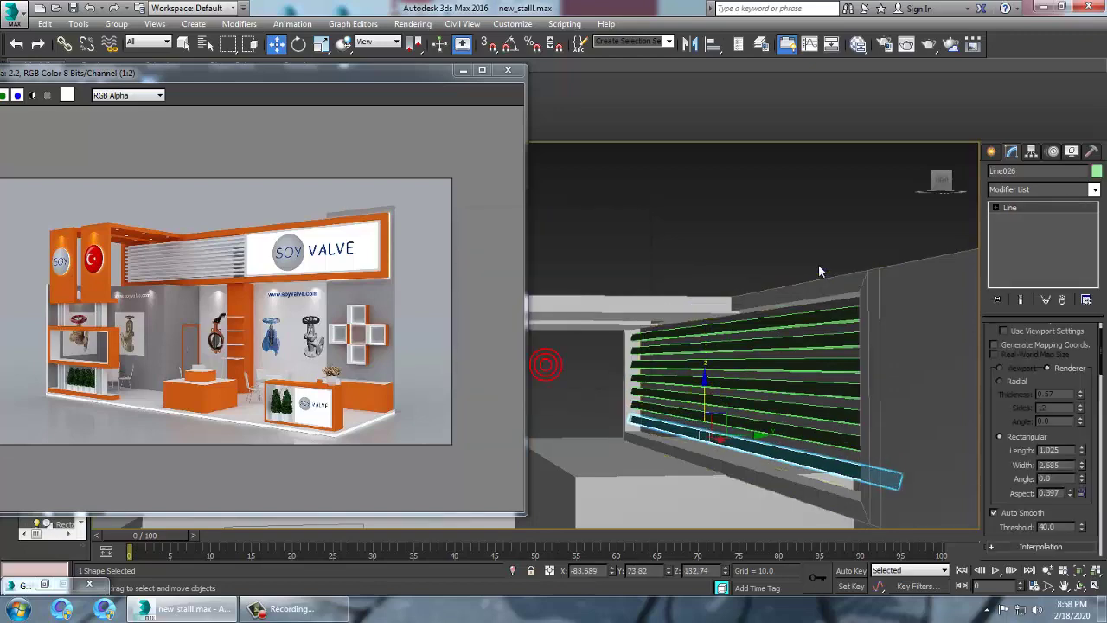
Select all objects of the stall and assign them one light grey object color.
left_click(819, 267)
scroll(816, 362, "down", 5)
mouse_move(816, 363)
middle_mouse_down("alt")
mouse_move(789, 371)
mouse_move(802, 365)
middle_mouse_up("alt")
key("ctrl+a")
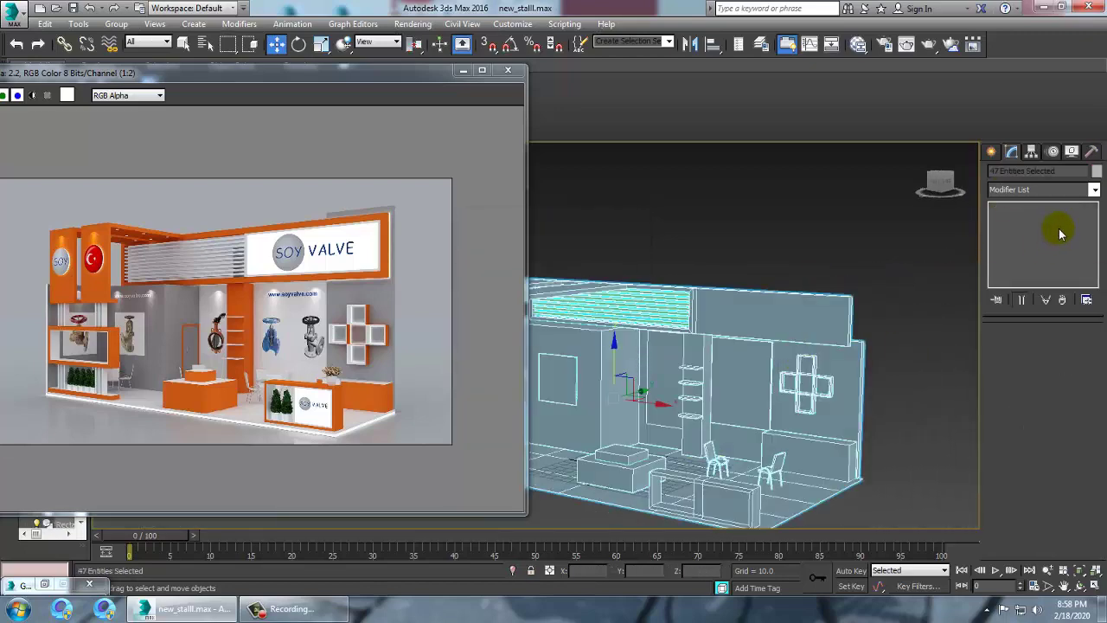
left_click(1097, 171)
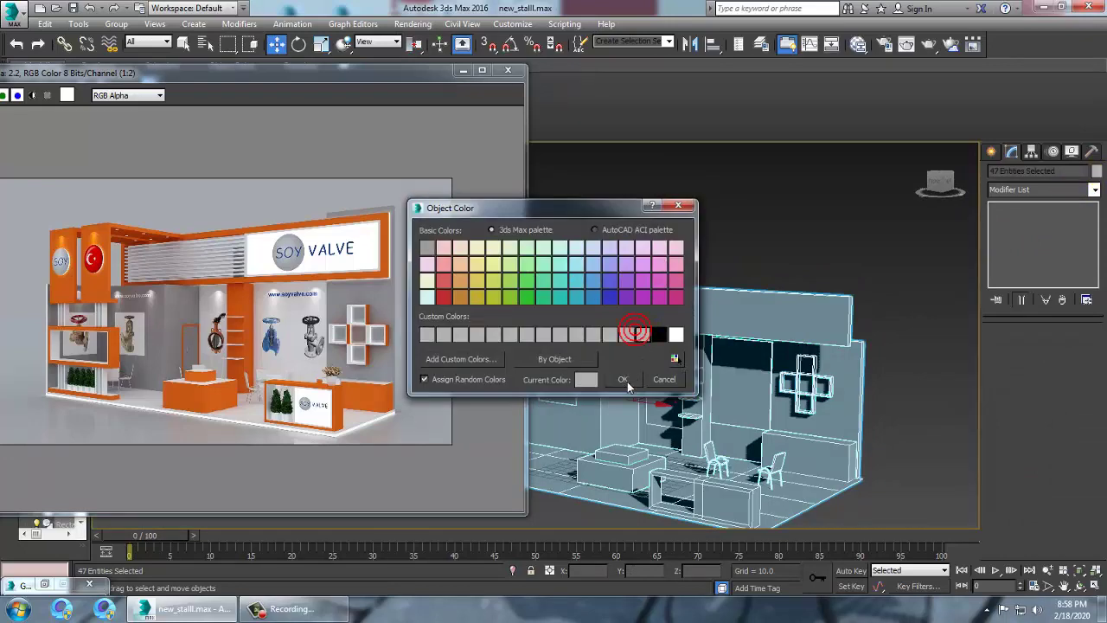
left_click(623, 379)
middle_click_drag(869, 356, 765, 377, "alt")
left_click_drag(391, 80, 353, 81)
middle_click_drag(831, 382, 837, 376, "alt")
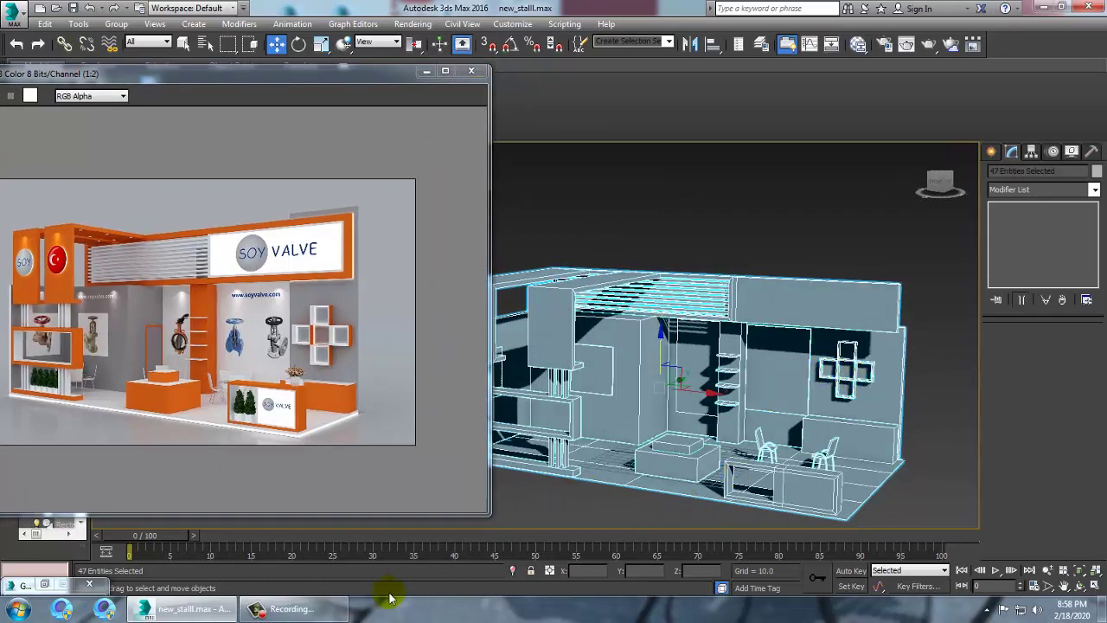
left_click(314, 611)
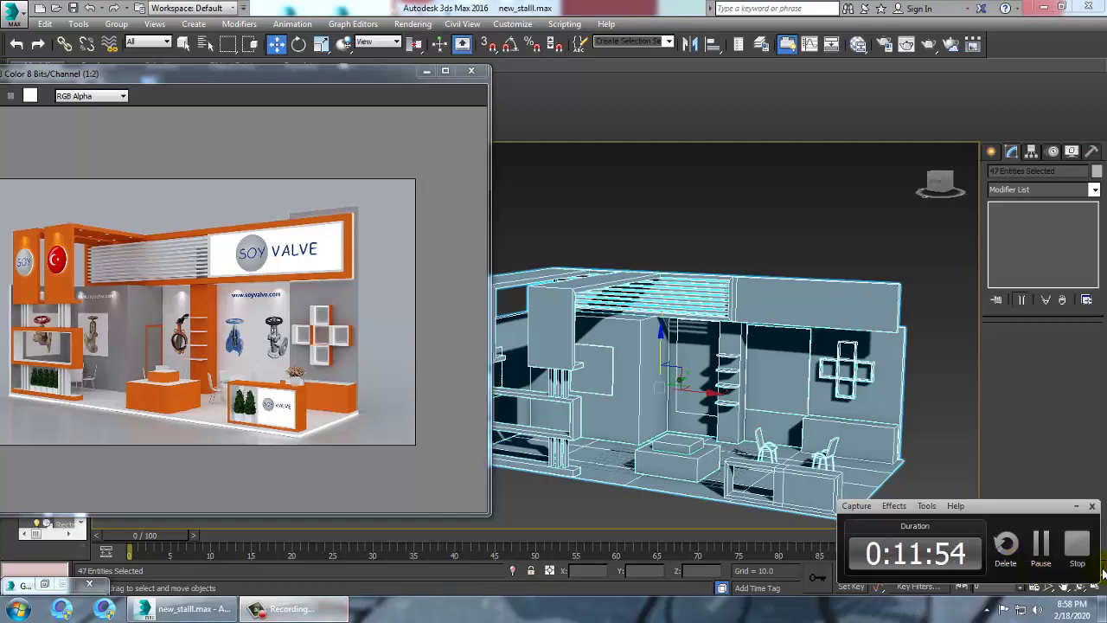
left_click(1078, 547)
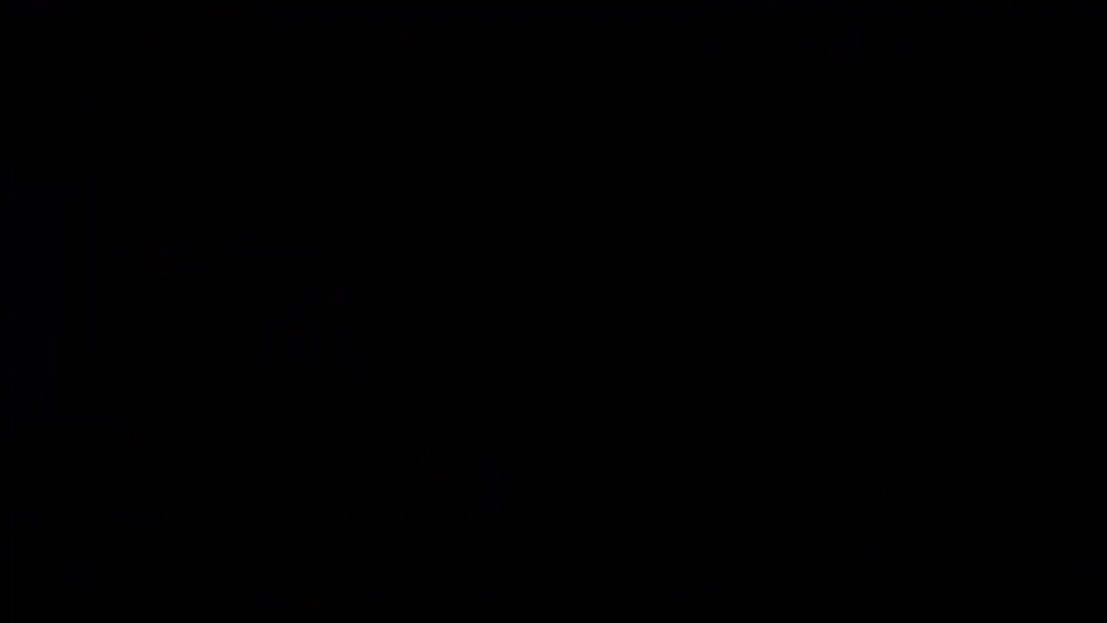